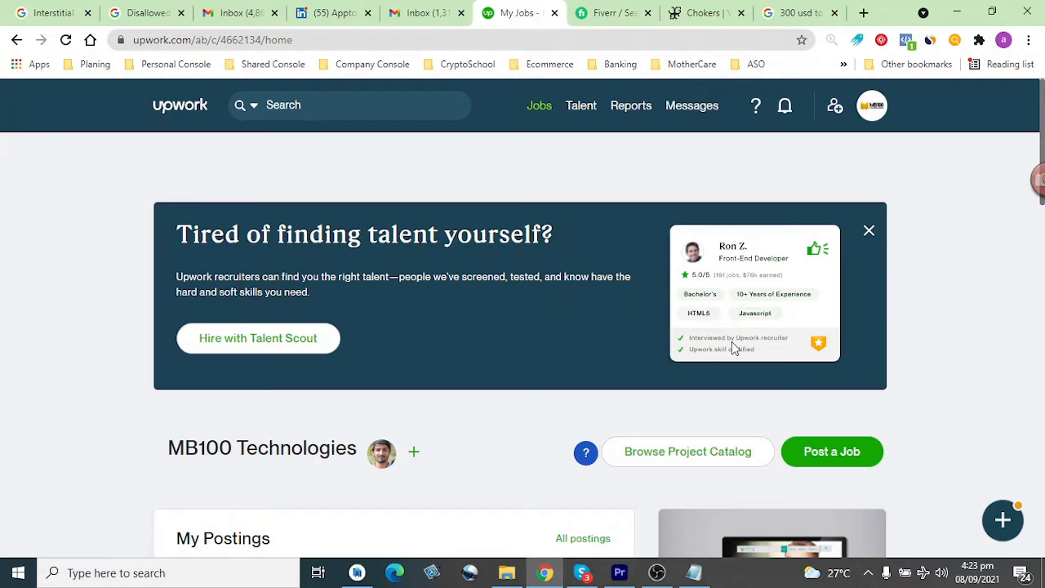
Step: Check which accounts are available and open the Project Catalog as the client
scroll(732, 347, "down", 1)
scroll(732, 347, "up", 1)
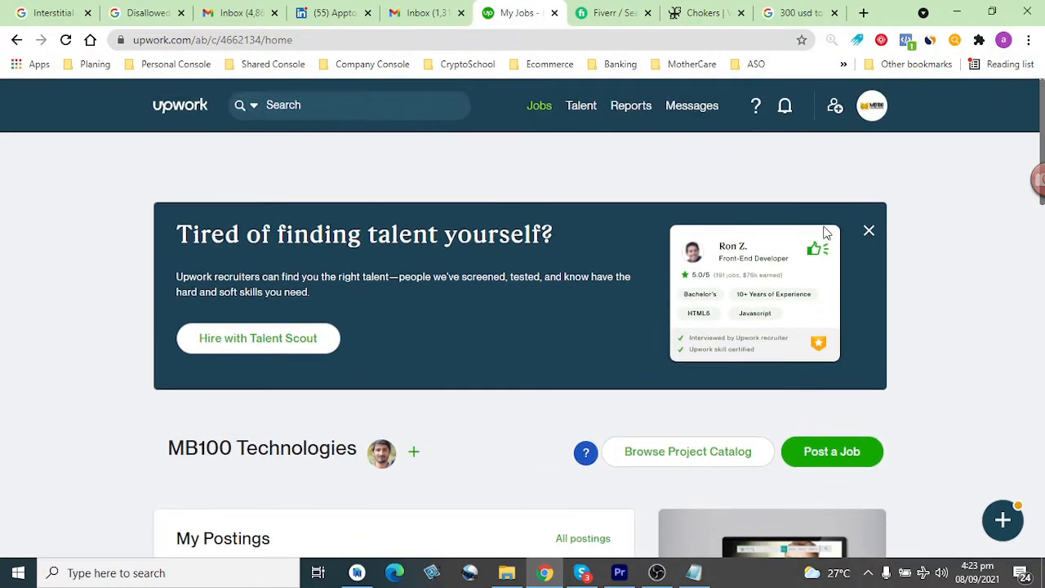
left_click(870, 118)
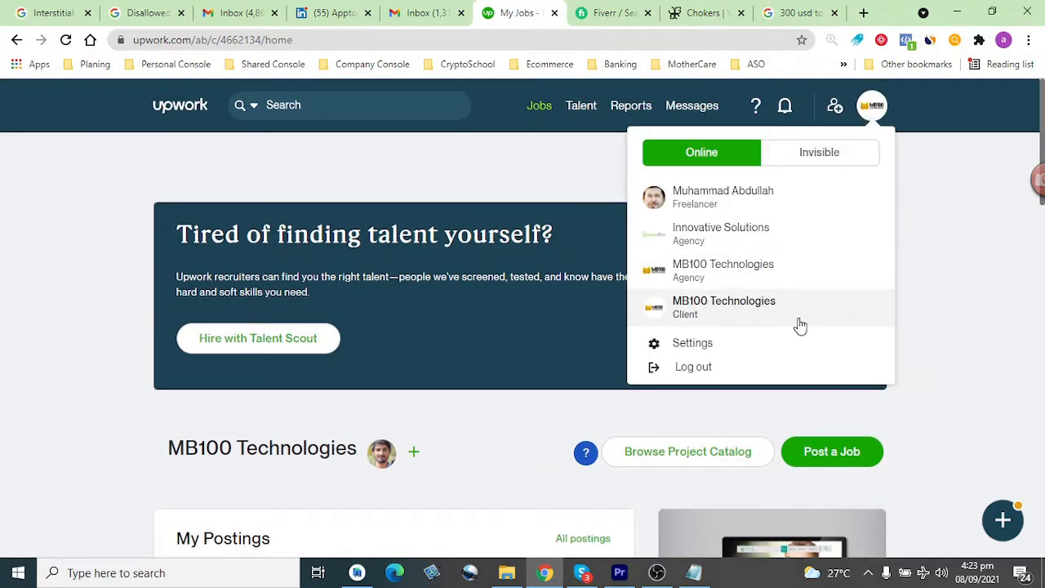
scroll(117, 280, "down", 1)
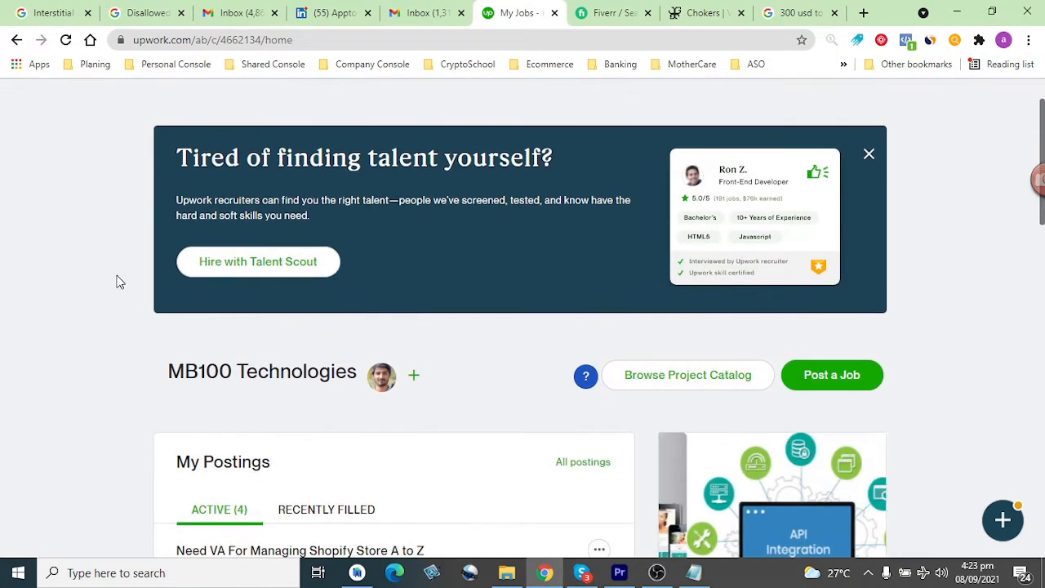
left_click(665, 384)
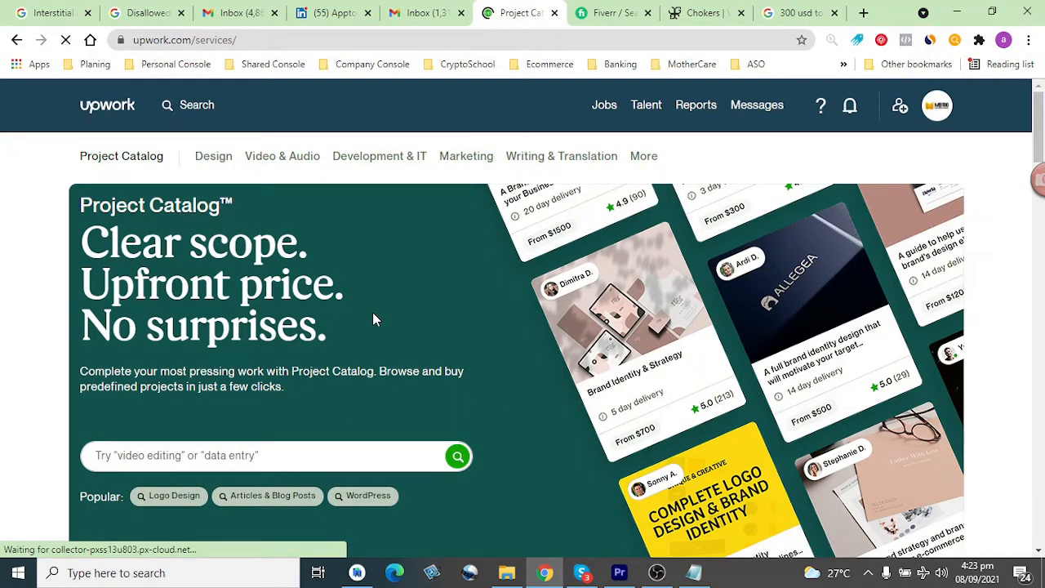
Step: Search the Project Catalog for "logo design" and look through the projects offered
left_click(354, 453)
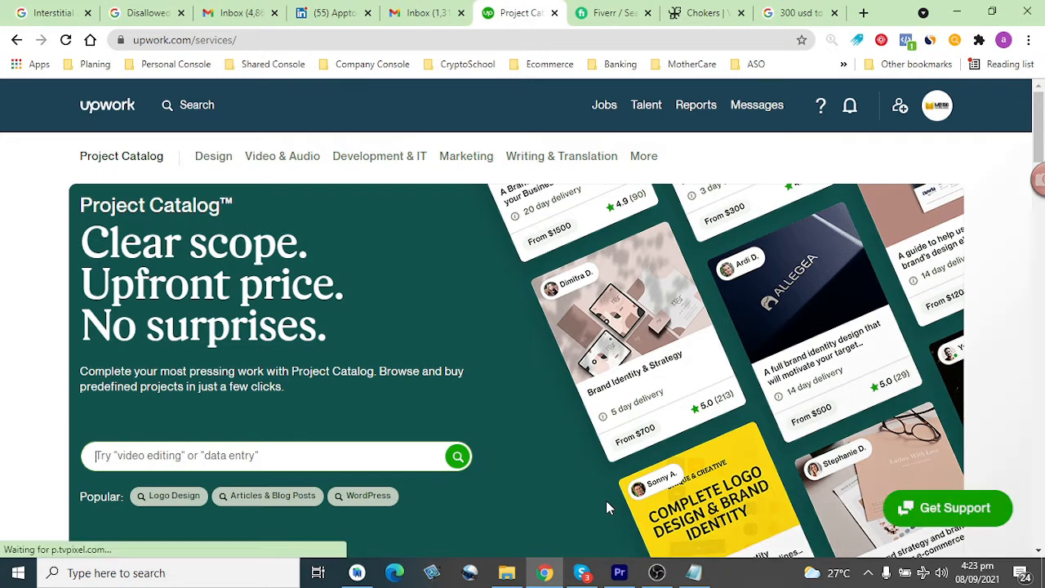
type("logo des")
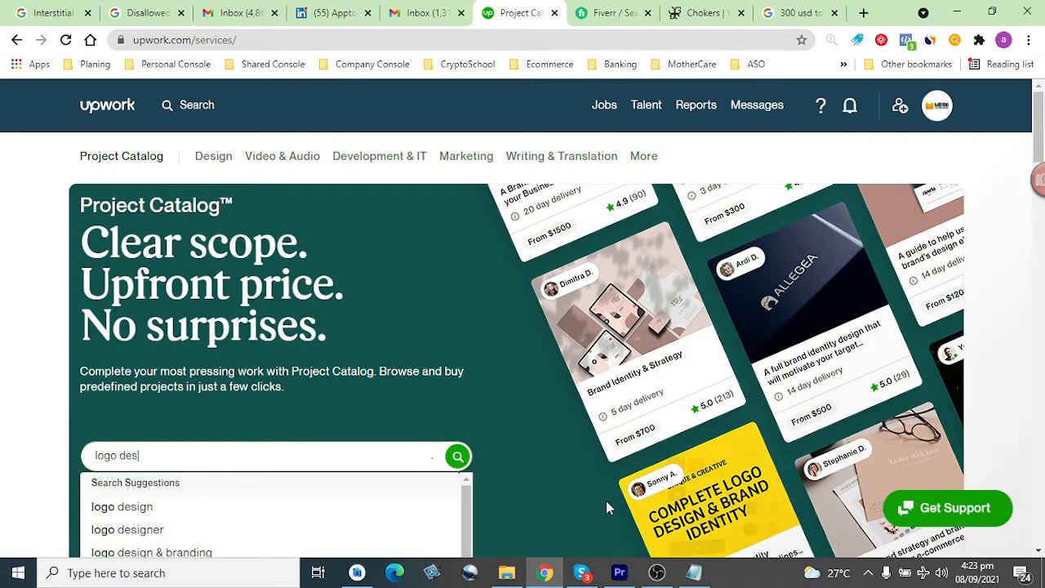
type("ign")
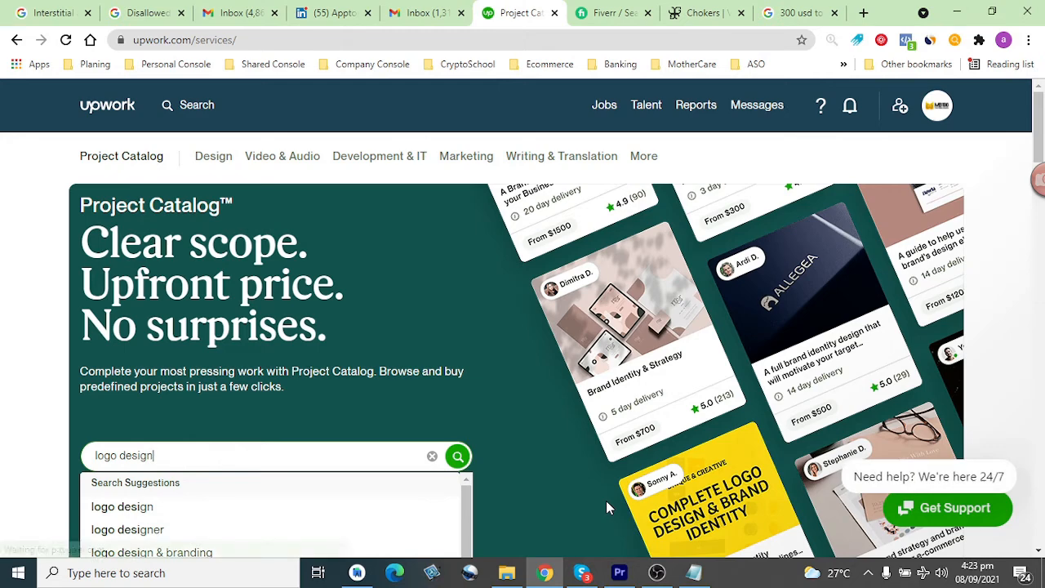
key("Return")
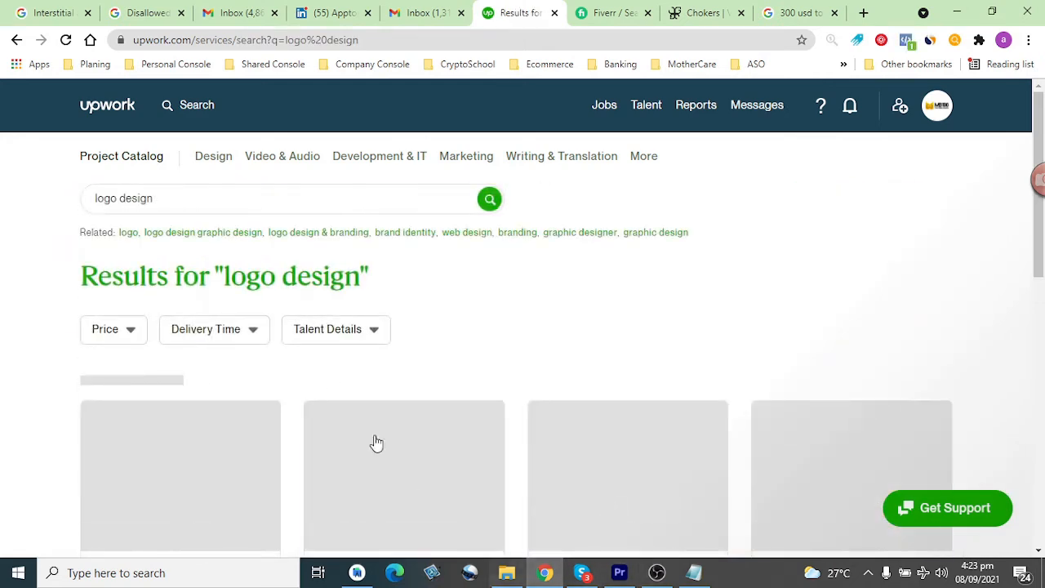
scroll(425, 386, "down", 2)
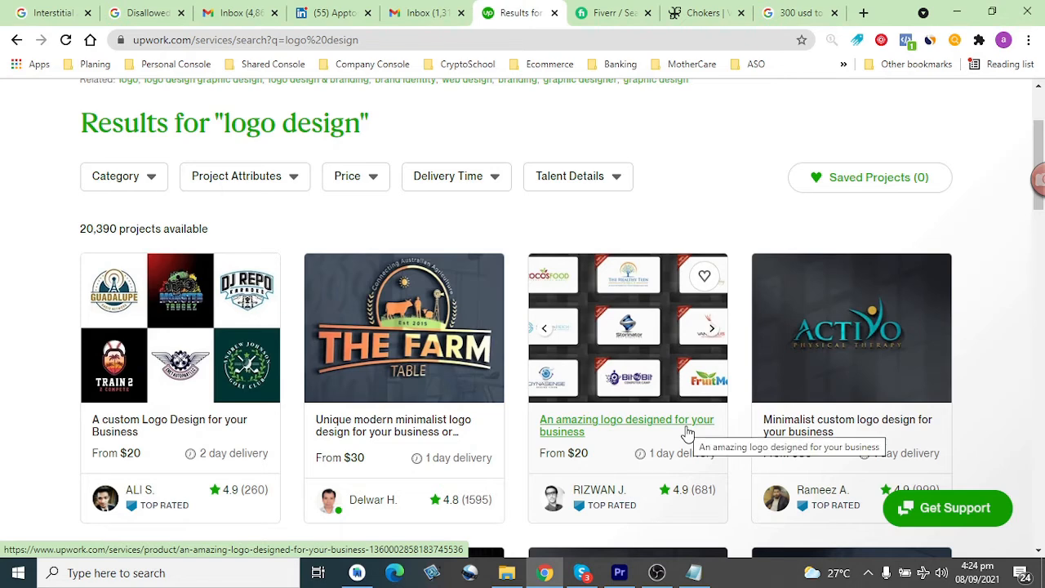
scroll(768, 396, "up", 2)
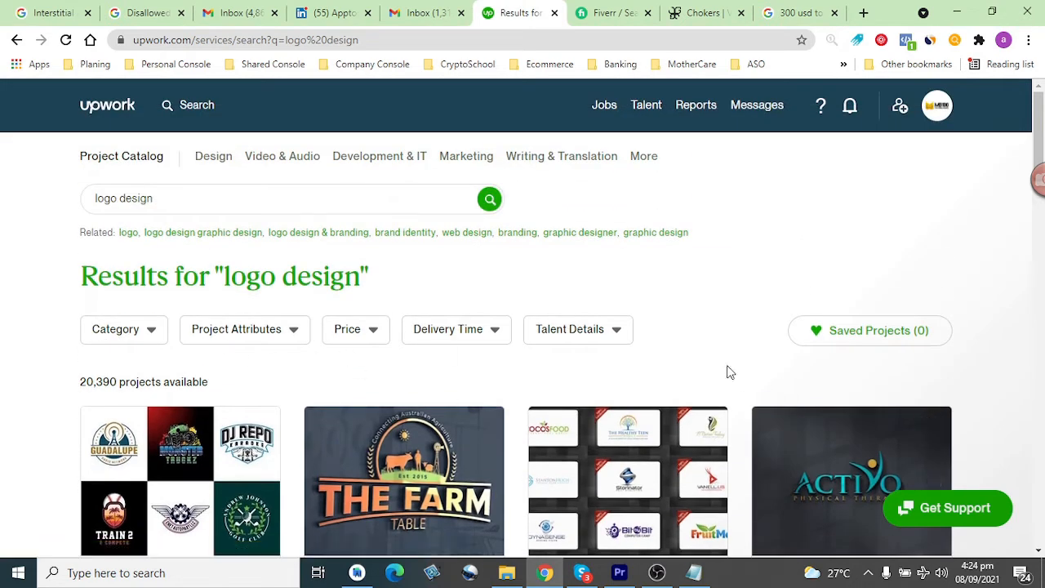
scroll(763, 401, "down", 1)
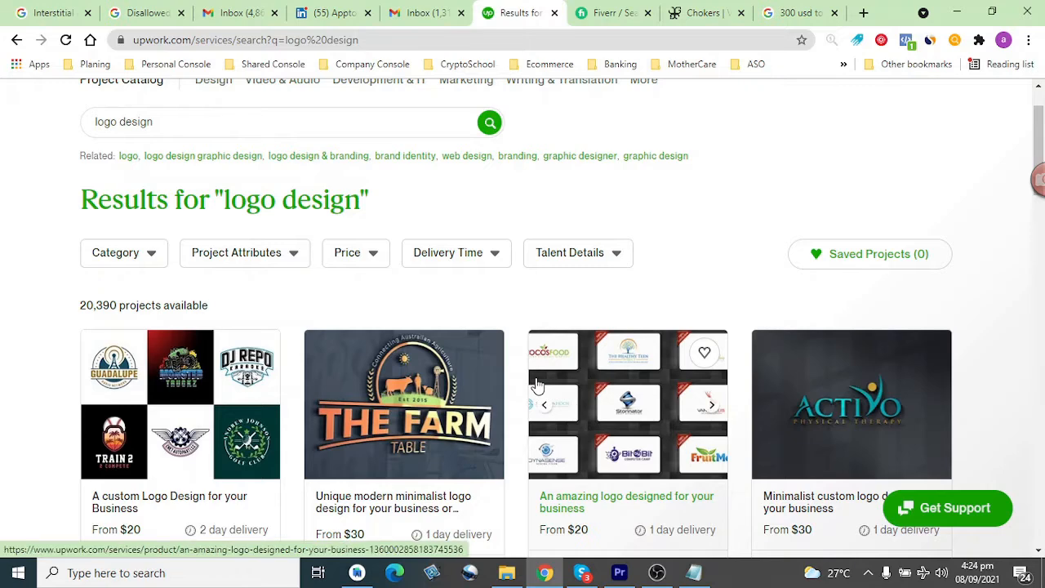
scroll(536, 384, "up", 1)
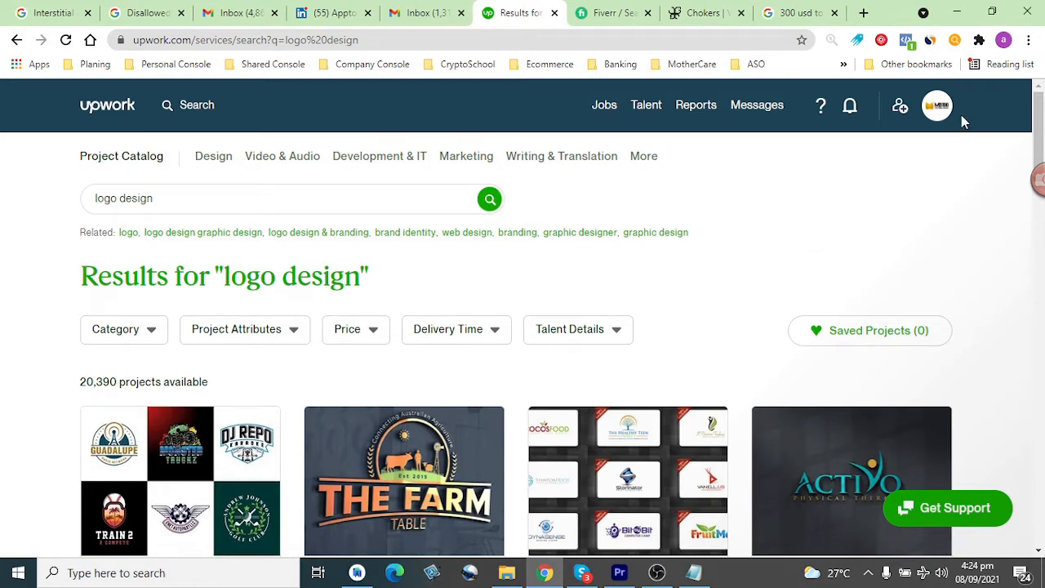
Step: Switch to the freelancer account and open its project dashboard
left_click(937, 105)
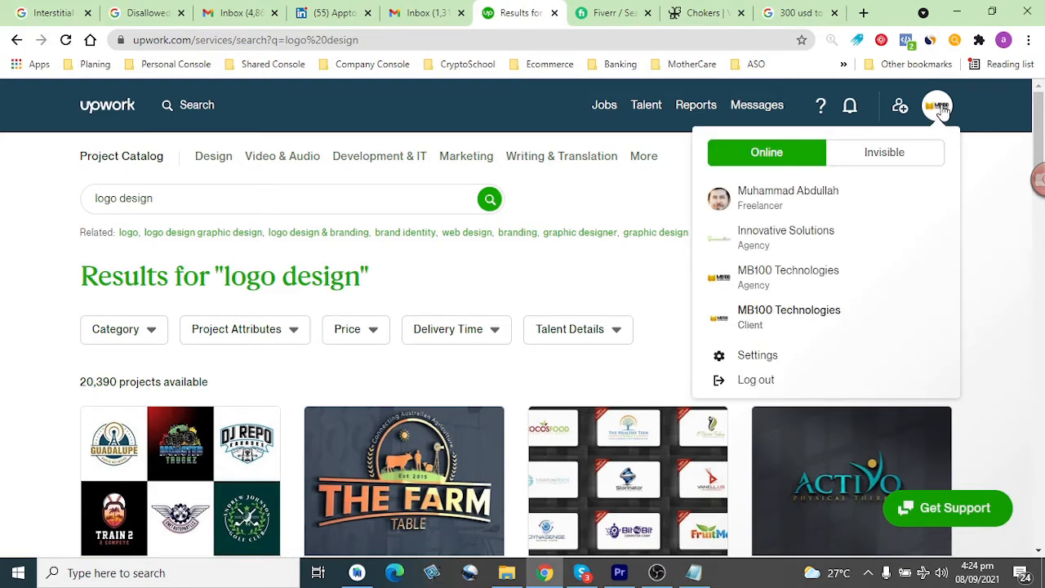
left_click(840, 193)
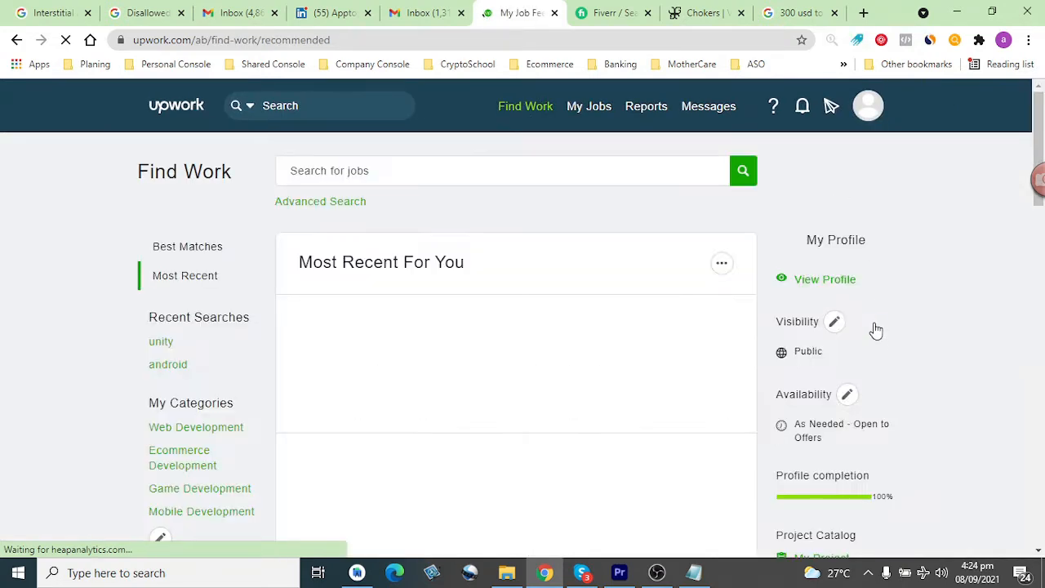
scroll(878, 341, "down", 2)
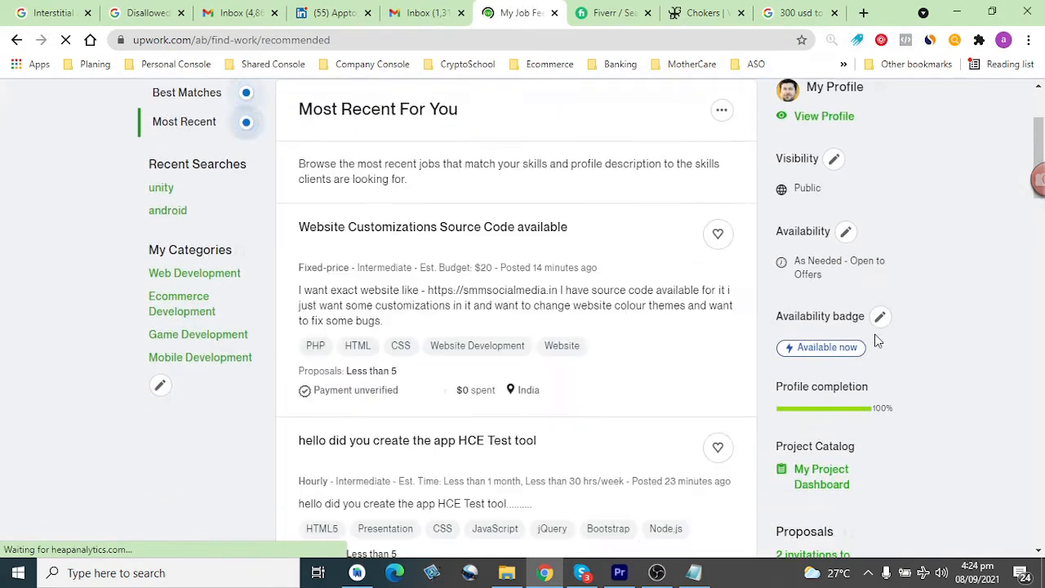
scroll(878, 341, "down", 1)
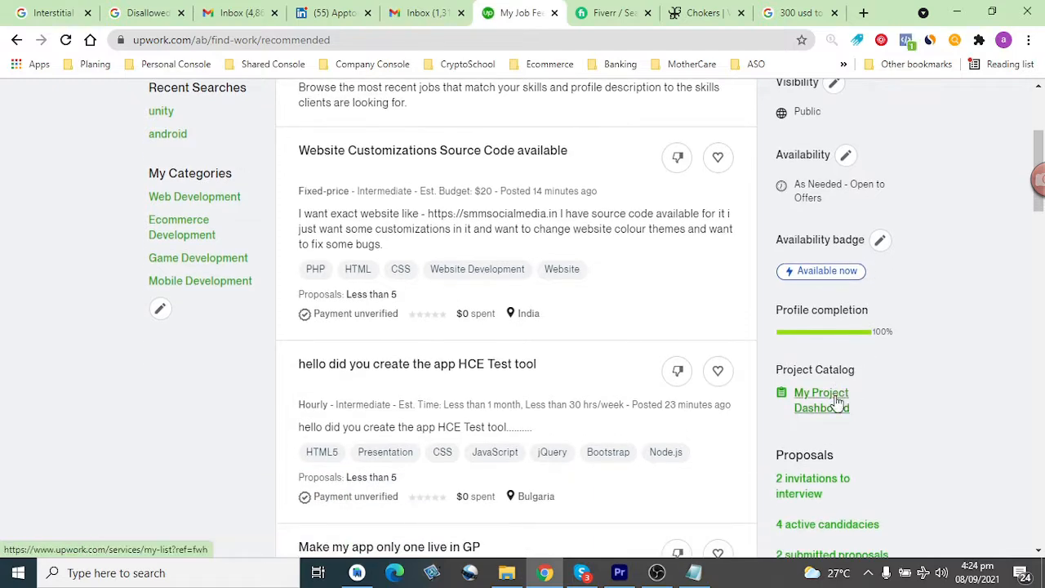
left_click(838, 400)
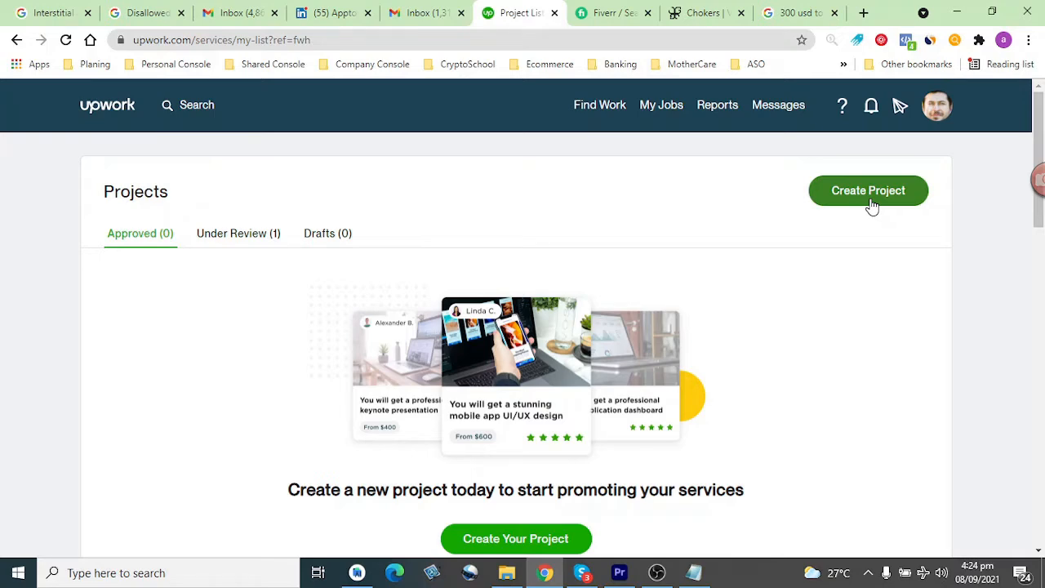
Step: Start a new project and give it the title "Mobile App Android & iOS" from the Notepad notes
left_click(870, 196)
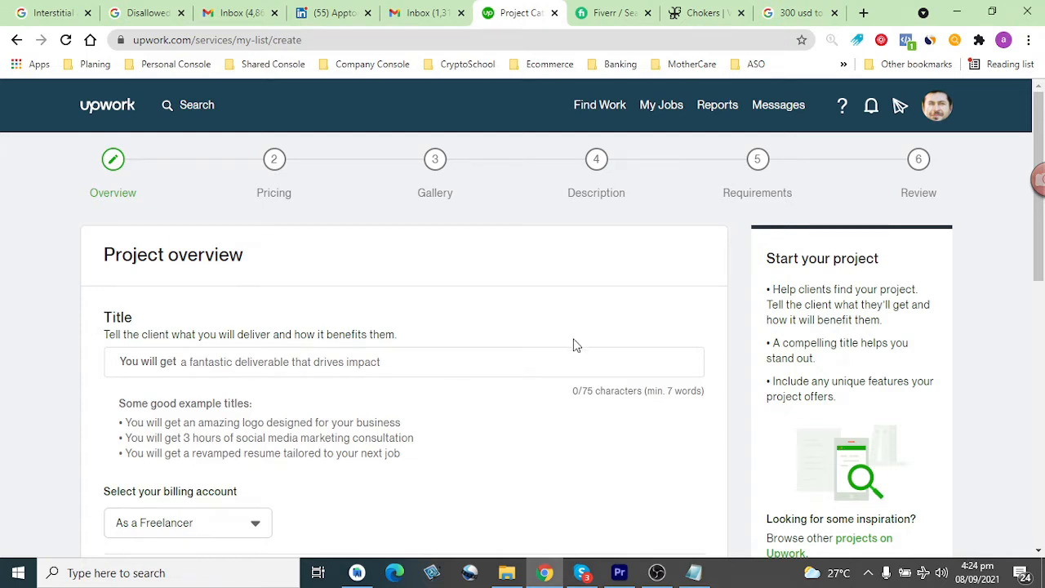
left_click(526, 366)
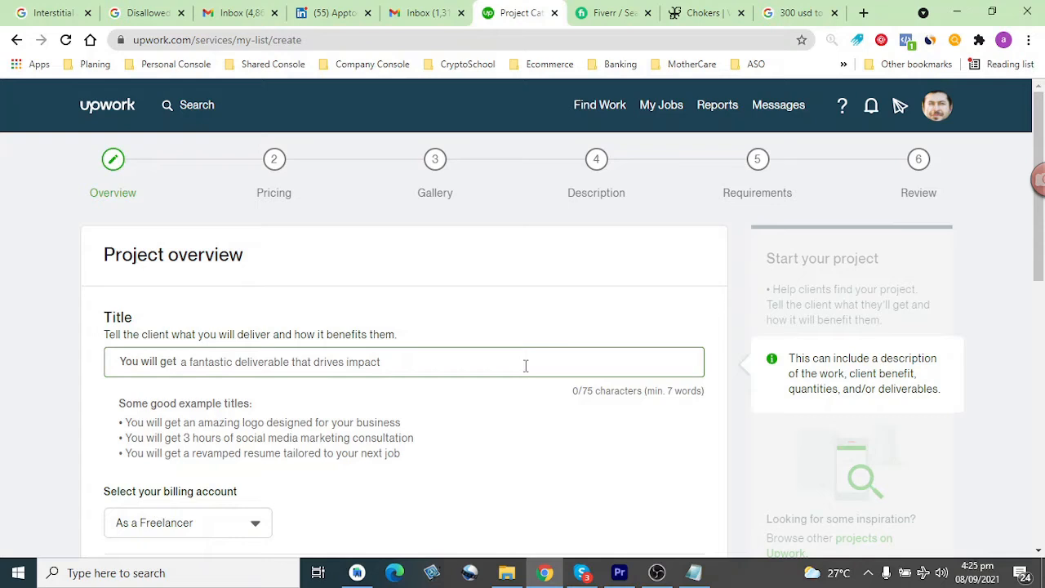
left_click(695, 573)
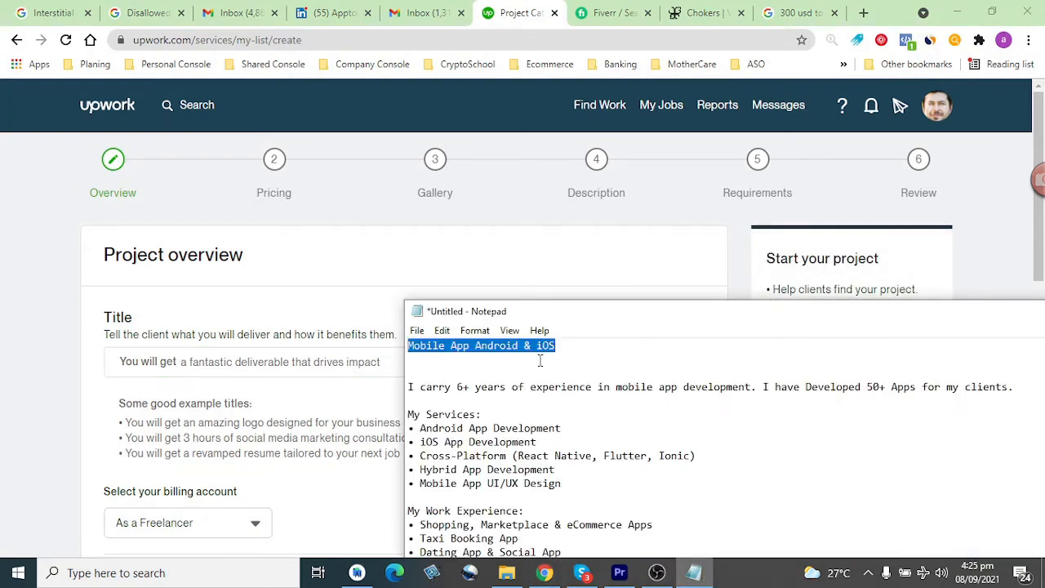
left_click(386, 363)
type("Mobile App Android & iOS")
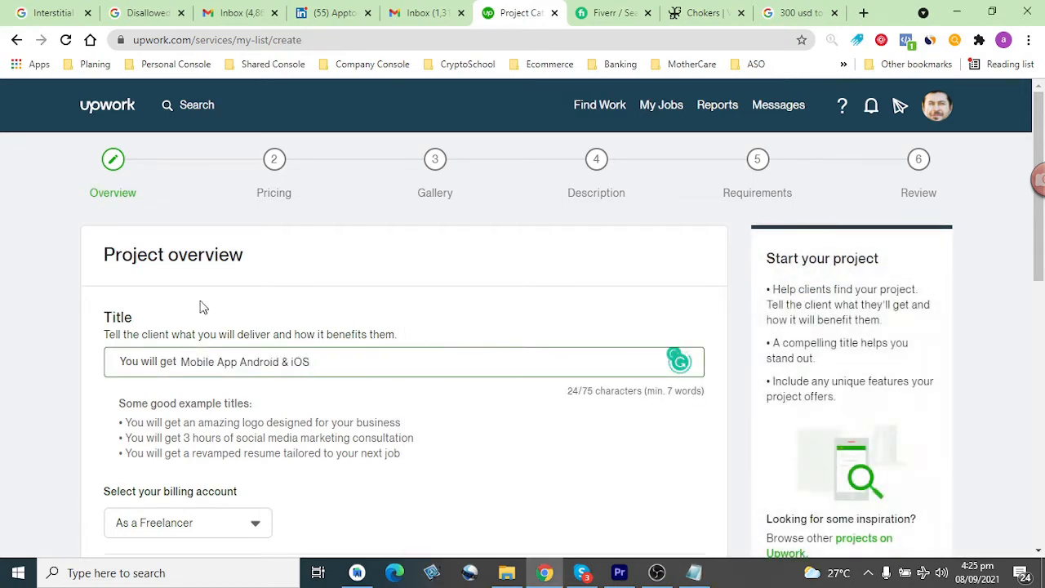
Step: Set the project category to Development & IT > Mobile Apps > Custom App
scroll(382, 363, "down", 3)
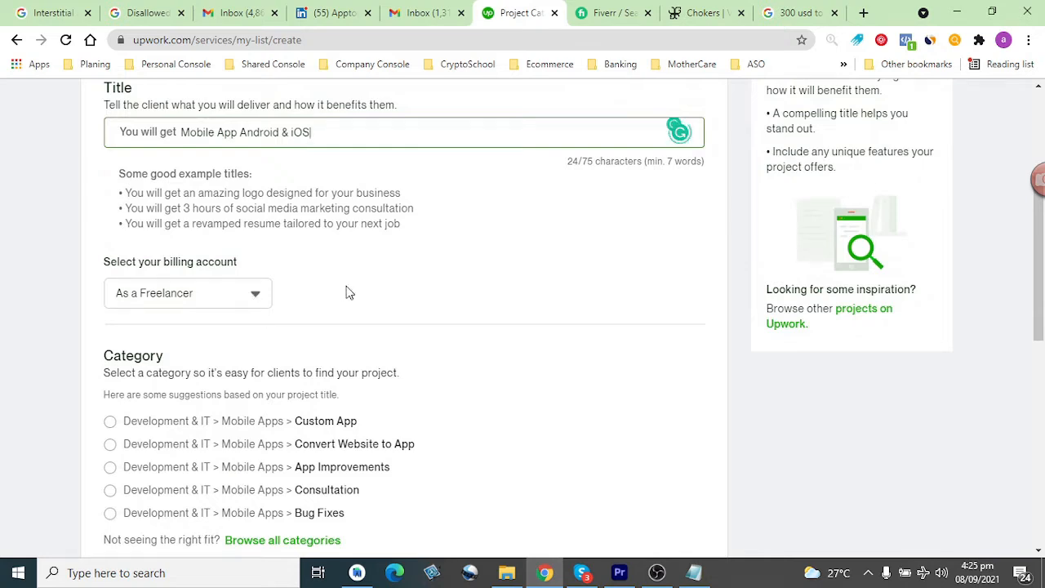
scroll(357, 306, "down", 2)
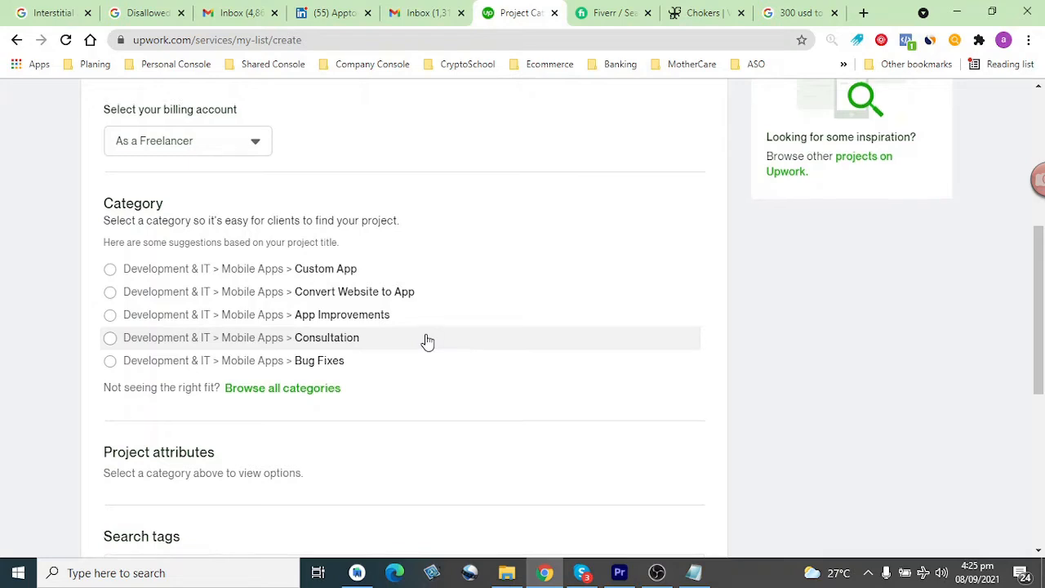
scroll(428, 341, "up", 1)
scroll(428, 341, "up", 2)
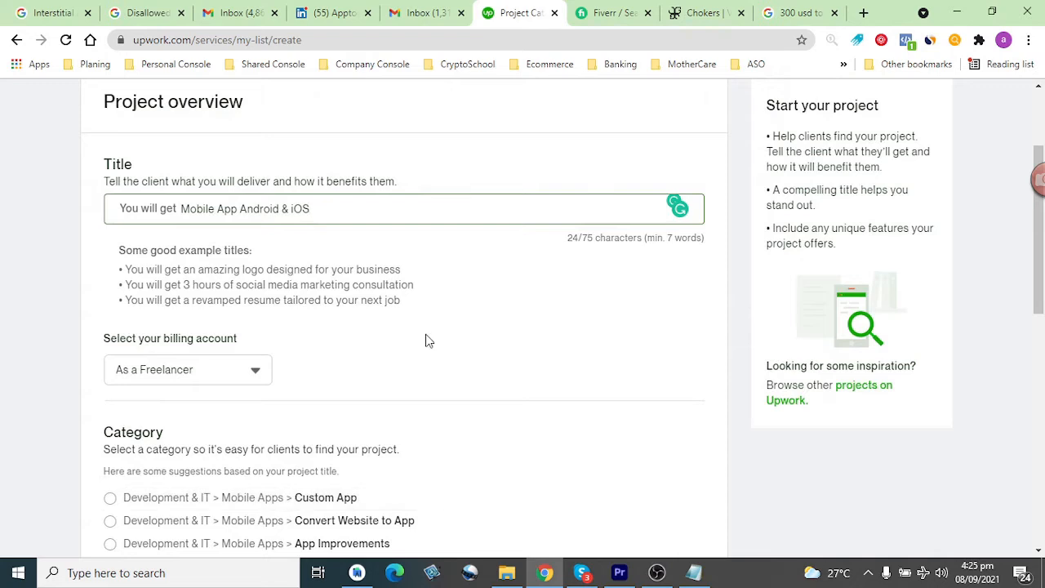
scroll(416, 351, "down", 2)
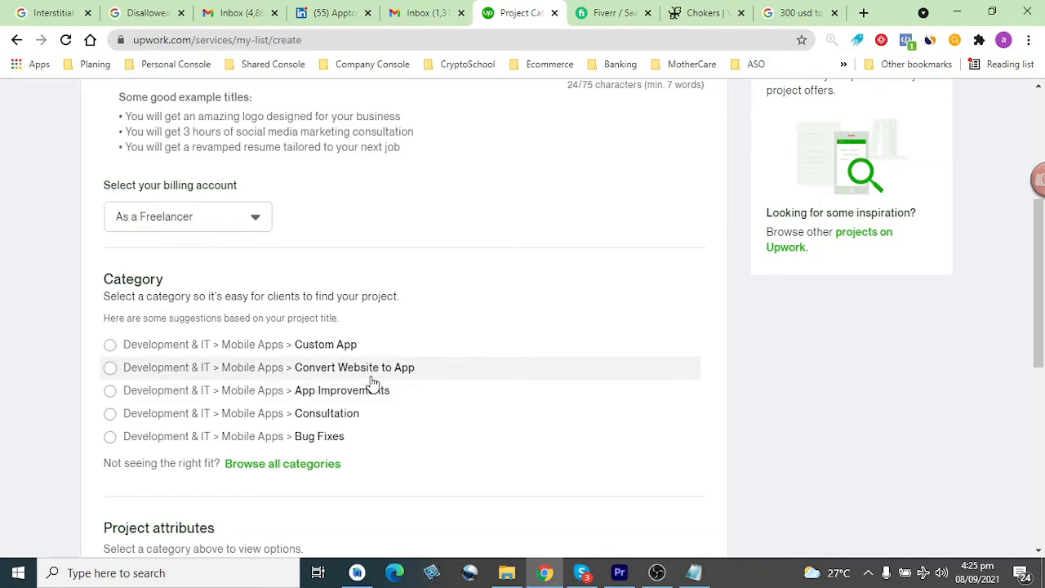
left_click(318, 358)
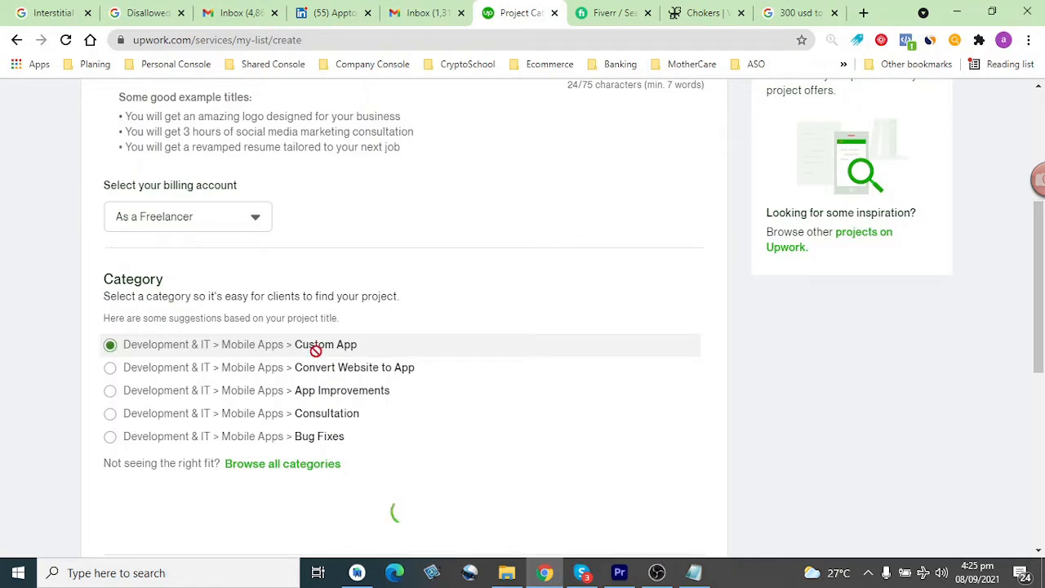
Step: Set the project's platform to Android App and its app type to Native
scroll(390, 360, "down", 3)
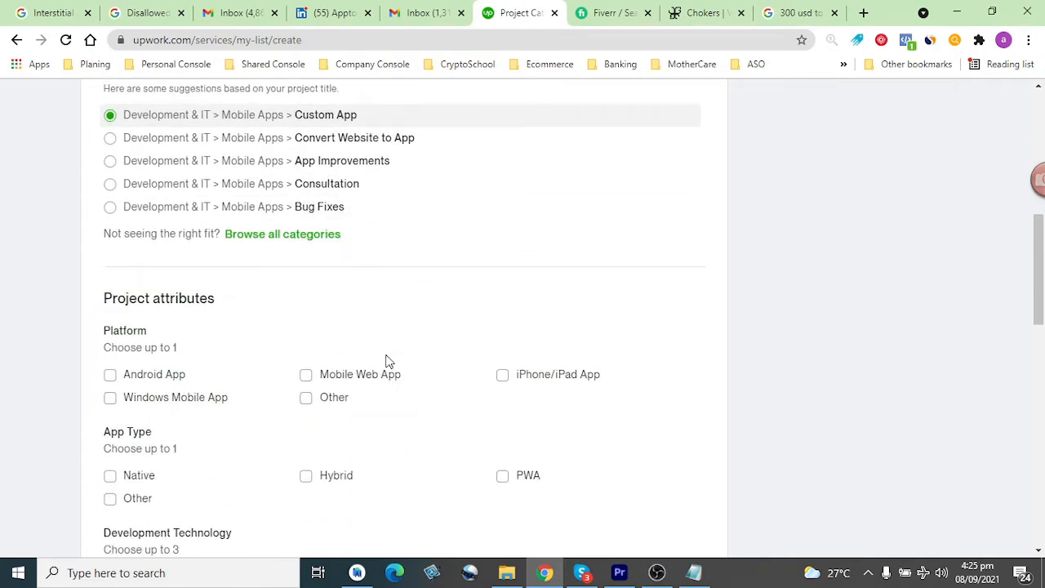
left_click(184, 383)
scroll(357, 310, "down", 1)
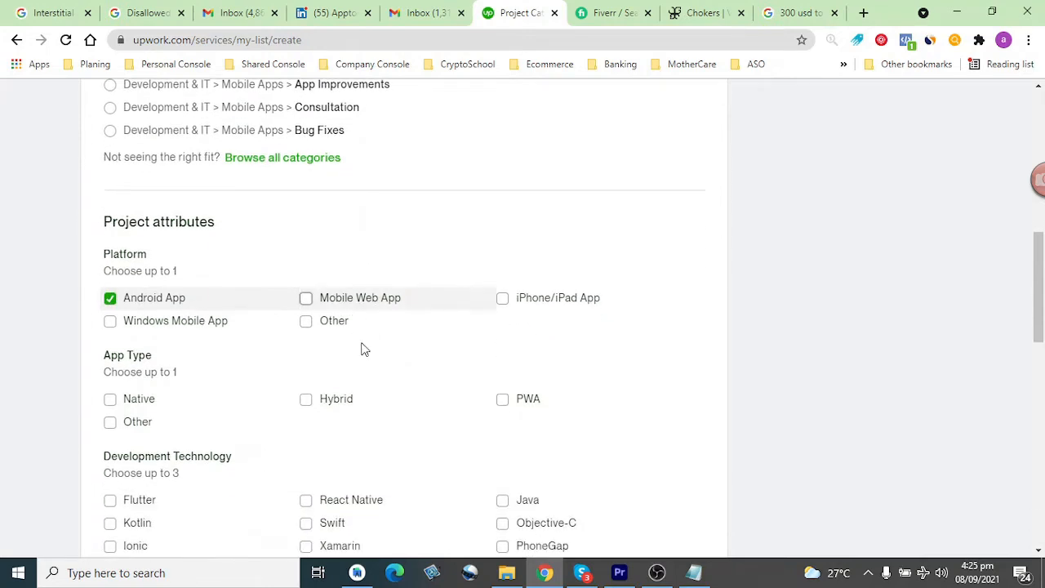
scroll(325, 338, "down", 1)
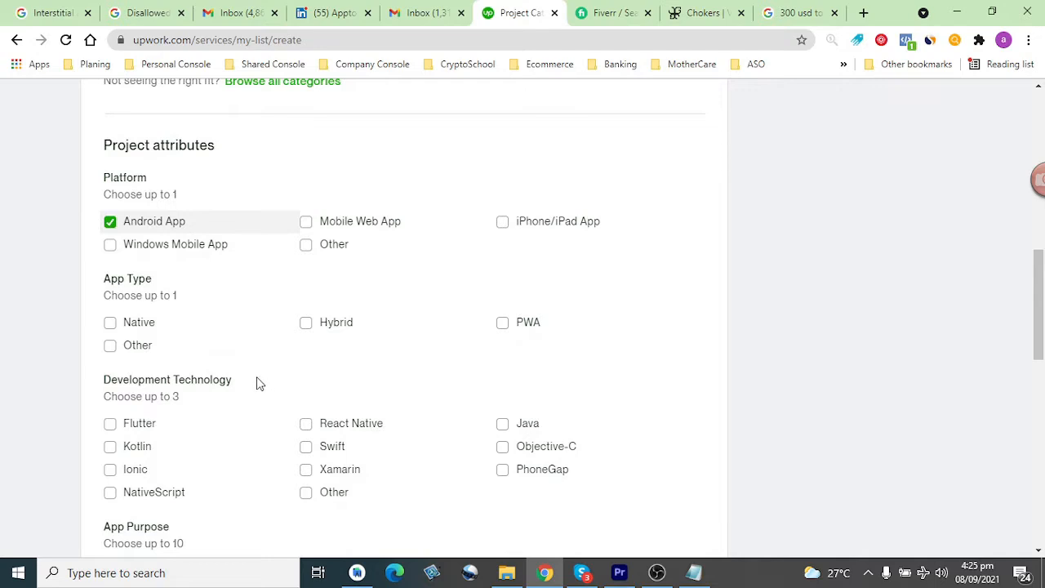
left_click(143, 331)
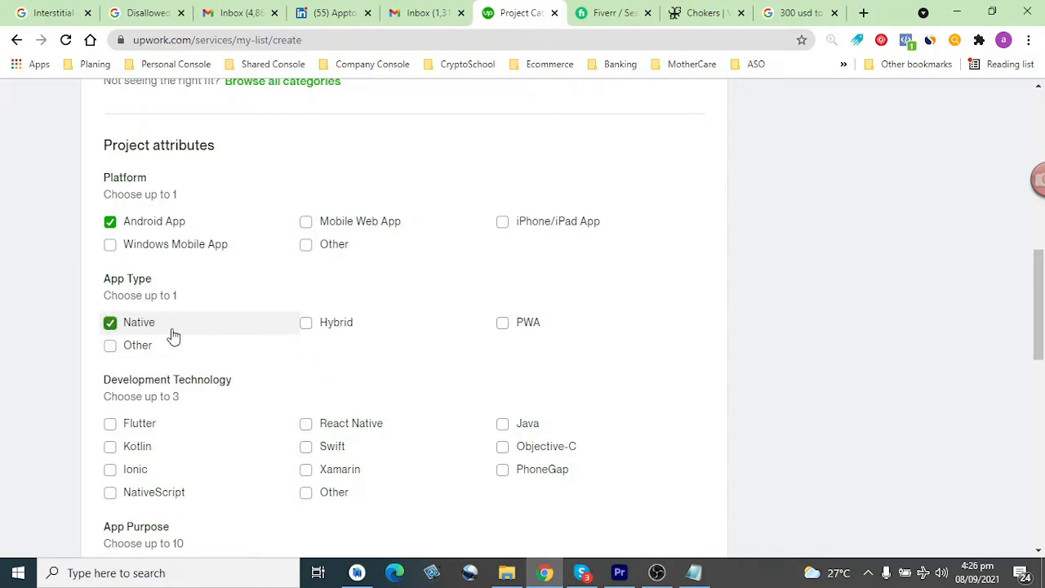
Step: Choose Kotlin, Java and Swift as the project's development technologies
scroll(173, 335, "down", 1)
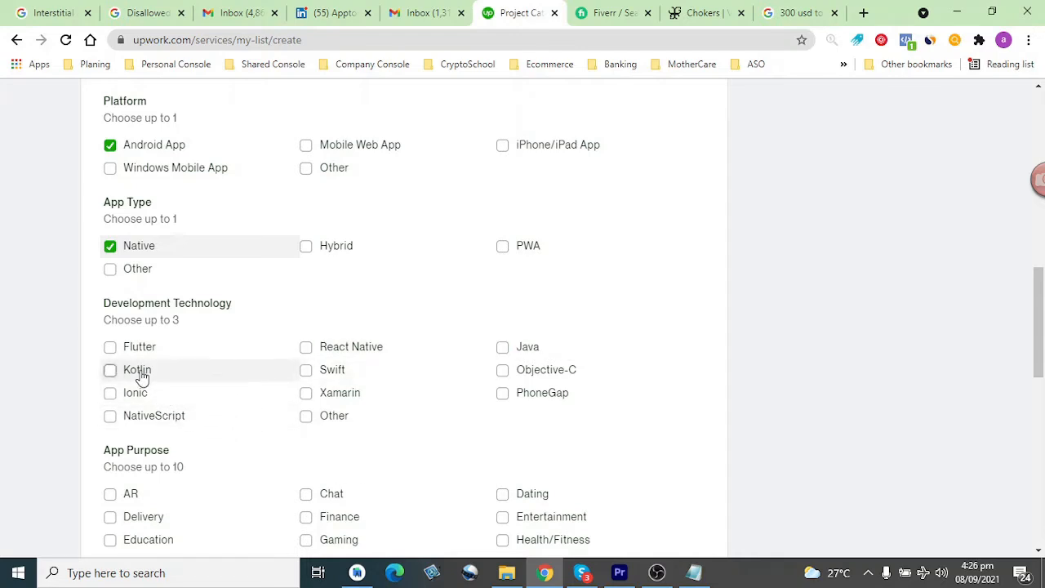
left_click(204, 373)
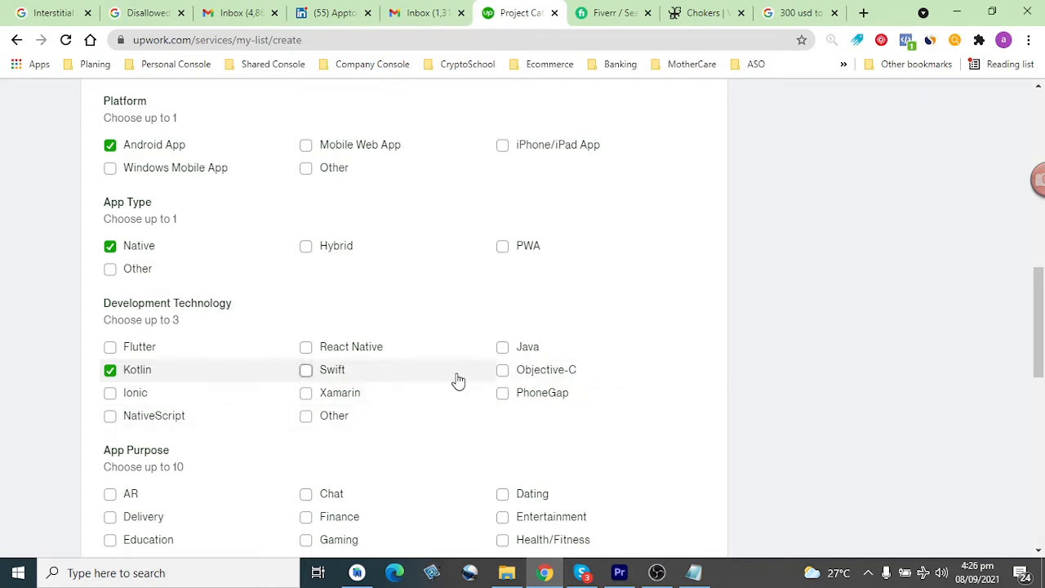
left_click(503, 349)
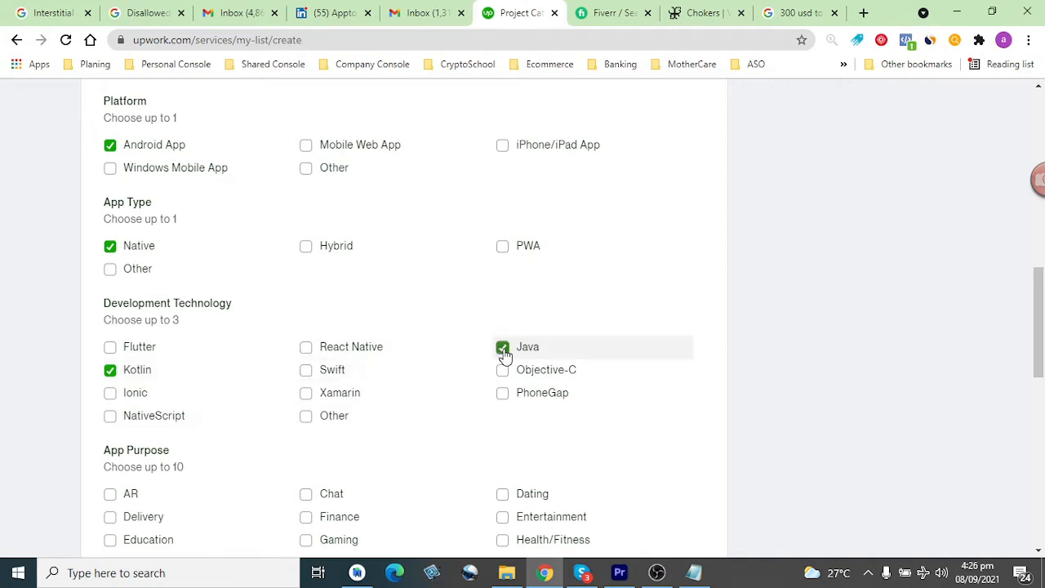
left_click(332, 371)
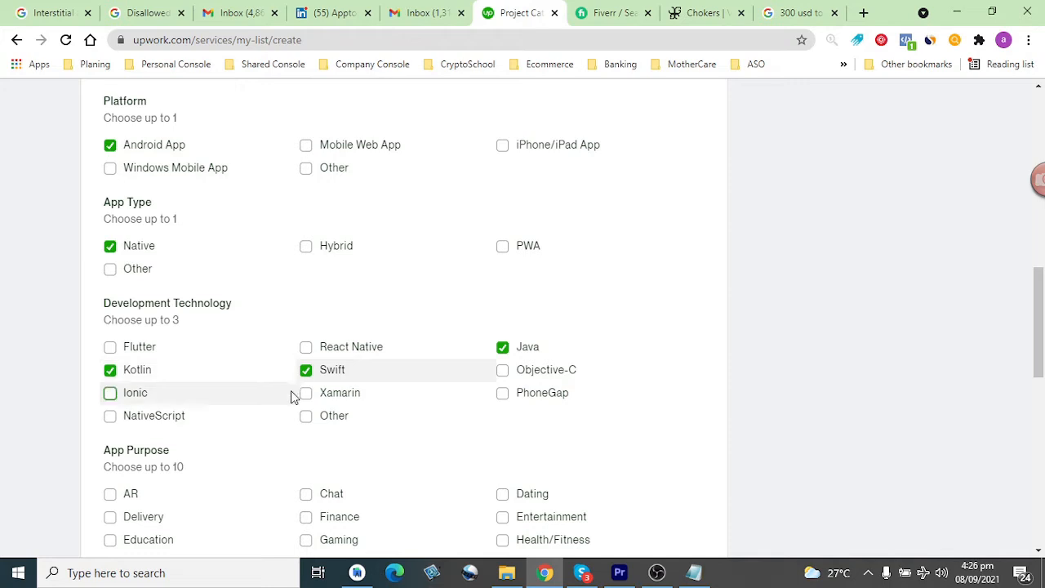
scroll(327, 391, "down", 2)
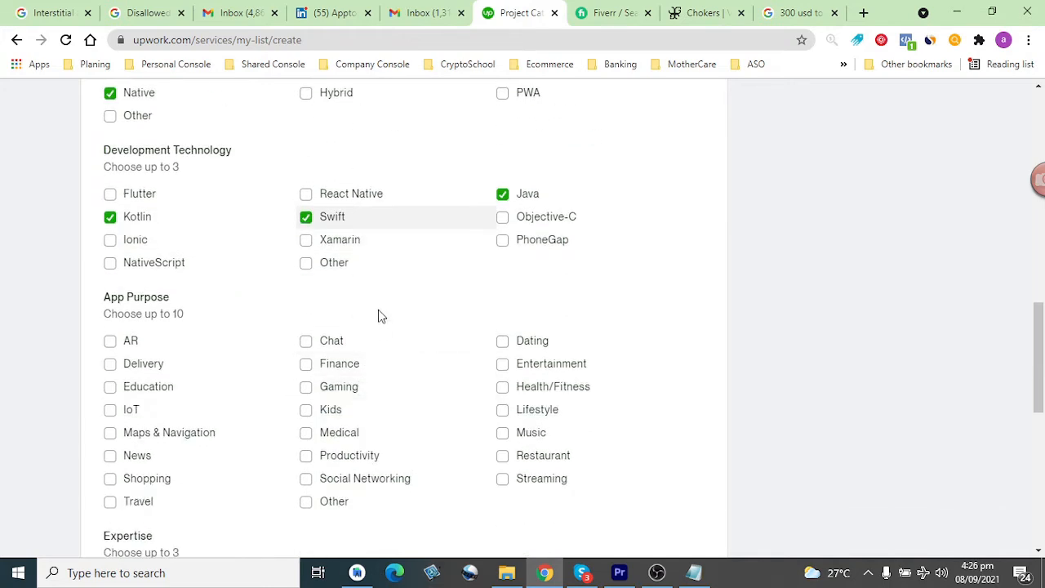
Step: Choose Delivery, Education, Maps & Navigation, Chat, Kids, Productivity, Entertainment, Health/Fitness, Lifestyle and Restaurant as the project's app purposes
scroll(379, 317, "down", 1)
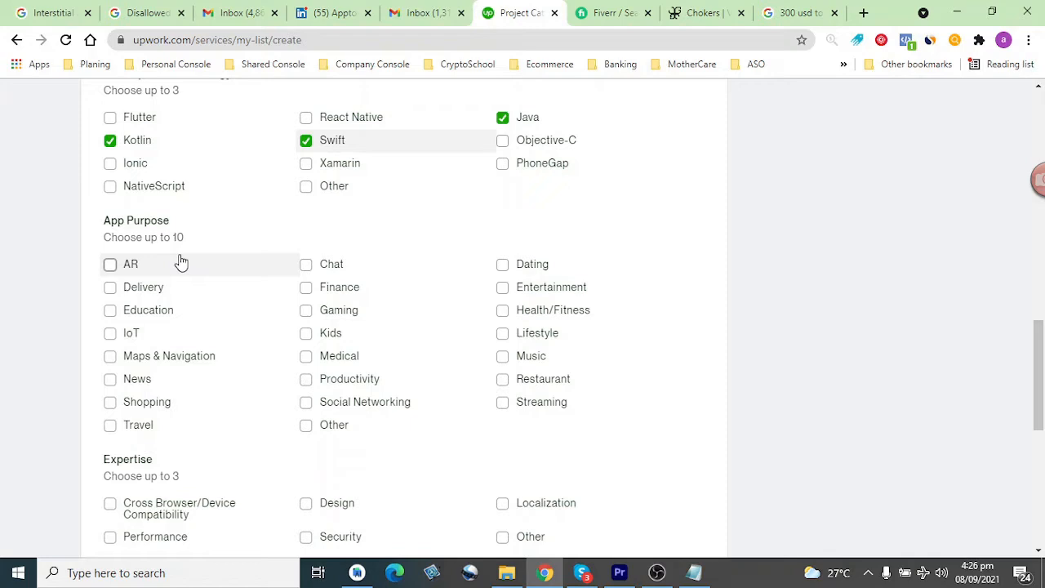
left_click(135, 293)
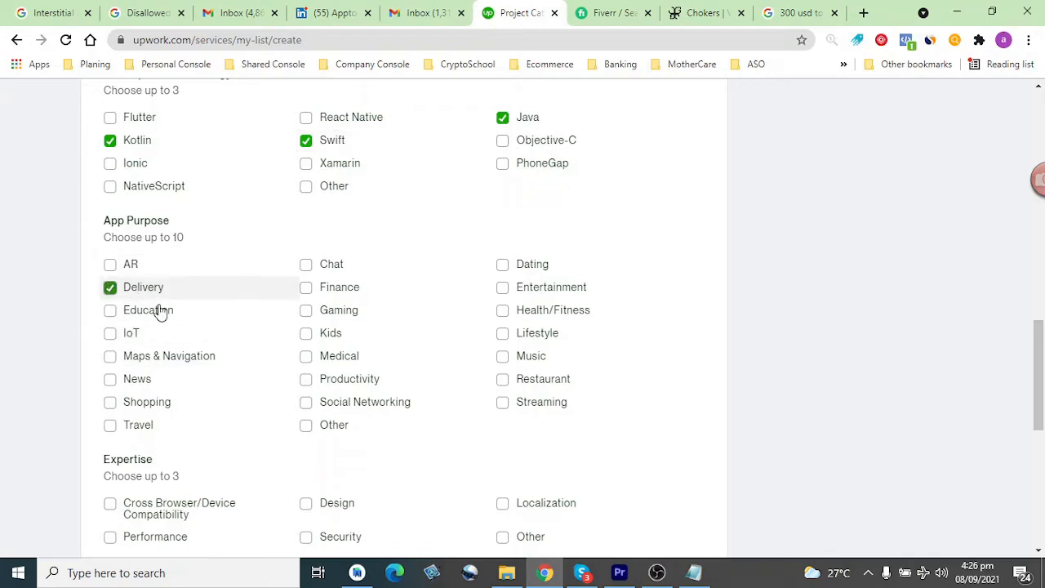
left_click(139, 313)
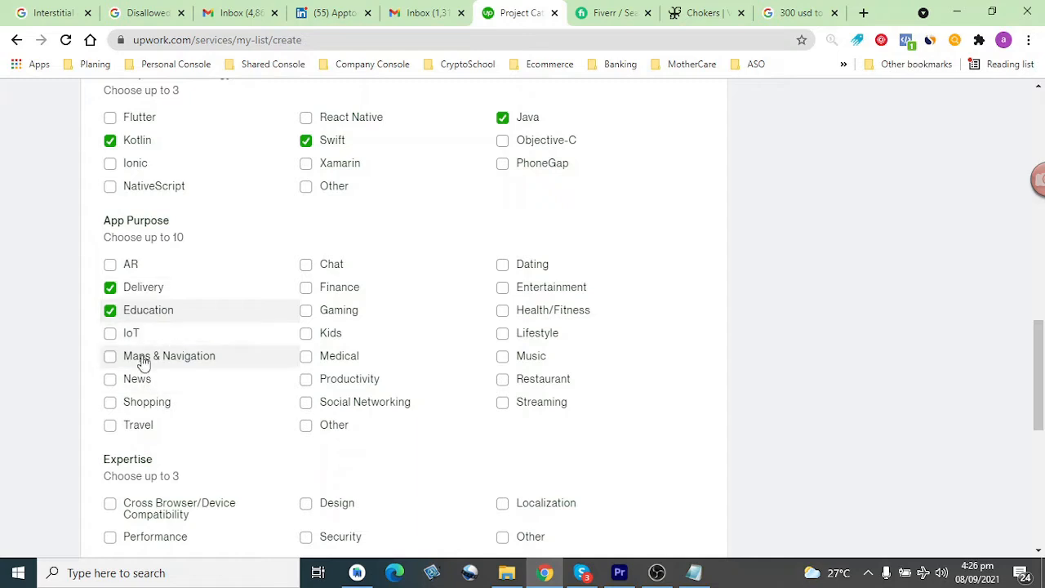
left_click(142, 359)
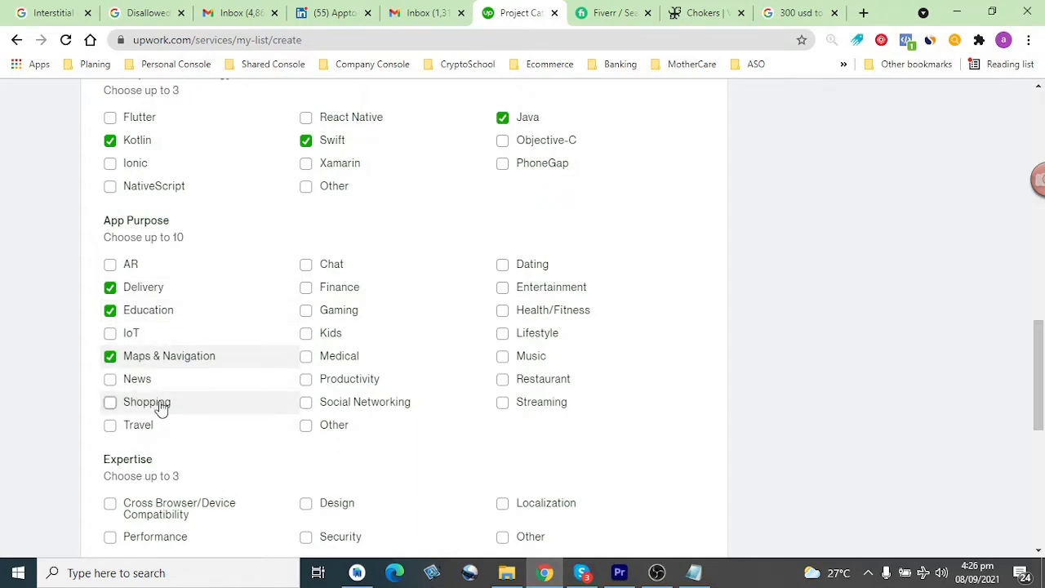
left_click(307, 269)
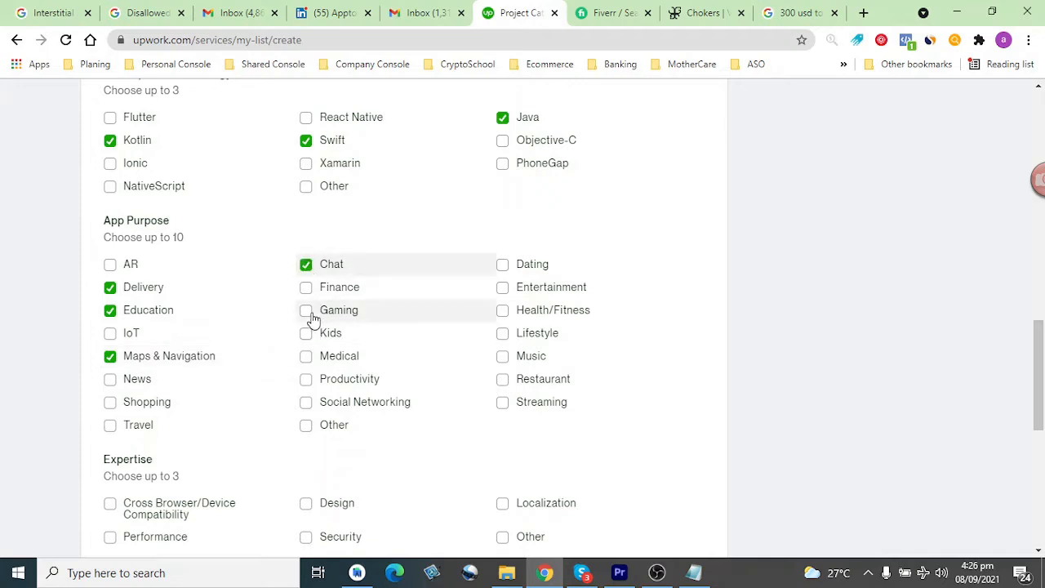
left_click(306, 335)
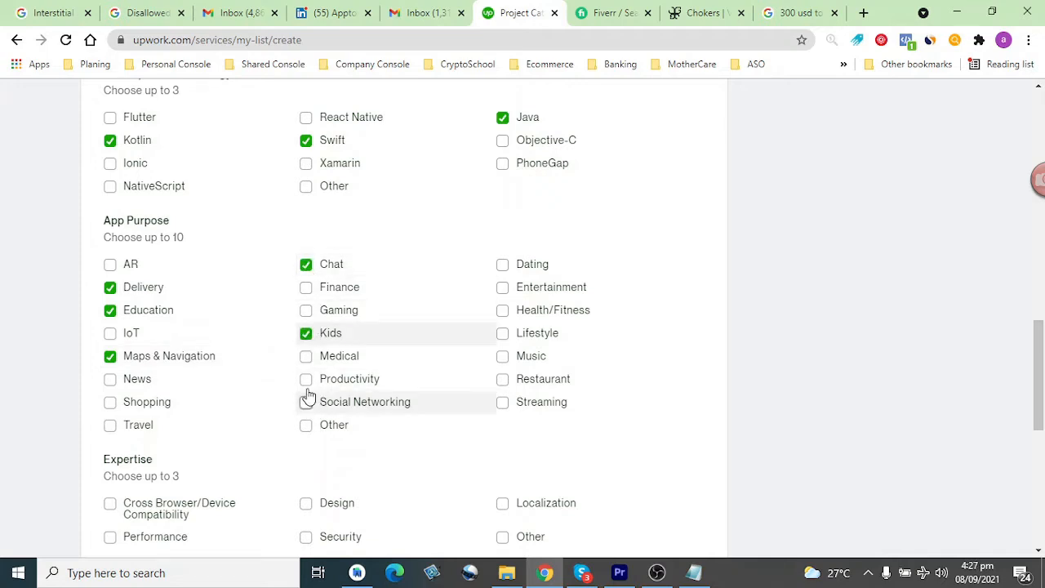
left_click(307, 380)
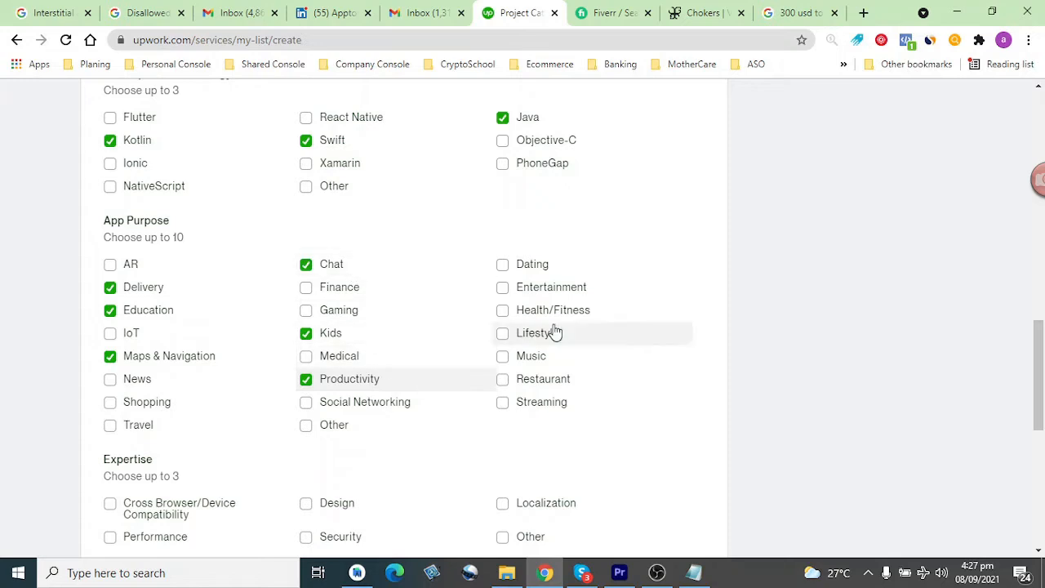
left_click(506, 291)
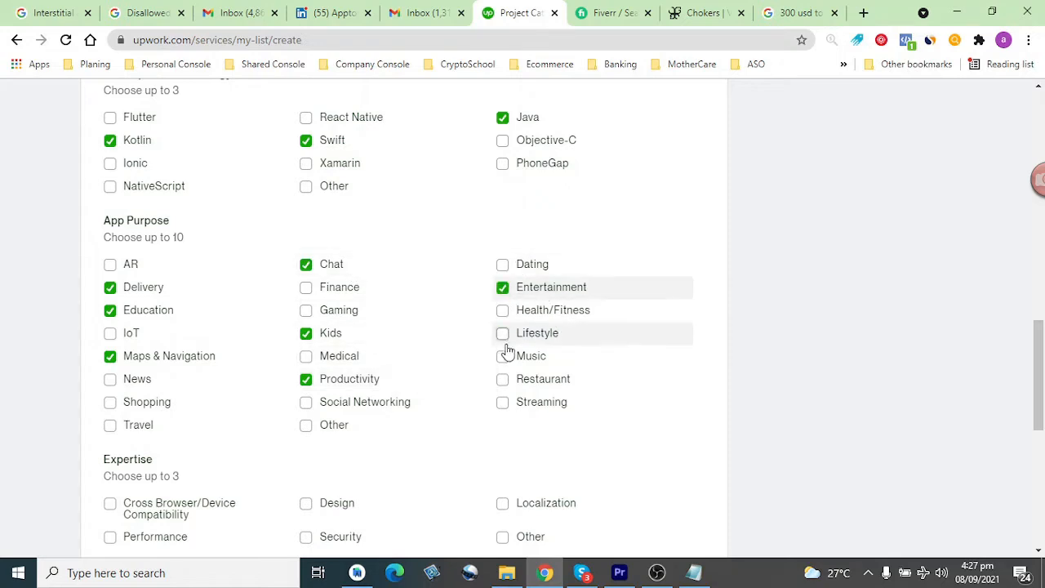
left_click(504, 314)
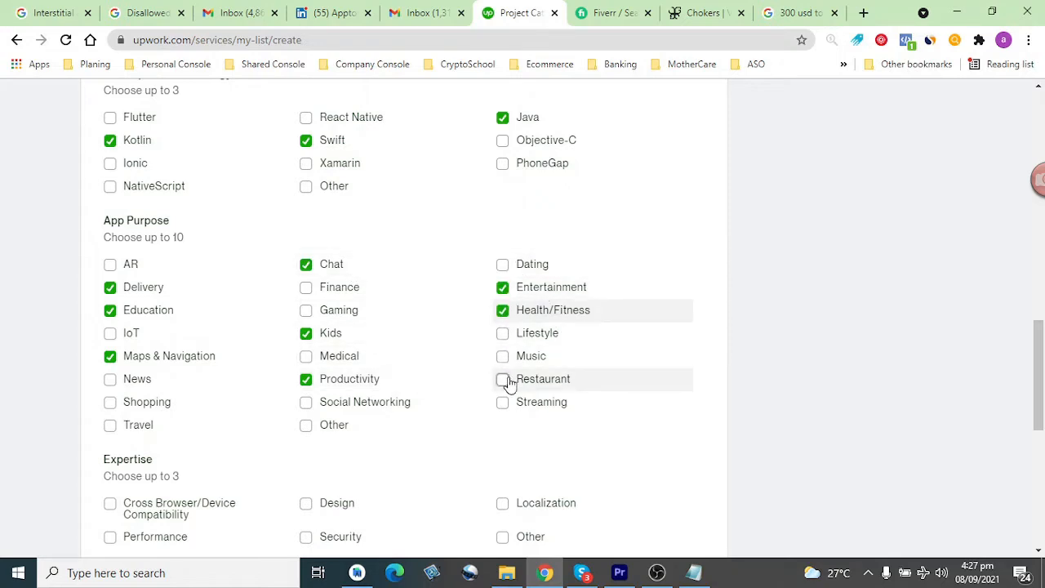
left_click(505, 336)
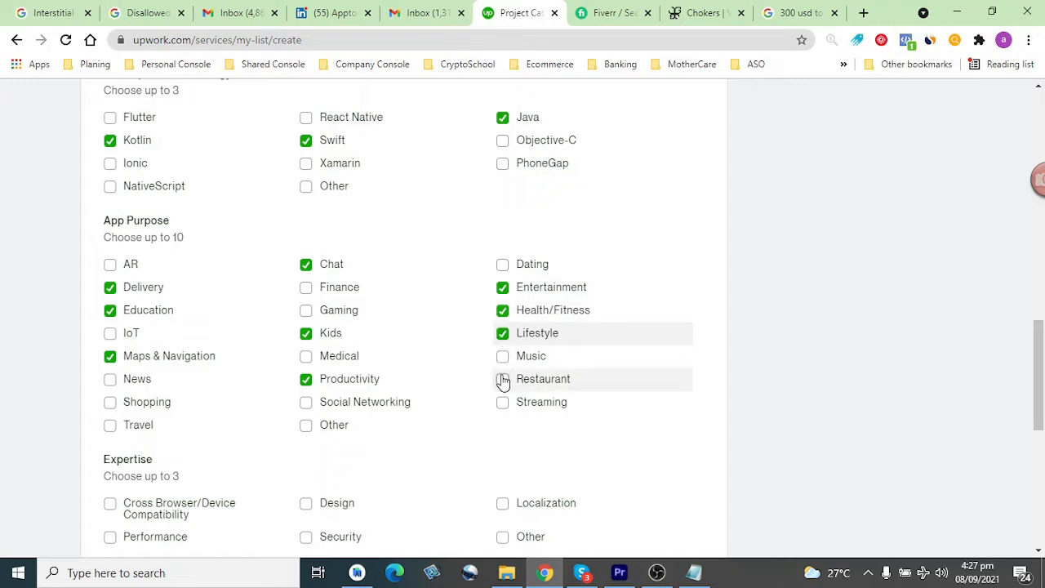
left_click(503, 380)
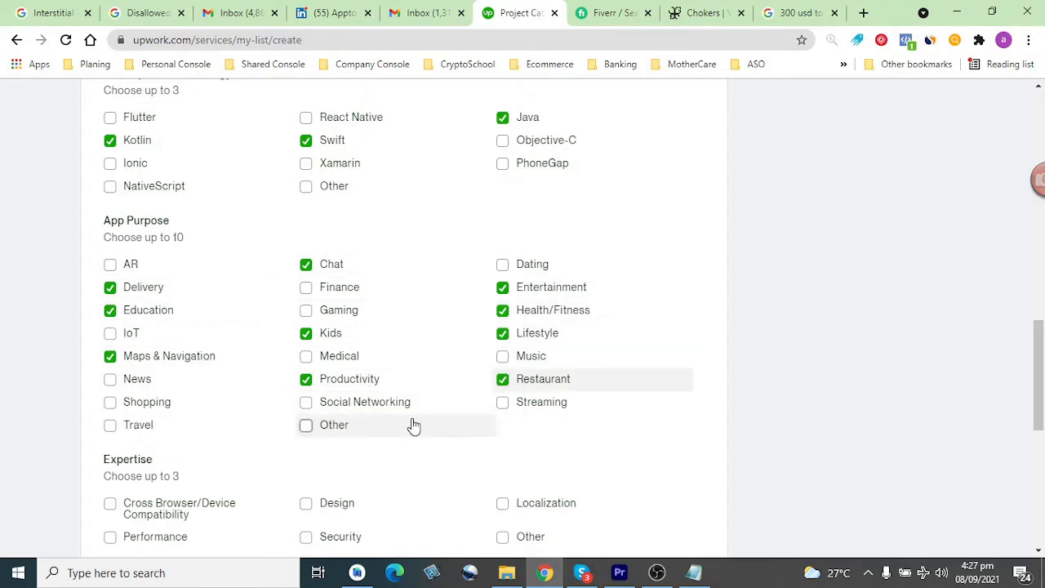
Step: Choose Localization, Design and Performance as the project's areas of expertise
scroll(414, 425, "down", 1)
scroll(413, 425, "down", 1)
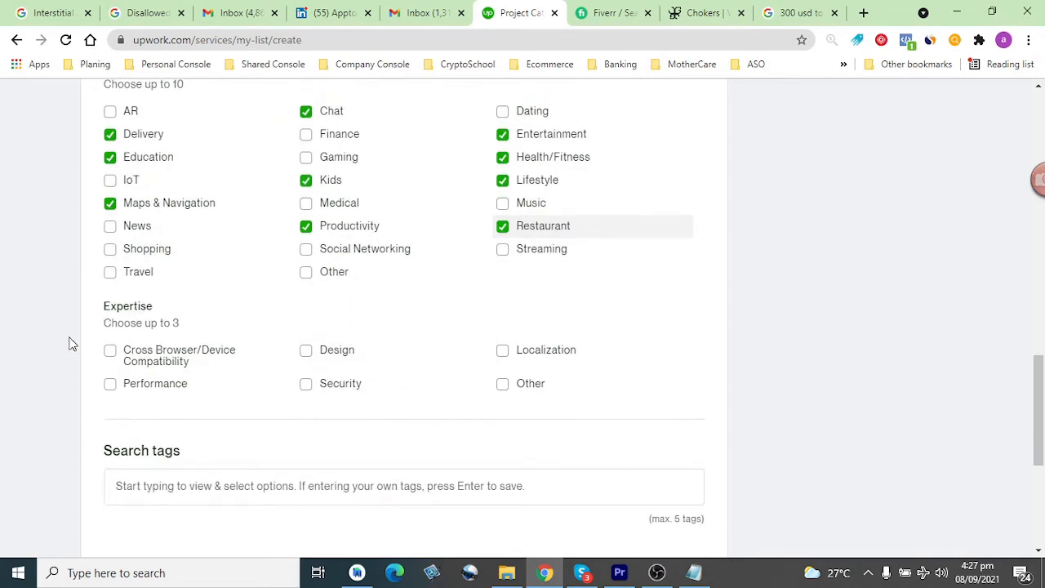
scroll(123, 359, "up", 1)
scroll(129, 364, "down", 1)
left_click(504, 356)
left_click(304, 353)
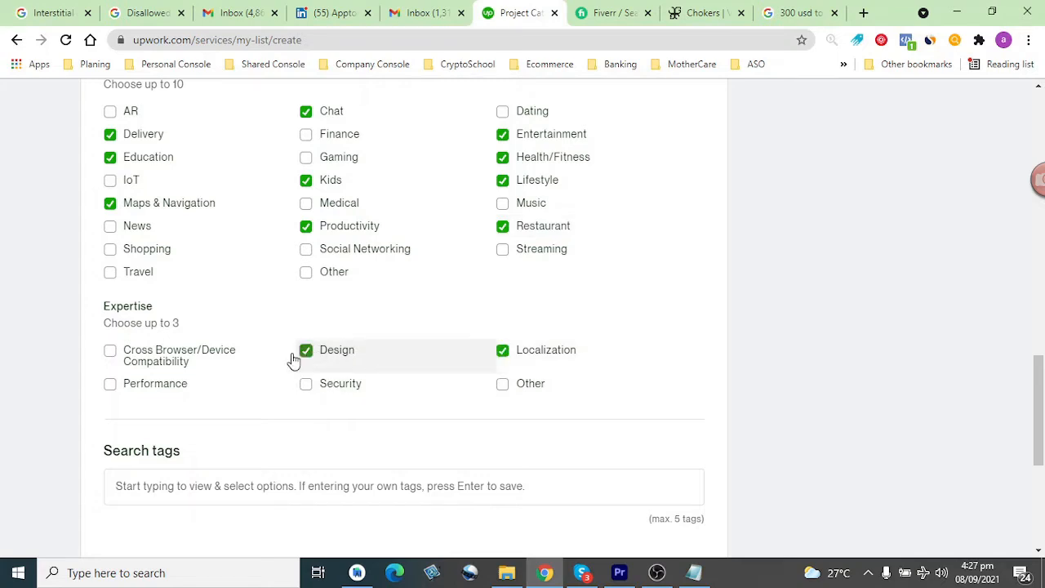
left_click(165, 393)
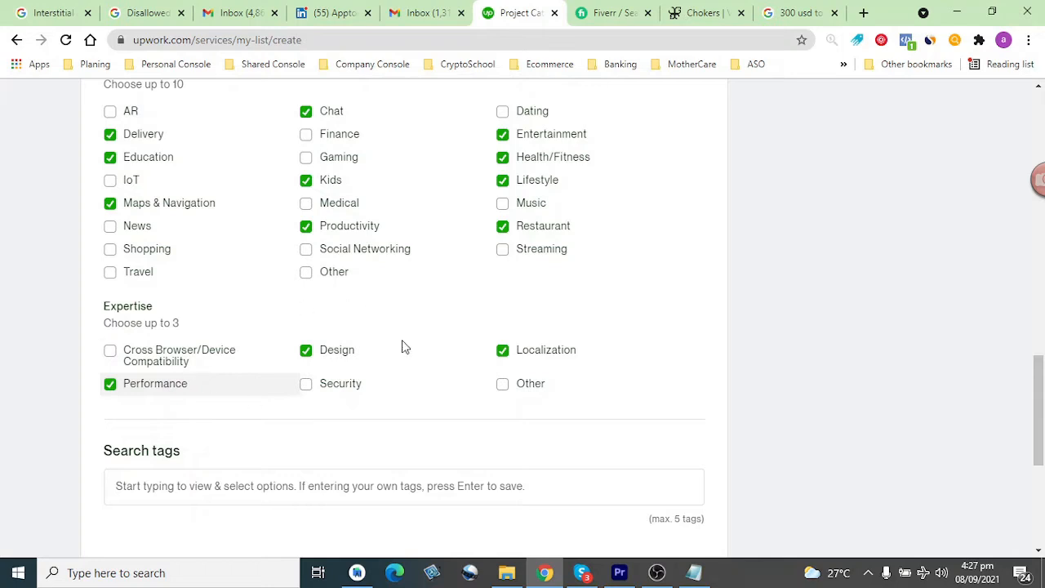
Step: Add the suggested search tags Mobile App Design and Mobile App Development to the project
scroll(264, 416, "down", 4)
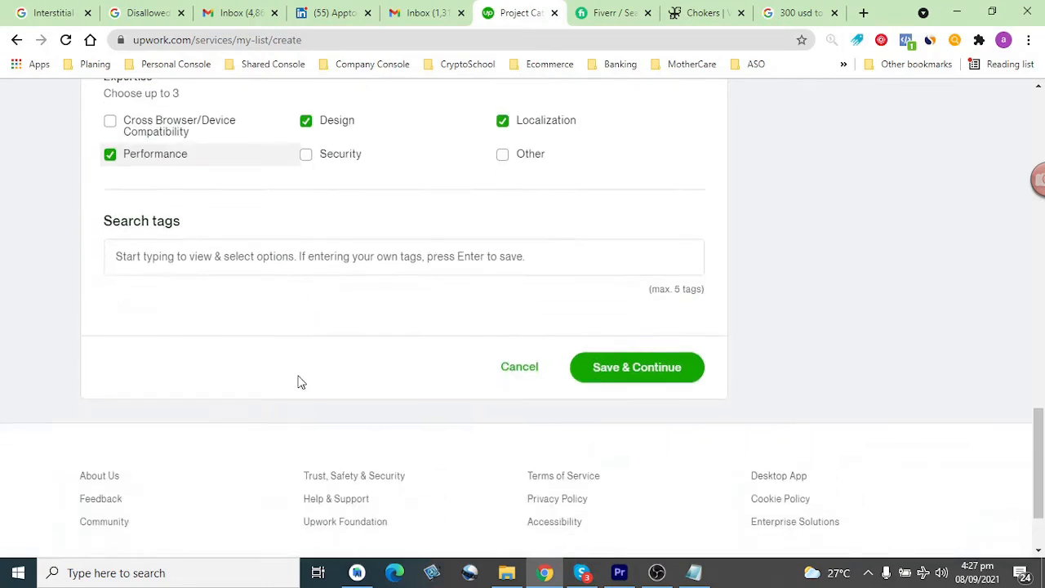
scroll(394, 316, "up", 3)
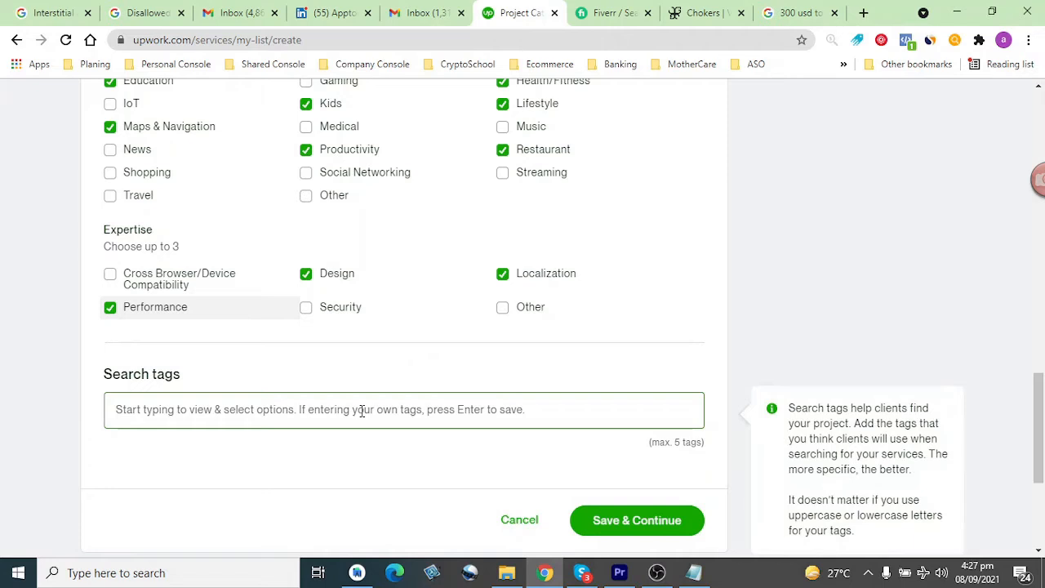
left_click(361, 411)
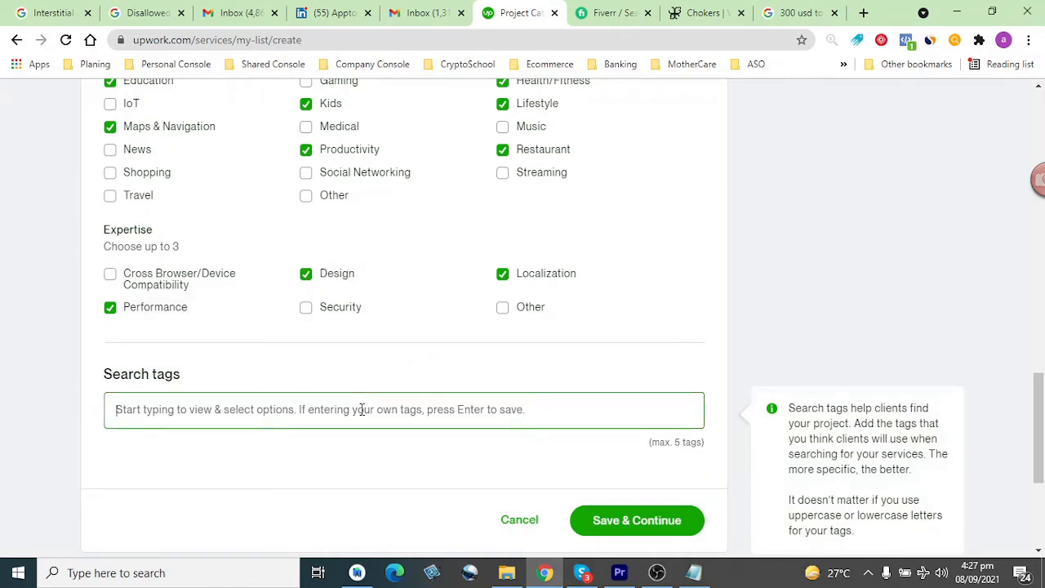
type("mobile")
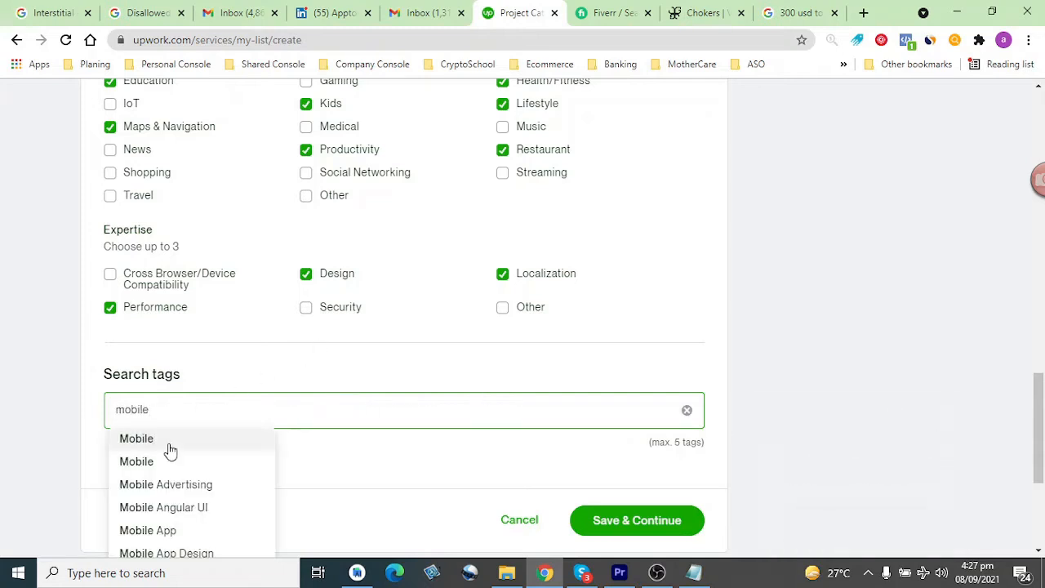
left_click(191, 553)
type("m")
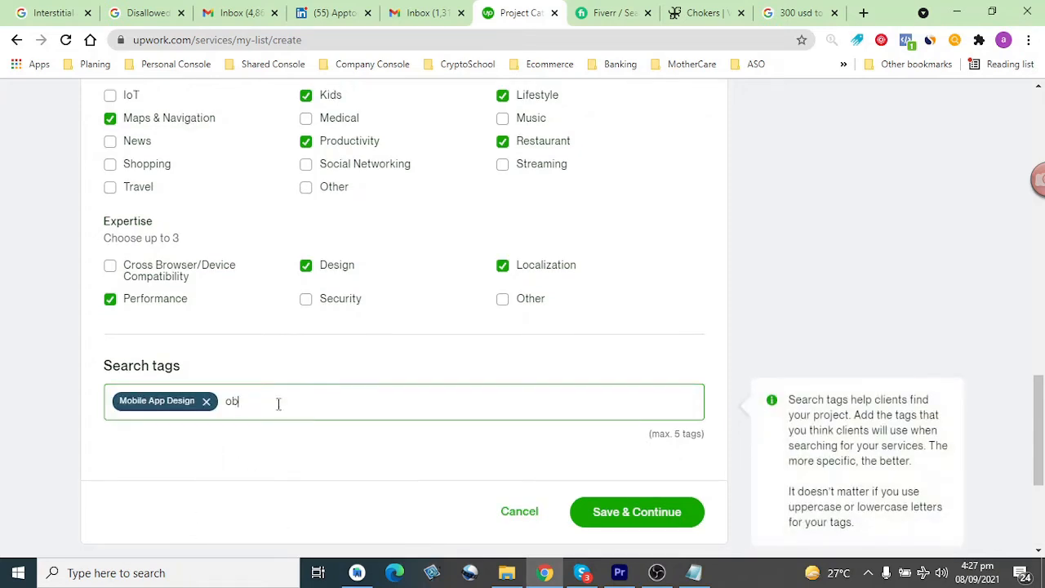
key("BackSpace")
type("mobile app")
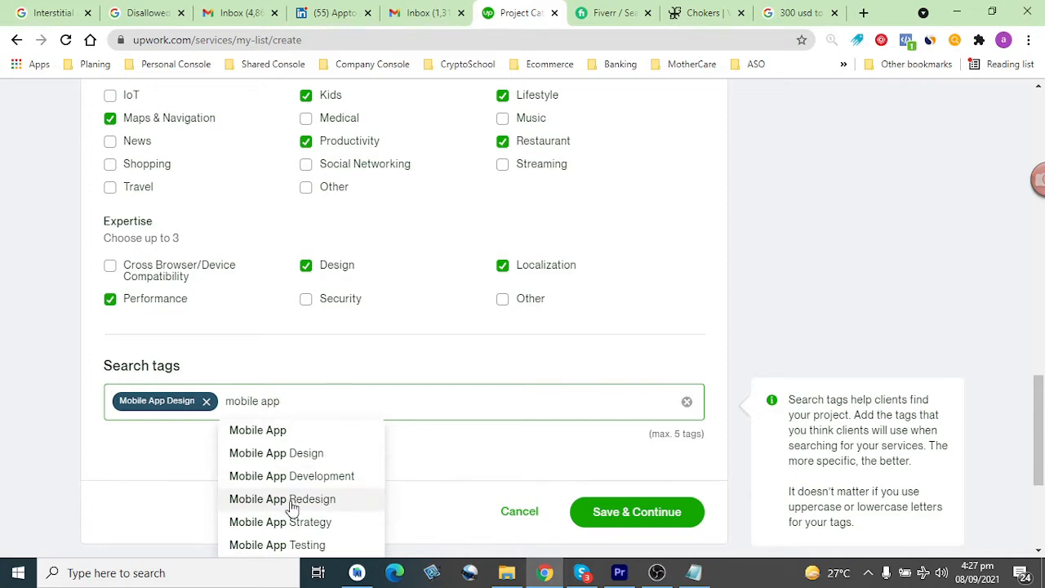
left_click(298, 477)
Step: Add the search tags Mobile App and Mobile App Testing, and save the overview to continue to pricing
mouse_move(402, 401)
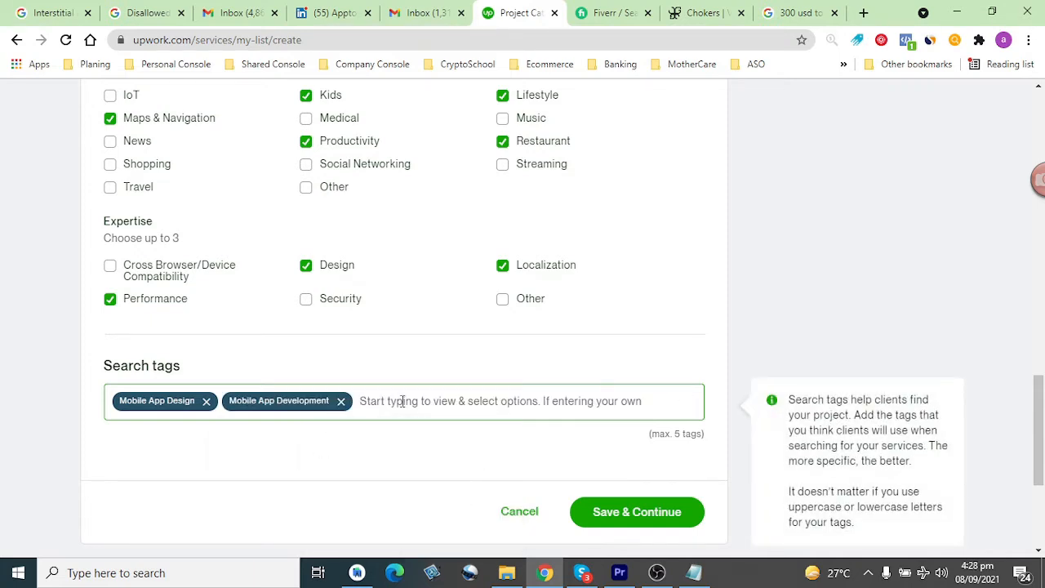
type("mobile")
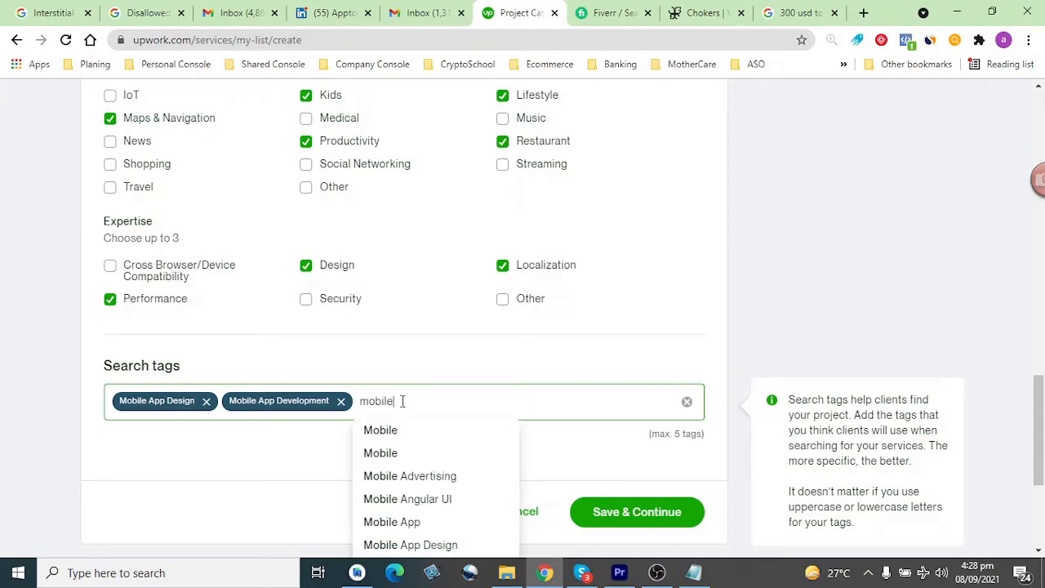
scroll(436, 469, "down", 1)
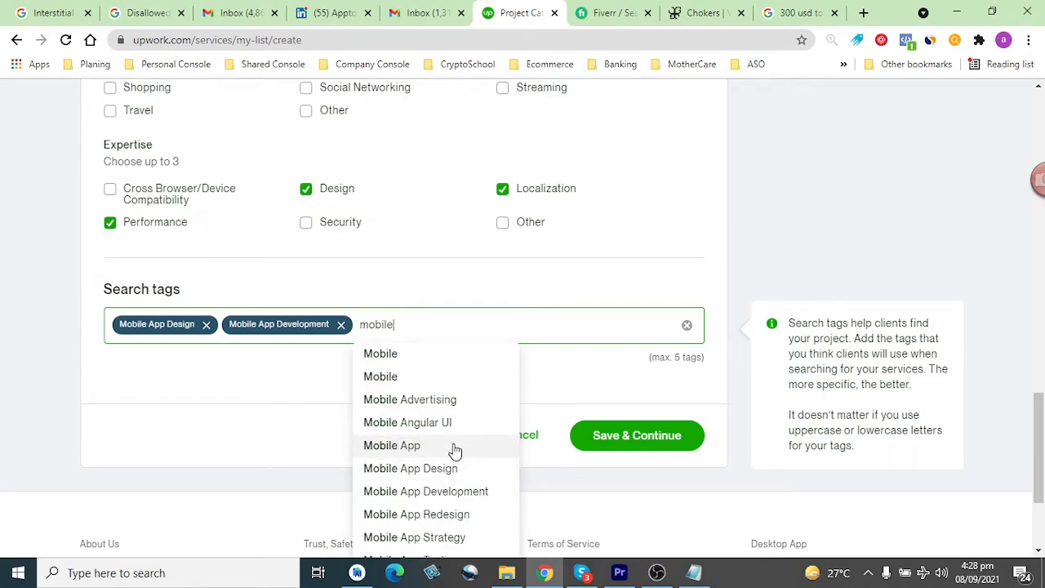
left_click(455, 452)
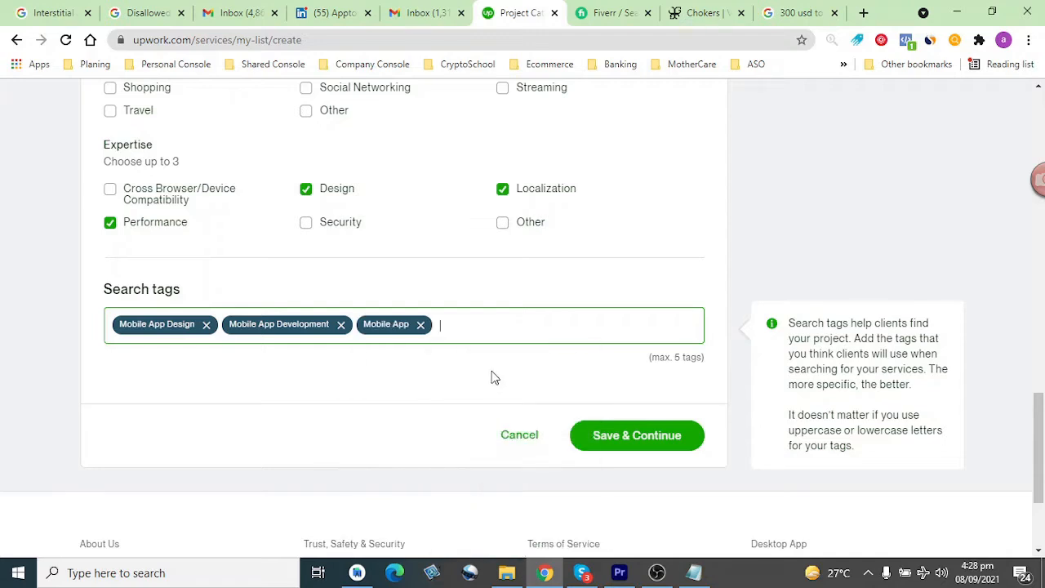
type("Mobile")
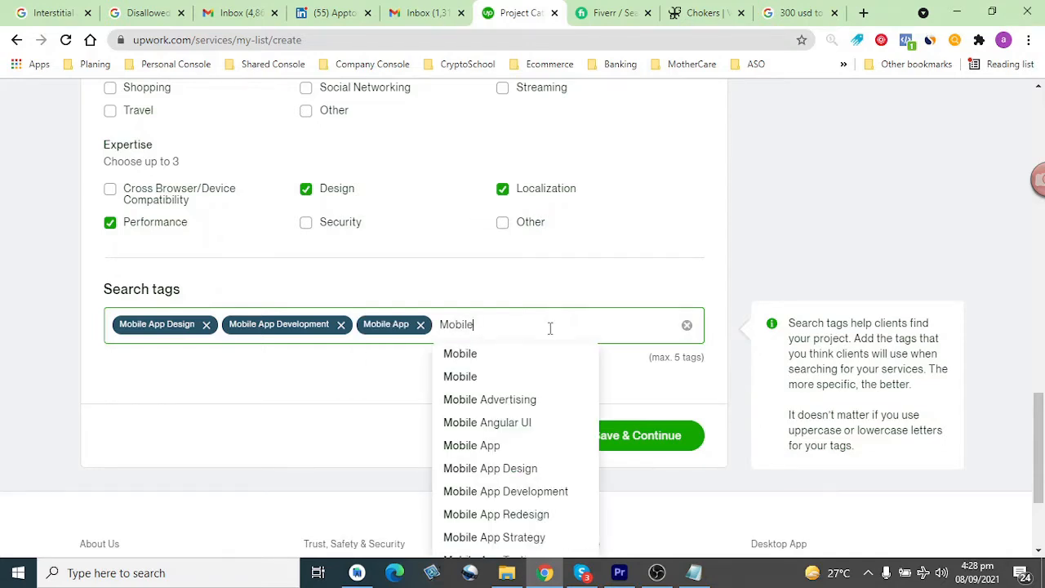
scroll(553, 465, "down", 1)
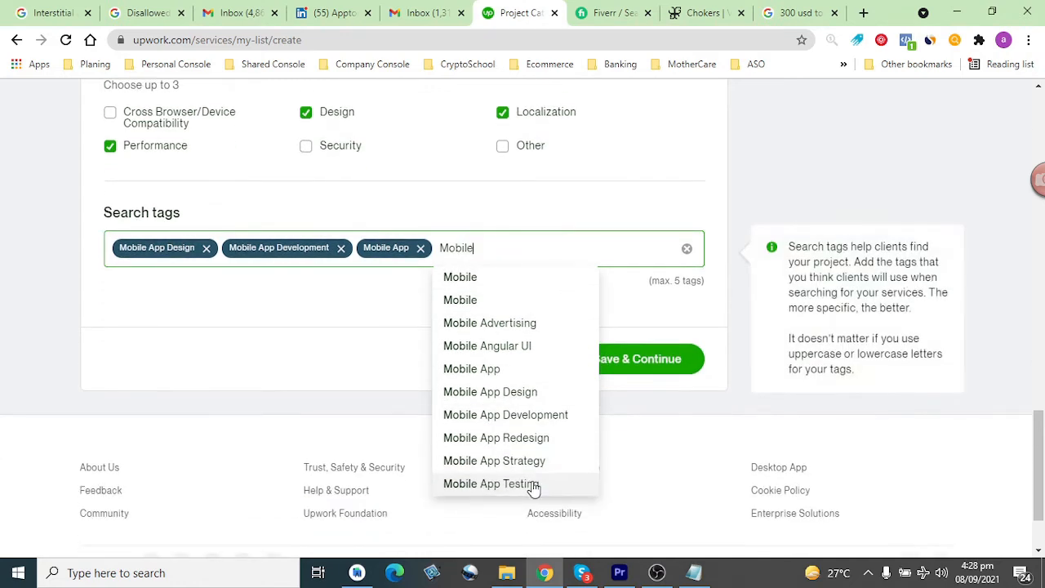
left_click(531, 484)
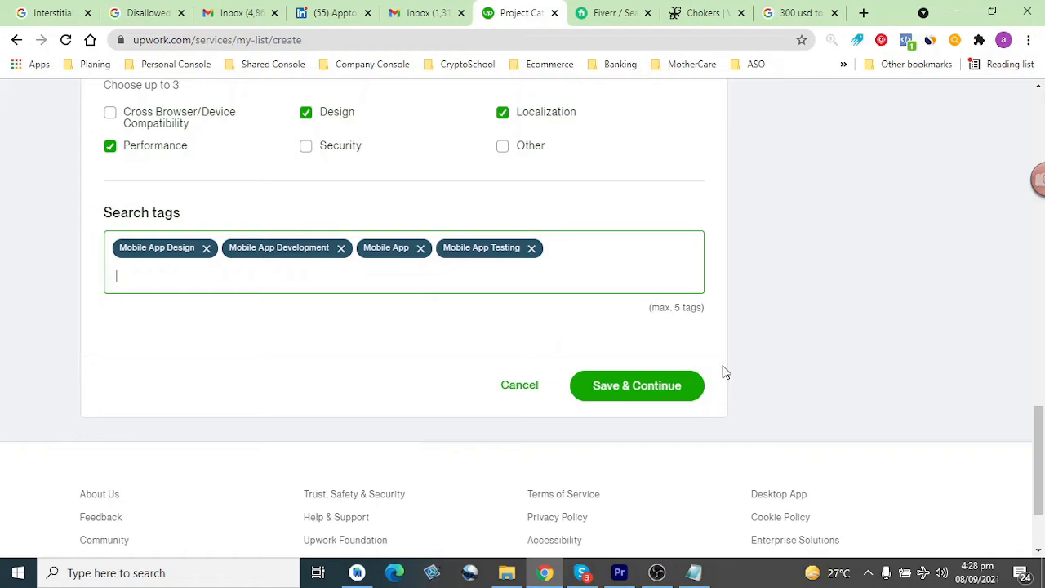
scroll(755, 348, "up", 1)
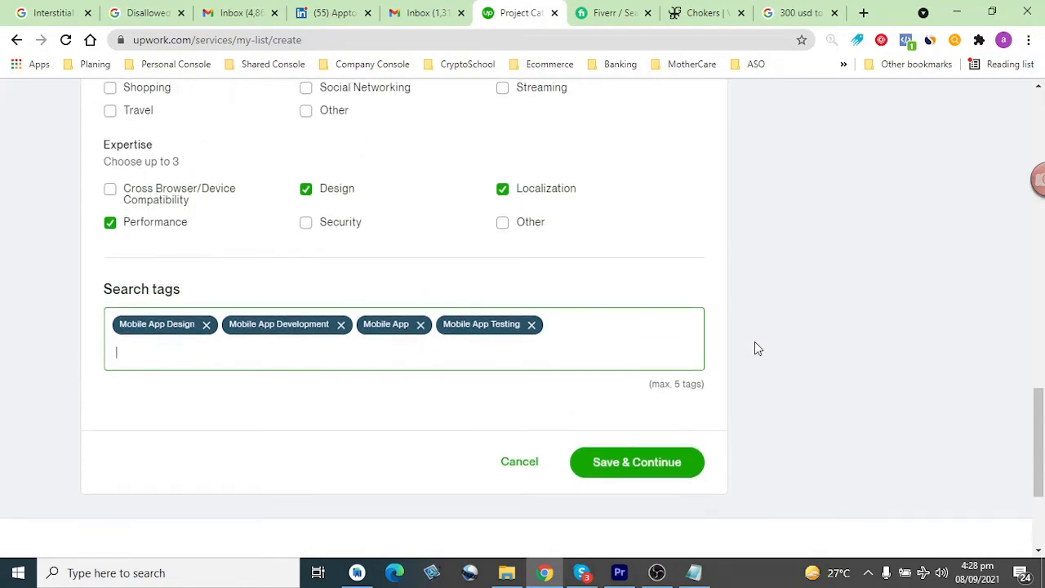
left_click(663, 475)
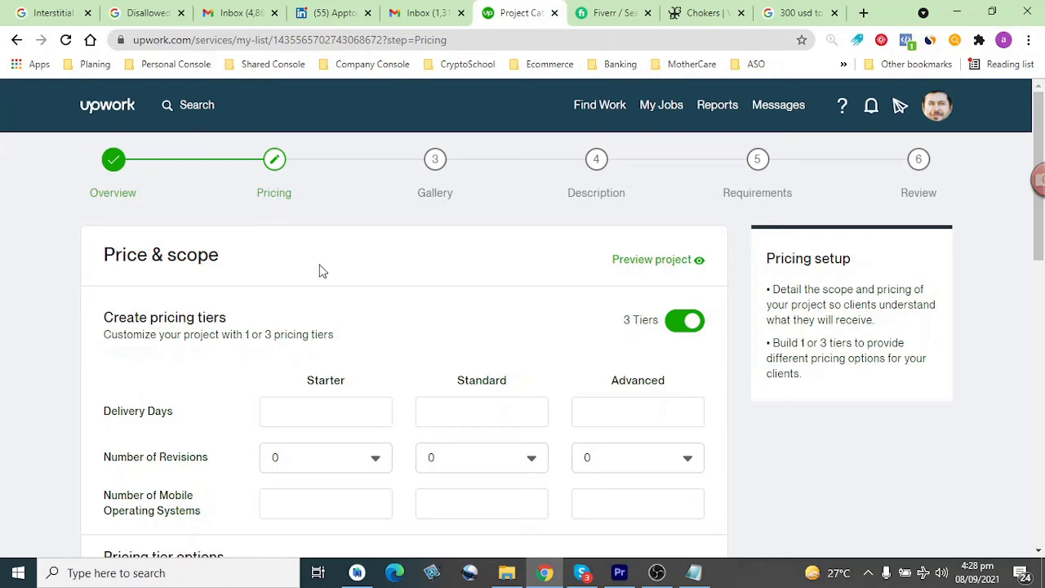
Step: Set the delivery days to 5 for the Starter tier, 10 for Standard and 15 for Advanced
scroll(335, 327, "down", 1)
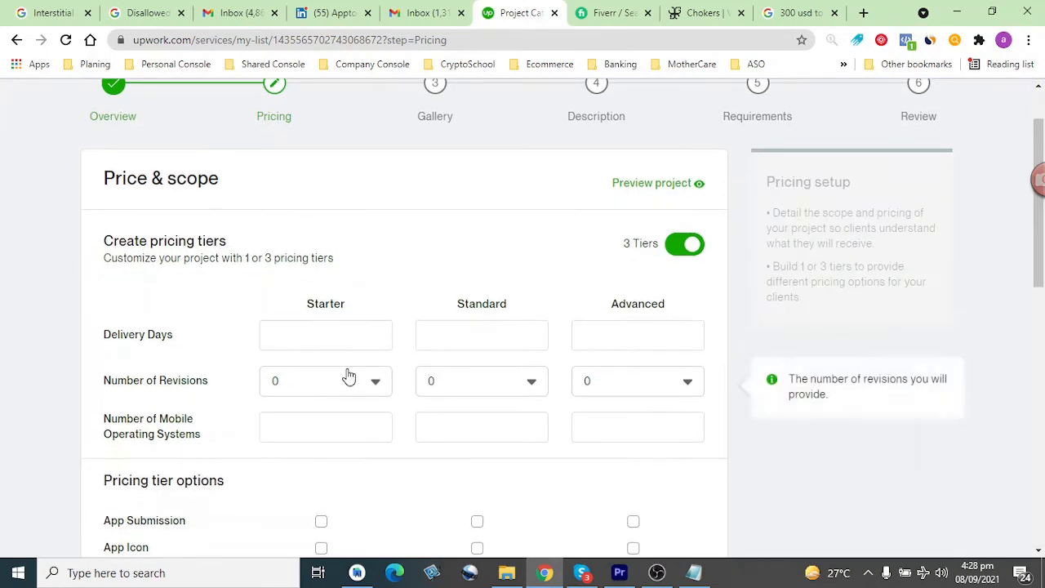
left_click(350, 335)
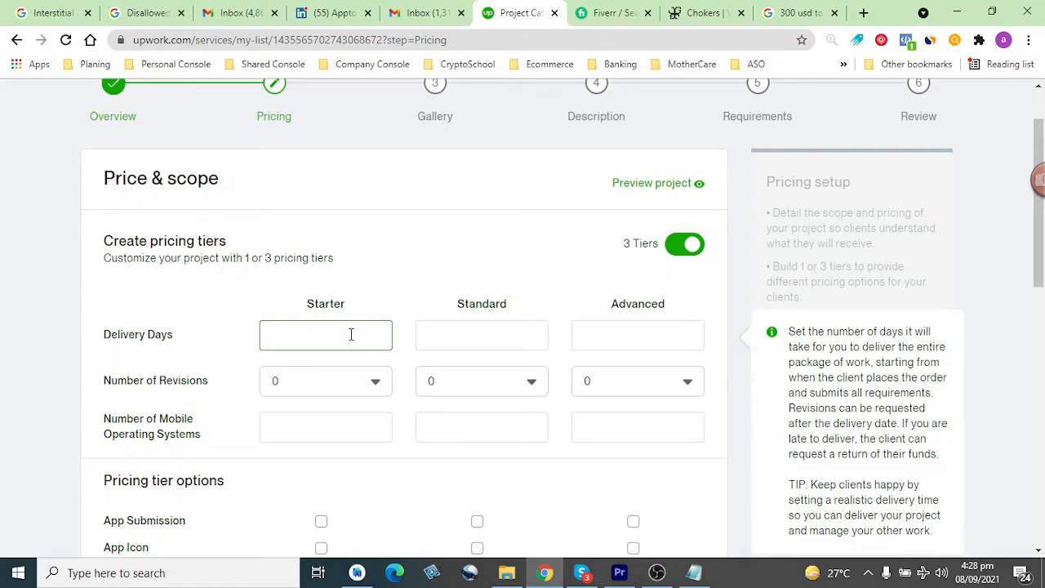
left_click(465, 325)
left_click(653, 325)
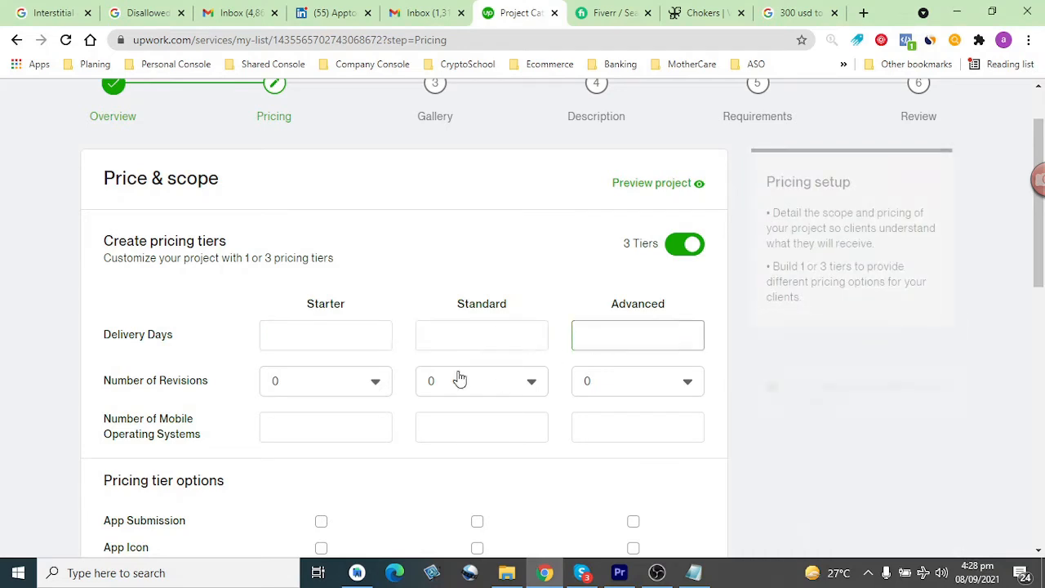
left_click(351, 343)
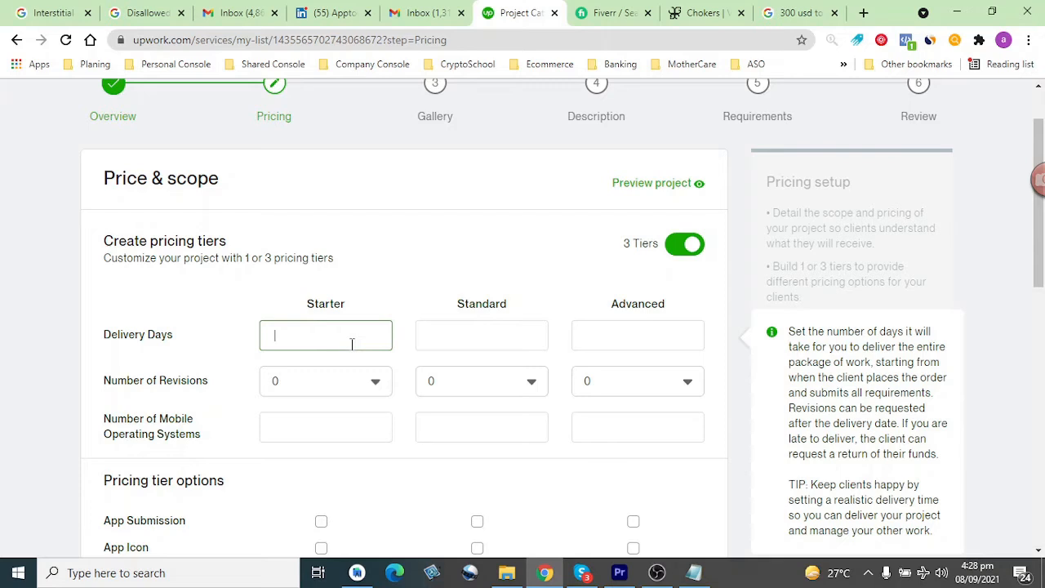
type("5")
left_click(474, 343)
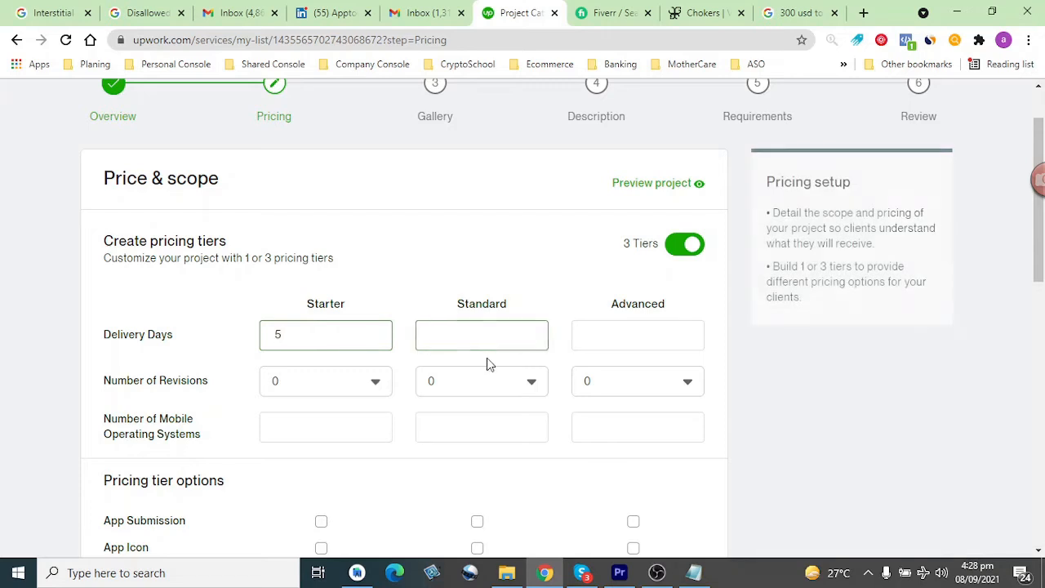
left_click(508, 338)
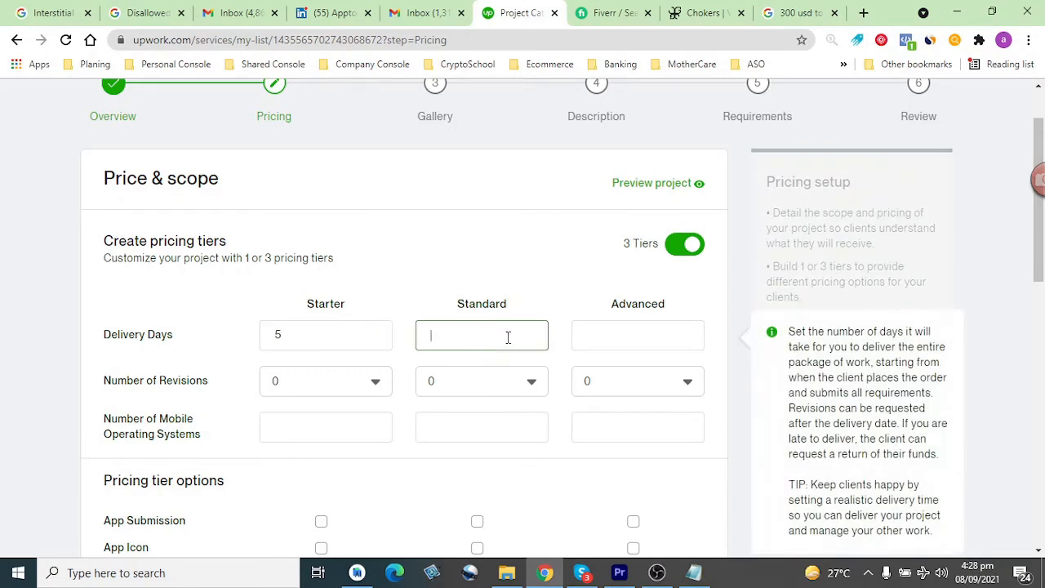
type("10")
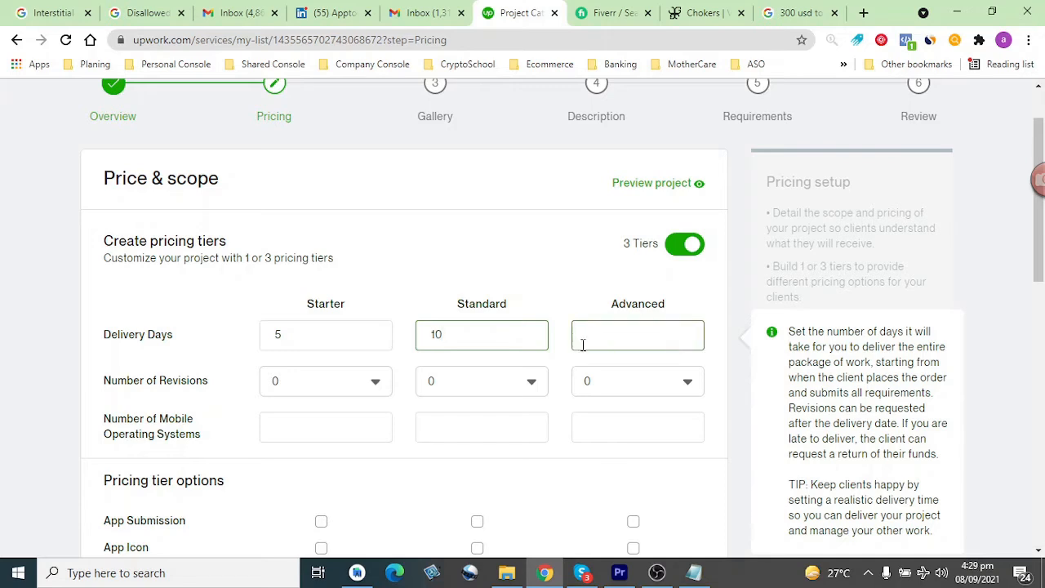
left_click(611, 343)
type("1")
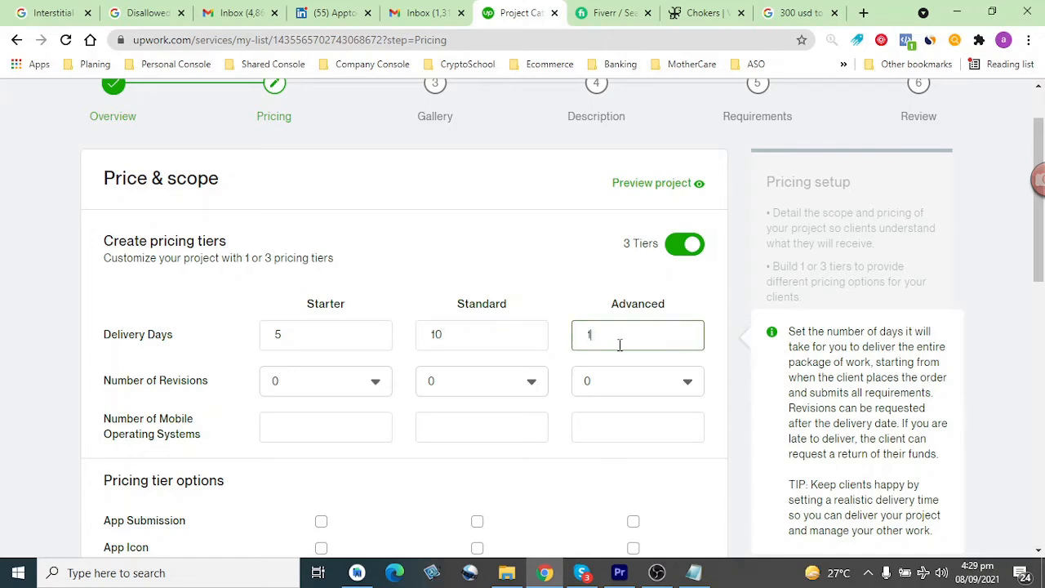
type("5")
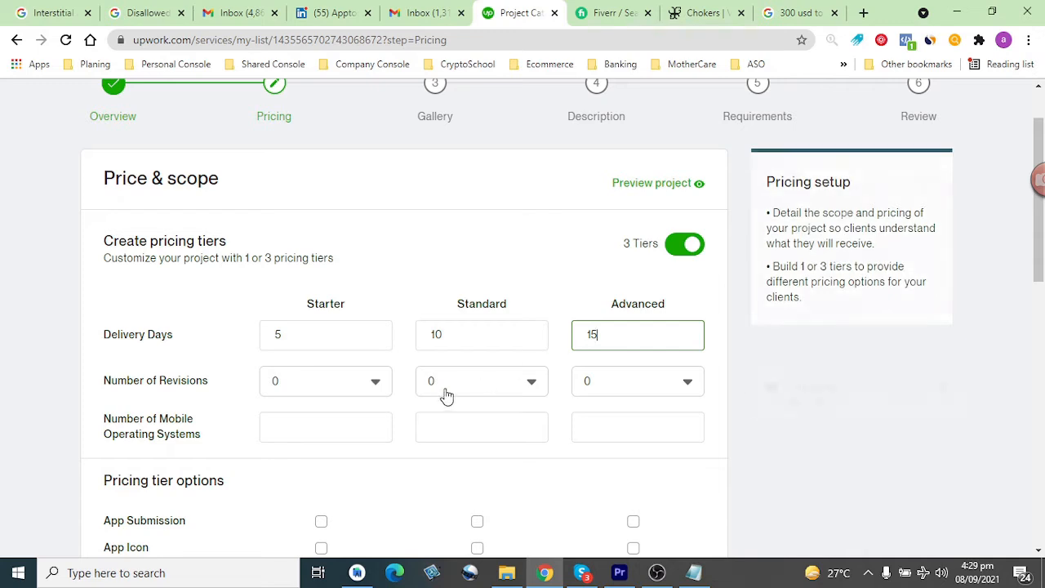
Step: Set the number of revisions to 3 for Starter, 6 for Standard and unlimited for Advanced
left_click(373, 393)
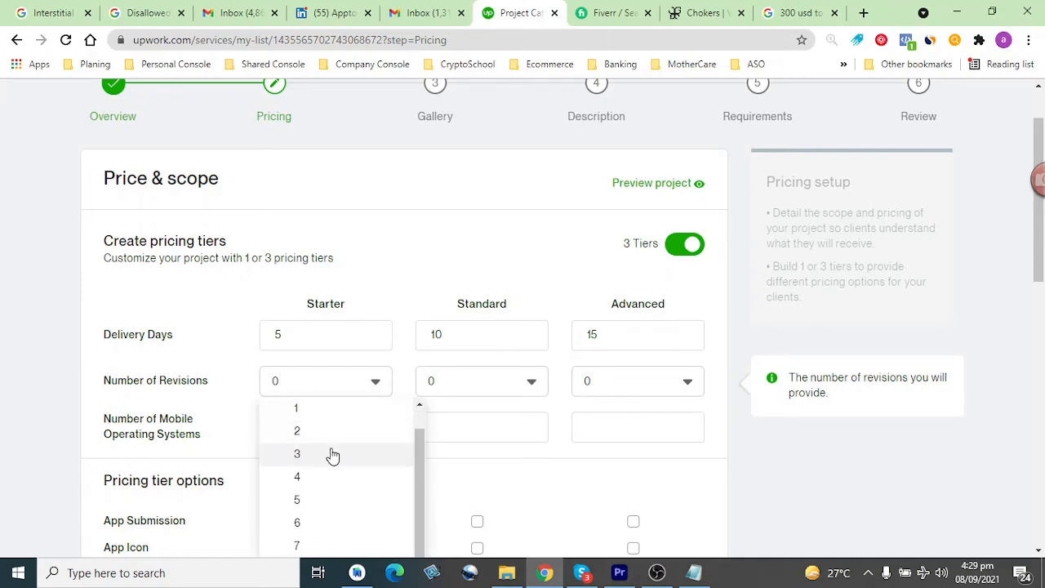
left_click(331, 455)
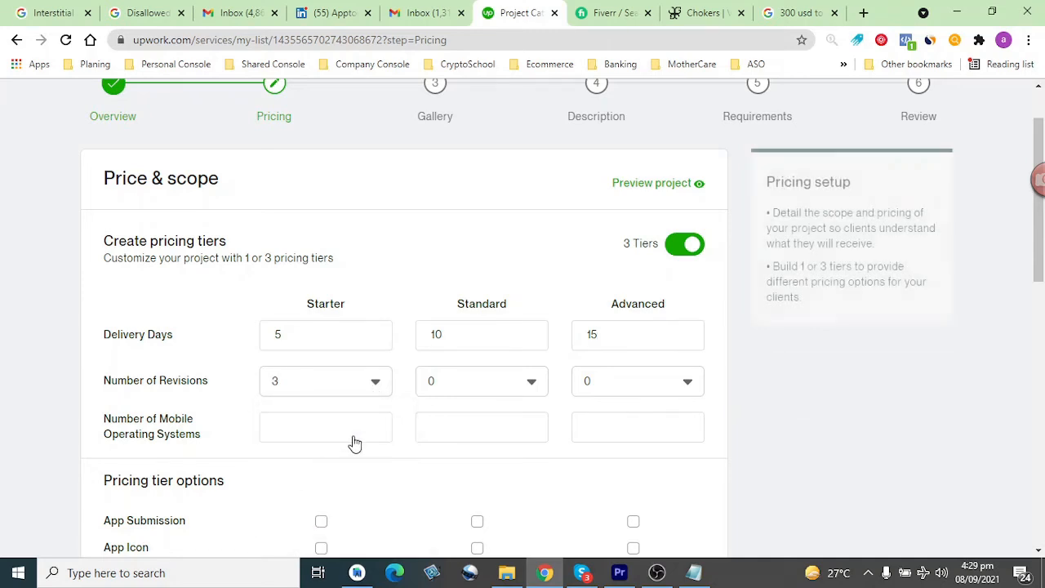
left_click(529, 398)
left_click(471, 524)
left_click(679, 387)
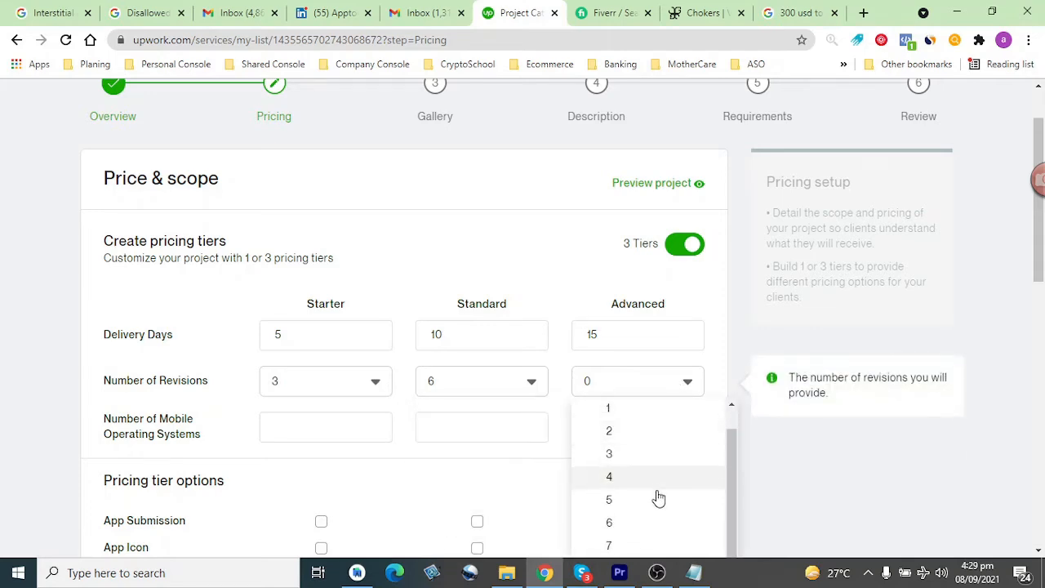
scroll(658, 473, "down", 3)
left_click(659, 386)
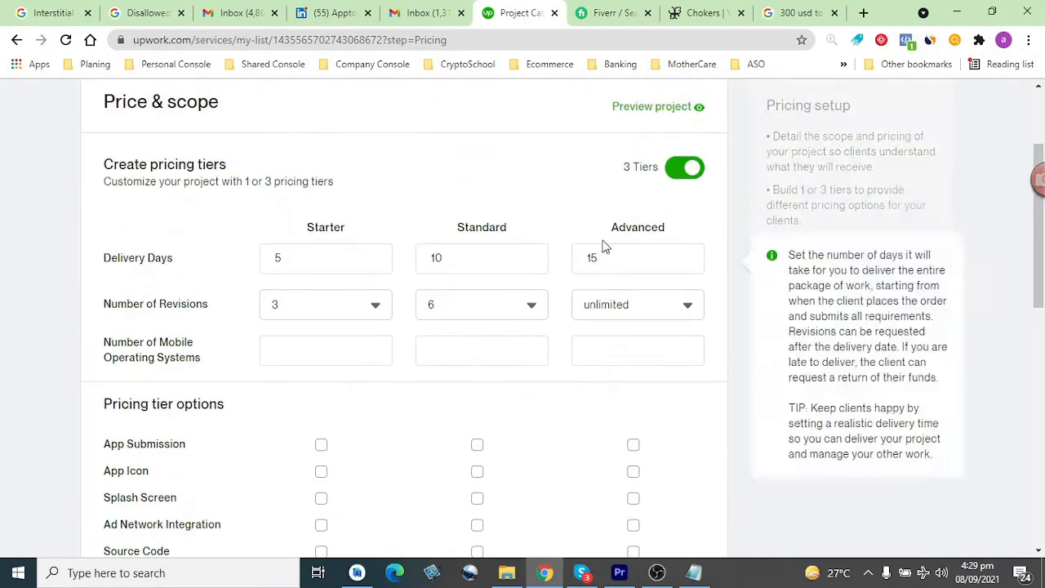
Step: Set the number of mobile operating systems to 1 for Starter, 2 for Standard and 2 for Advanced
left_click(335, 353)
type("1")
left_click(504, 347)
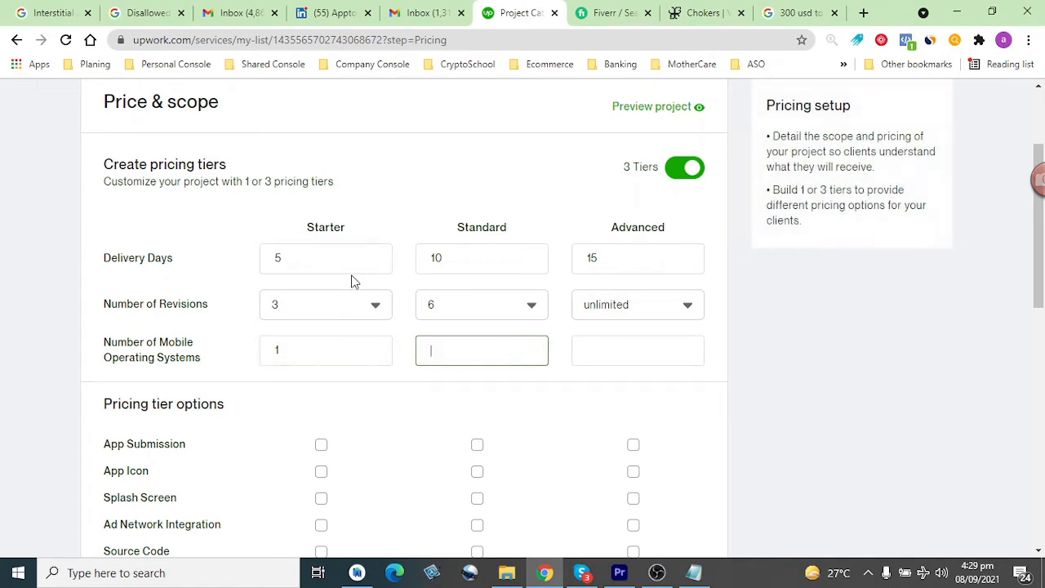
type("2")
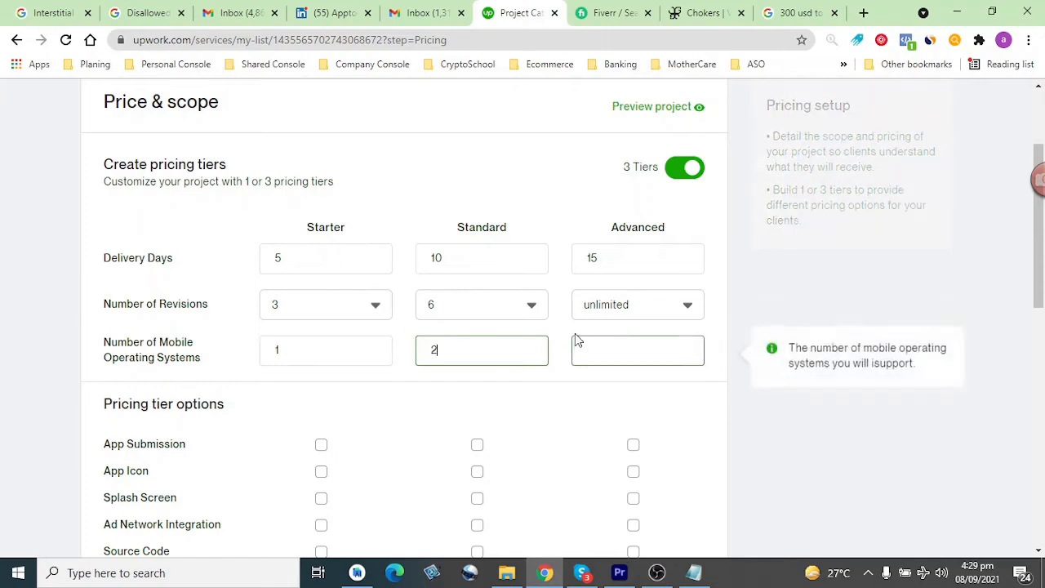
left_click(614, 357)
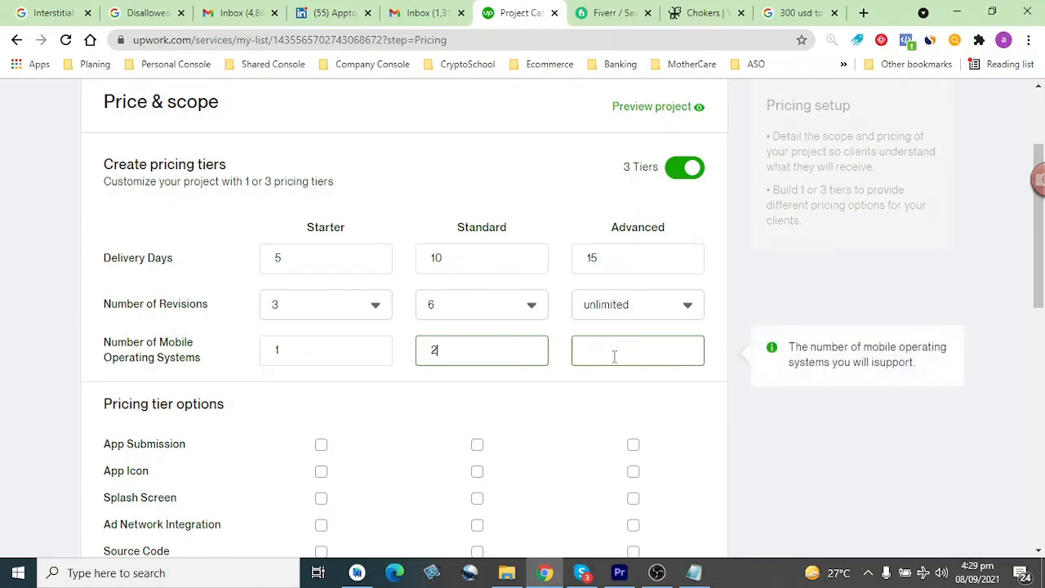
type("2")
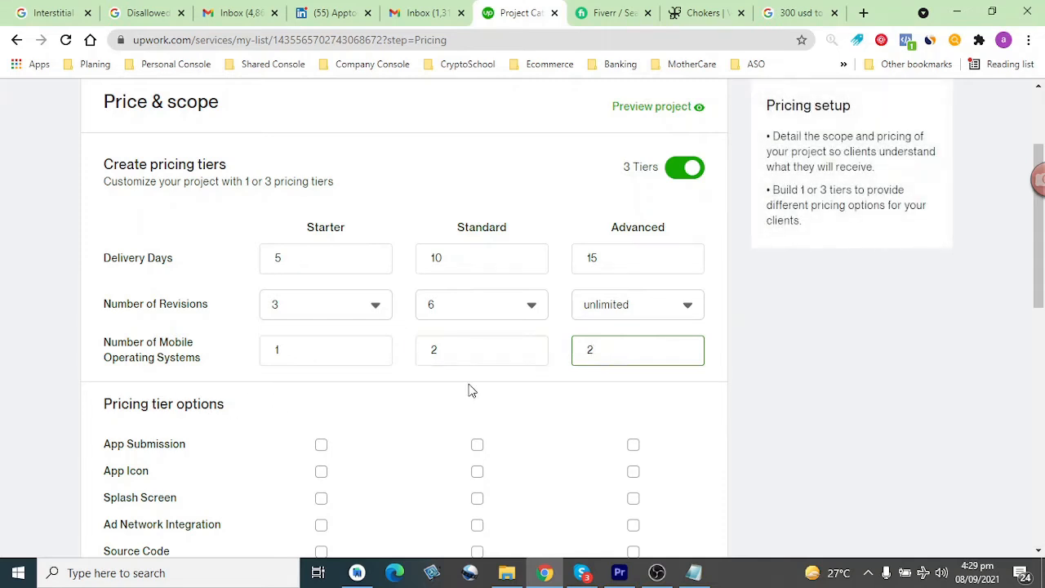
Step: Include App Submission, App Icon, Splash Screen and Source Code in the Starter tier
scroll(470, 390, "down", 2)
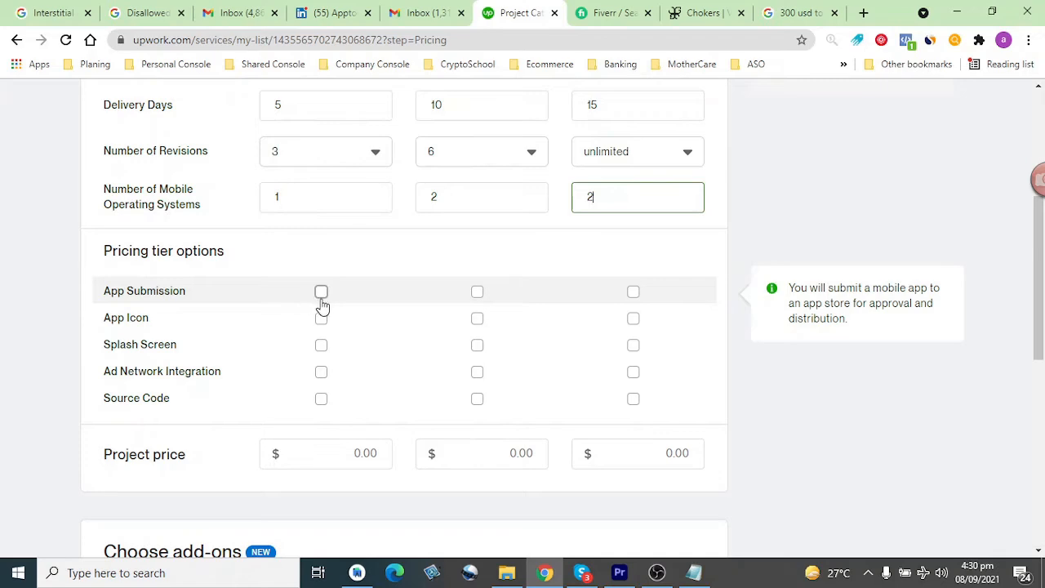
scroll(325, 301, "up", 3)
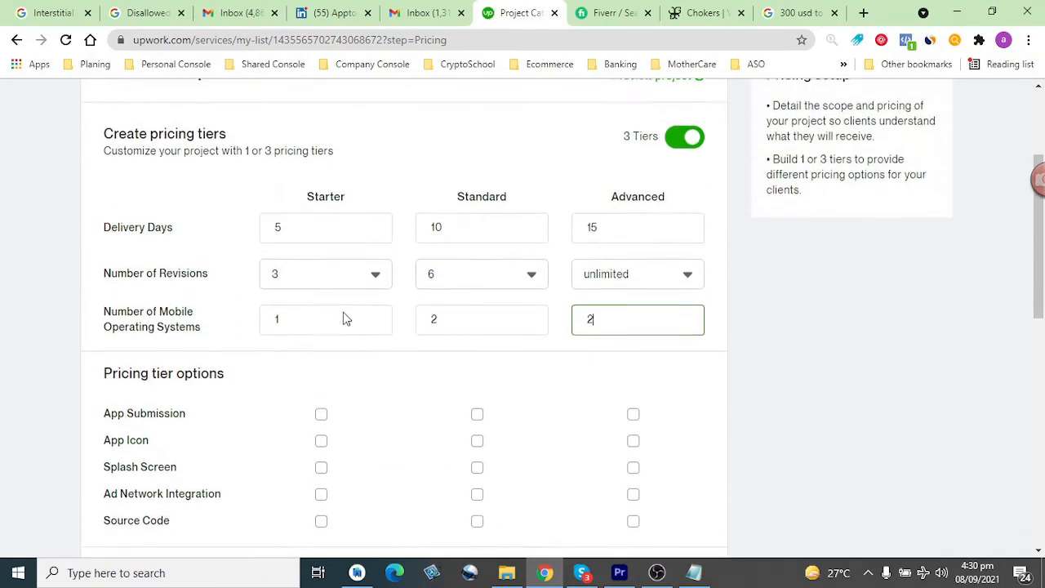
scroll(332, 441, "down", 1)
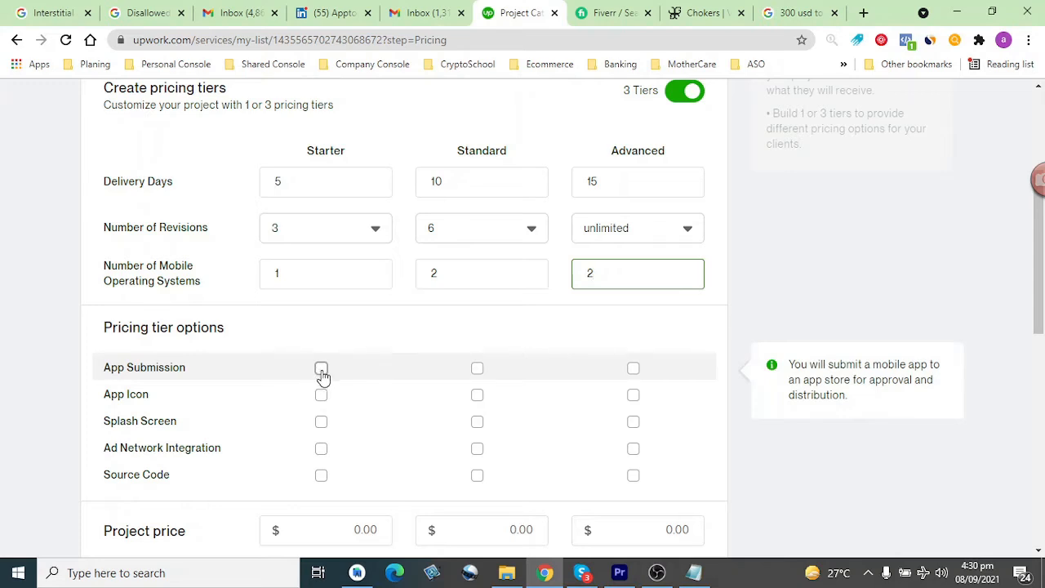
left_click(322, 372)
left_click(321, 397)
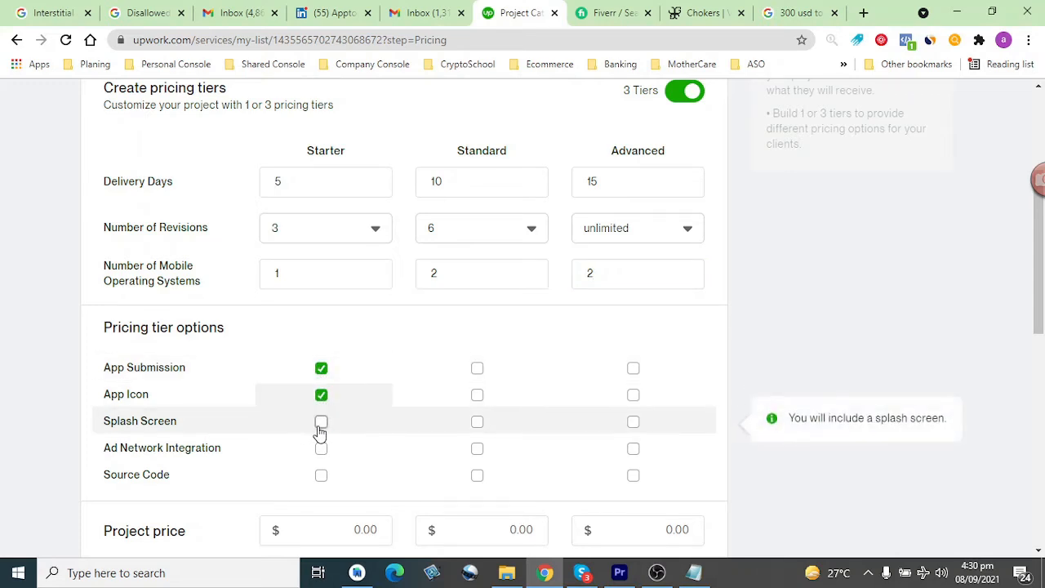
left_click(321, 424)
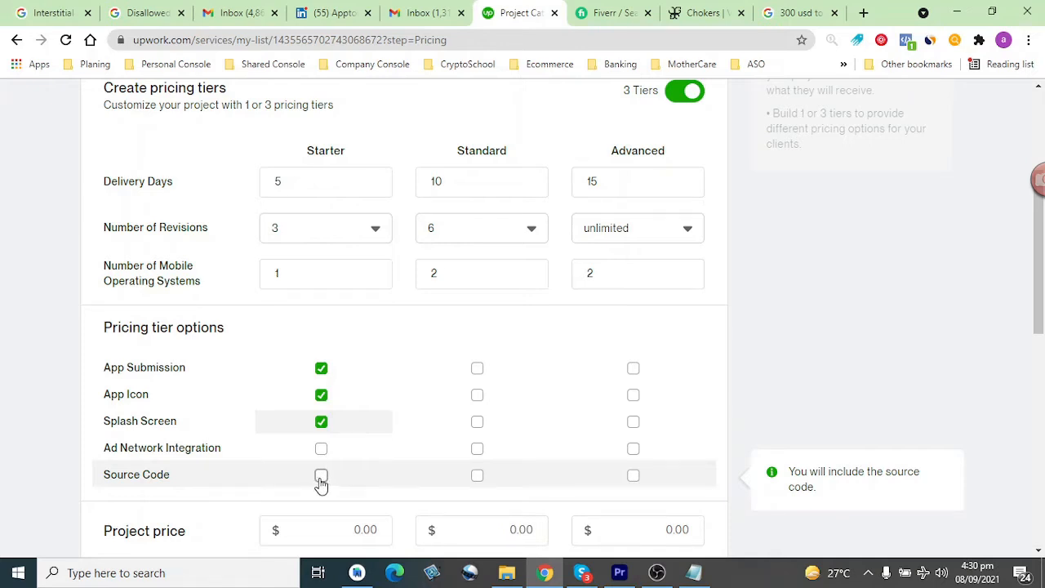
left_click(321, 482)
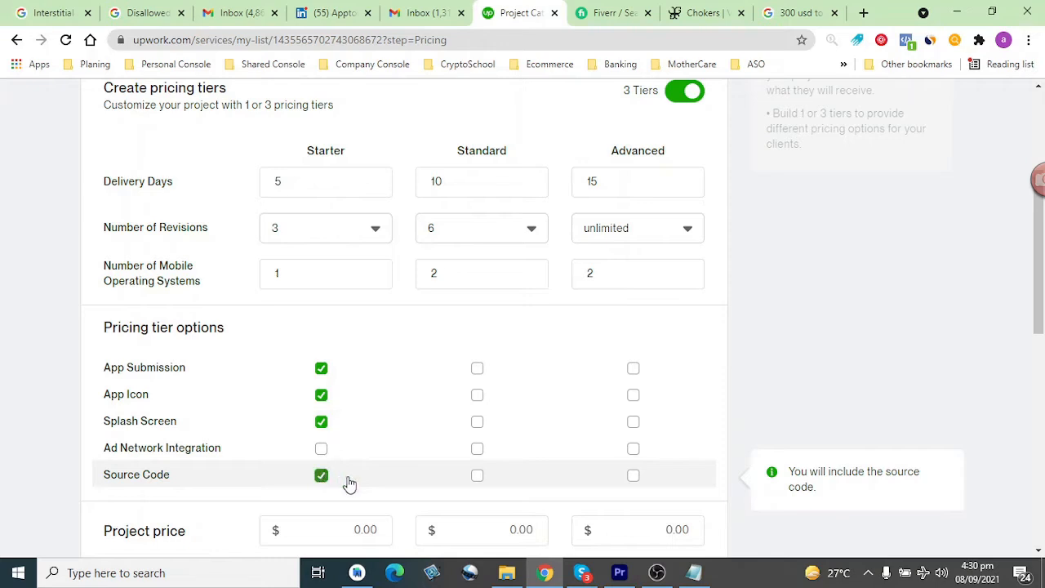
Step: Include App Submission, App Icon, Splash Screen, Ad Network Integration and Source Code in the Standard tier
left_click(477, 370)
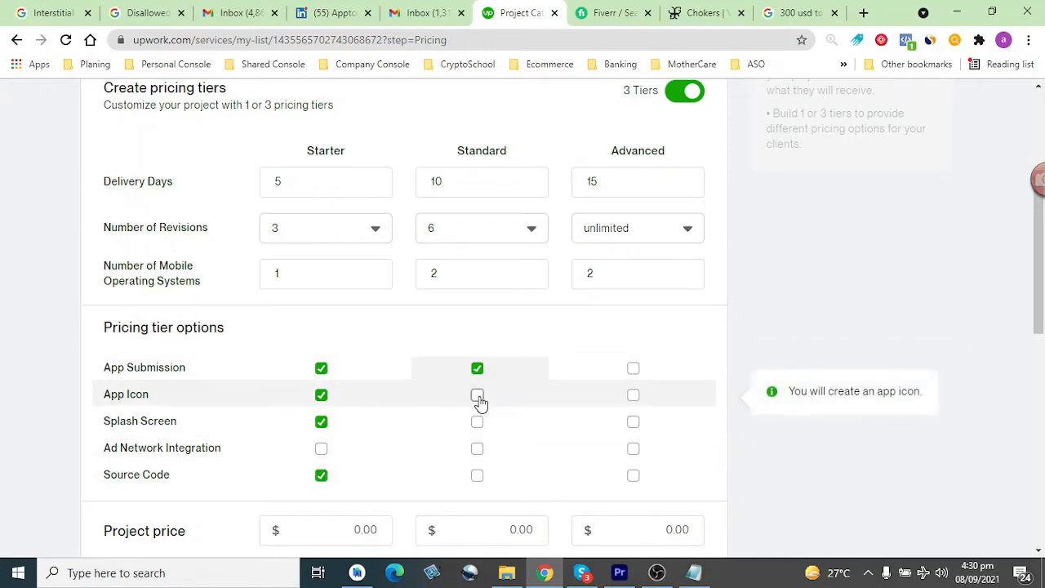
left_click(478, 396)
left_click(478, 422)
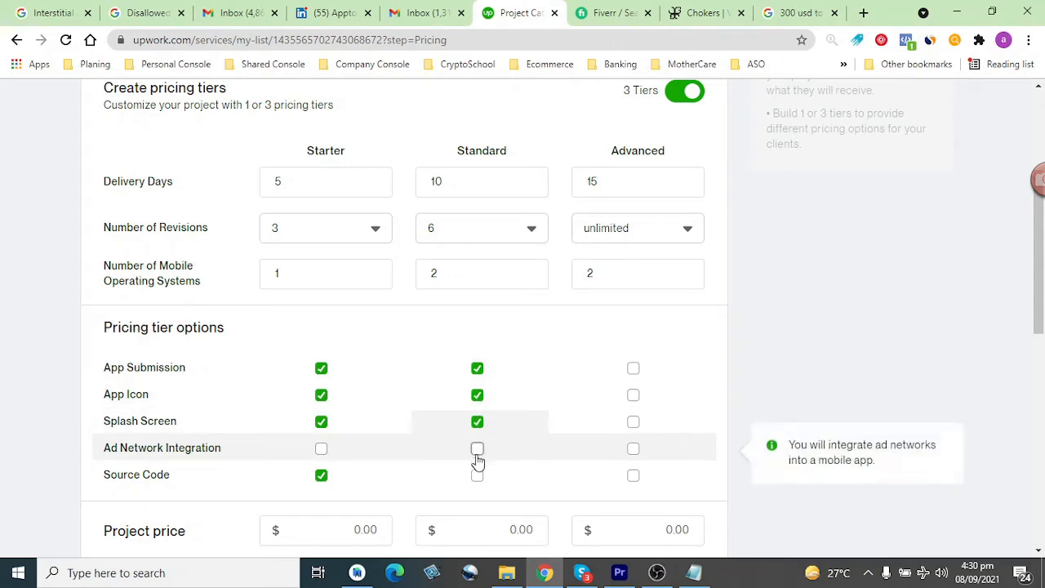
left_click(478, 452)
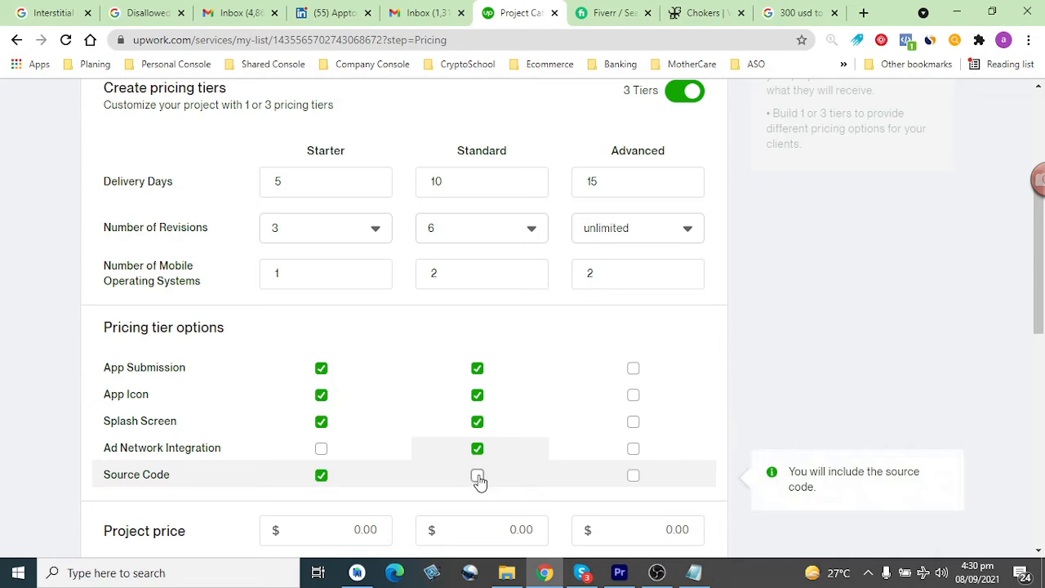
left_click(477, 475)
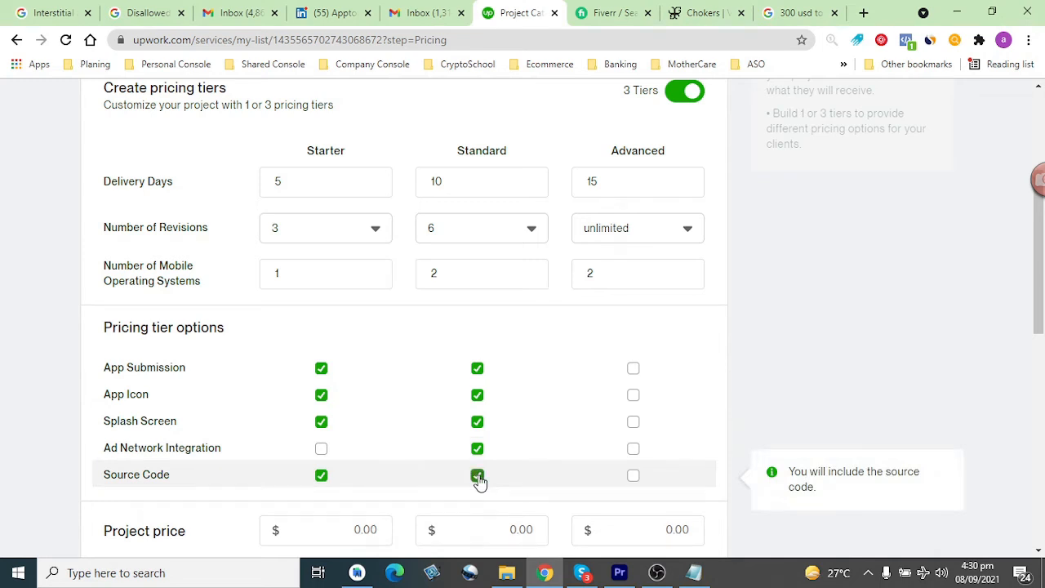
Step: Include App Submission, App Icon, Splash Screen, Ad Network Integration and Source Code in the Advanced tier
left_click(633, 368)
left_click(633, 396)
left_click(634, 422)
left_click(633, 450)
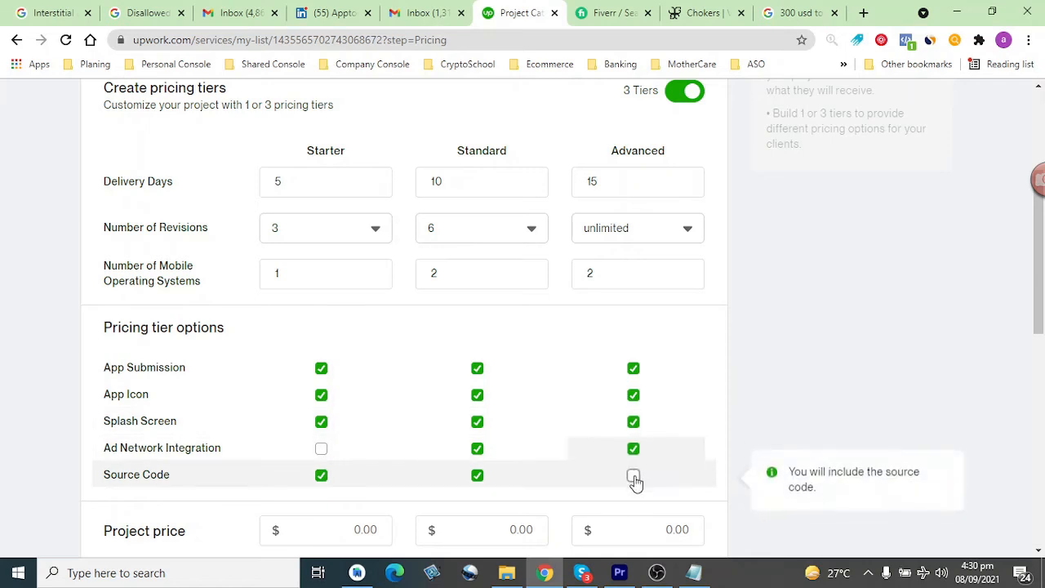
left_click(633, 476)
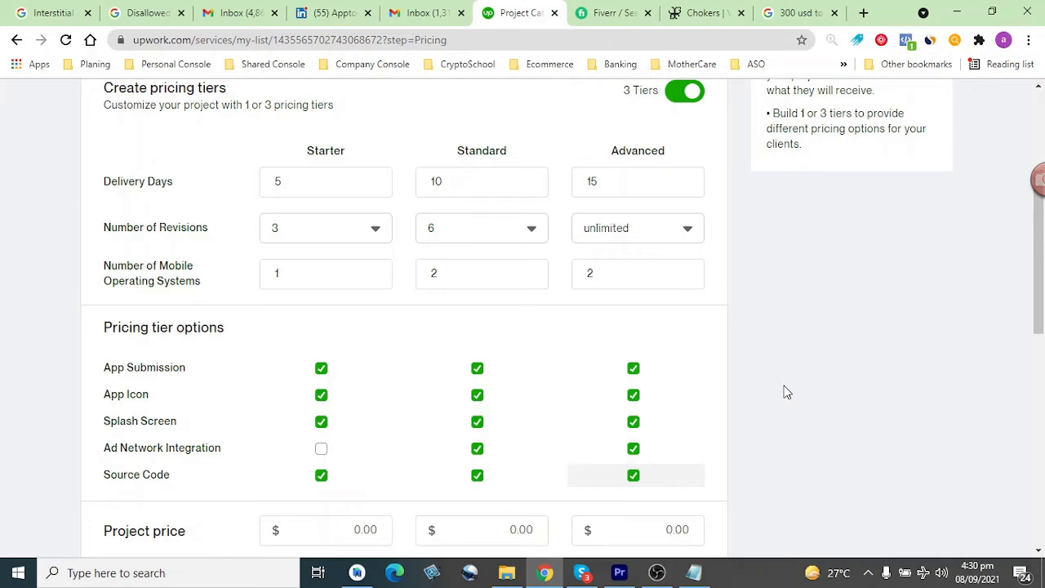
Step: Set the project price to $500 for Starter, $1000 for Standard and $2000 for Advanced
scroll(785, 393, "down", 2)
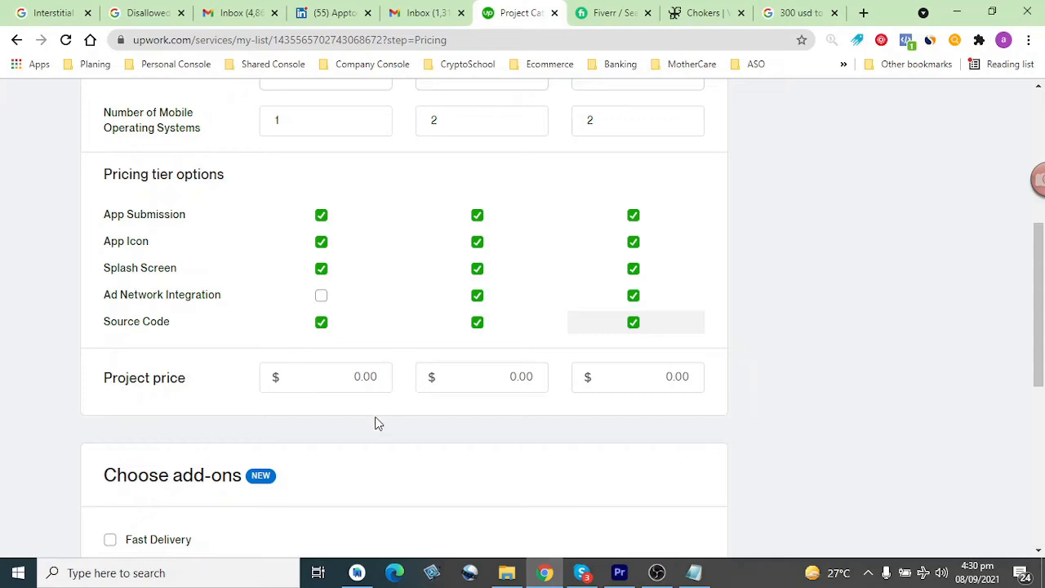
left_click(357, 376)
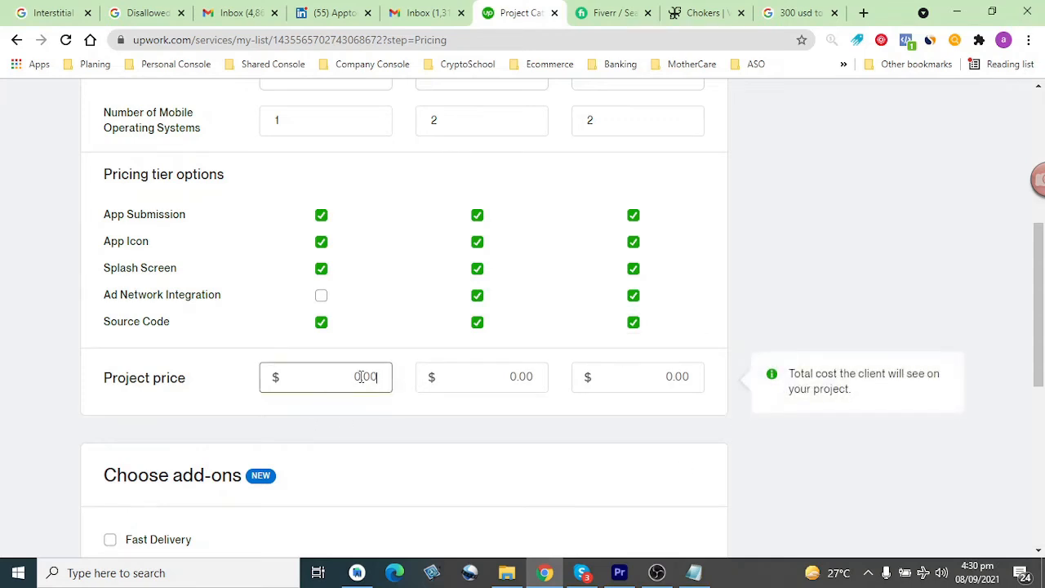
type("500")
left_click(514, 377)
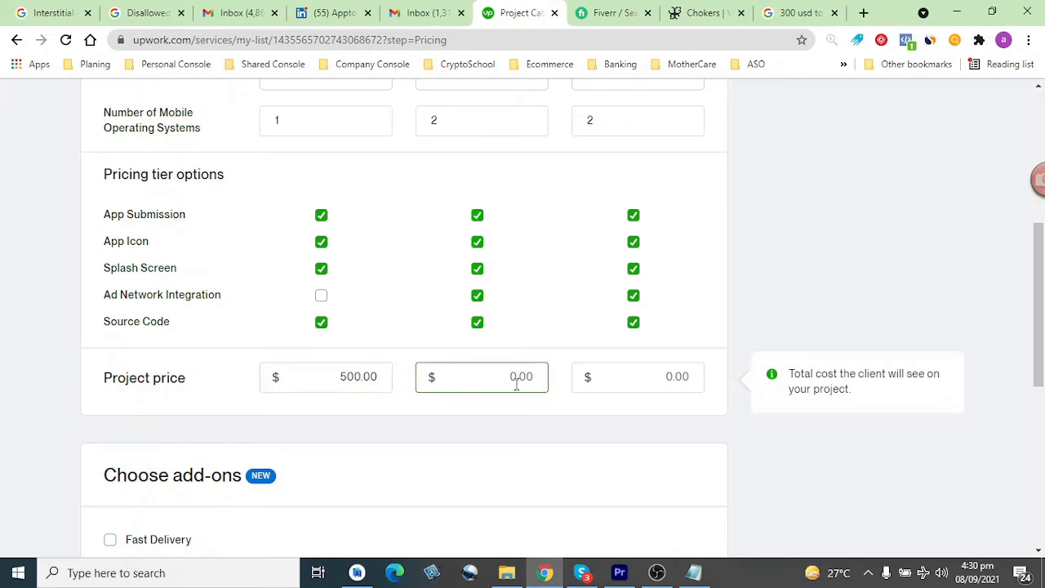
type("1000")
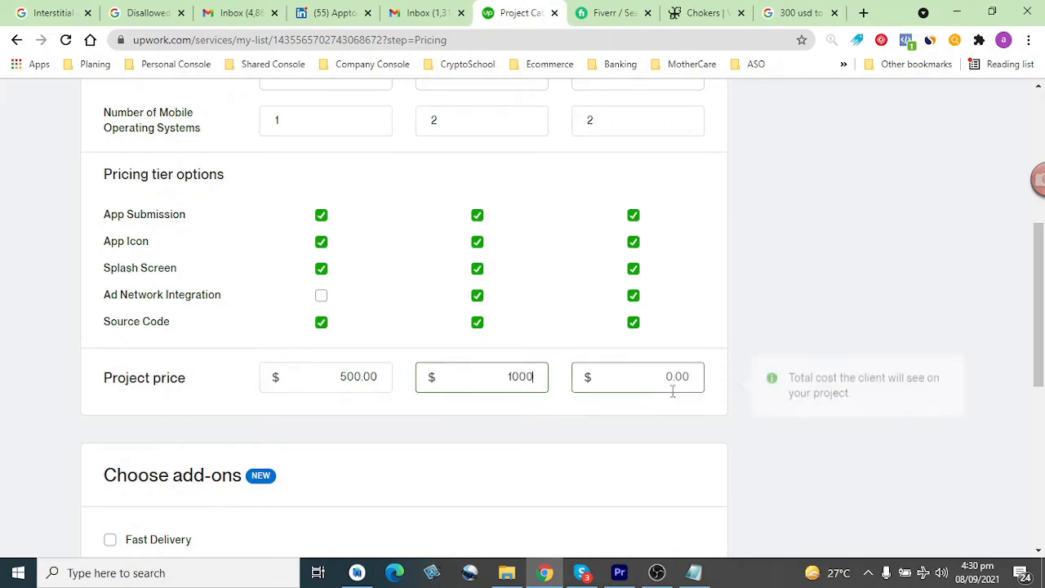
left_click(679, 378)
type("2000")
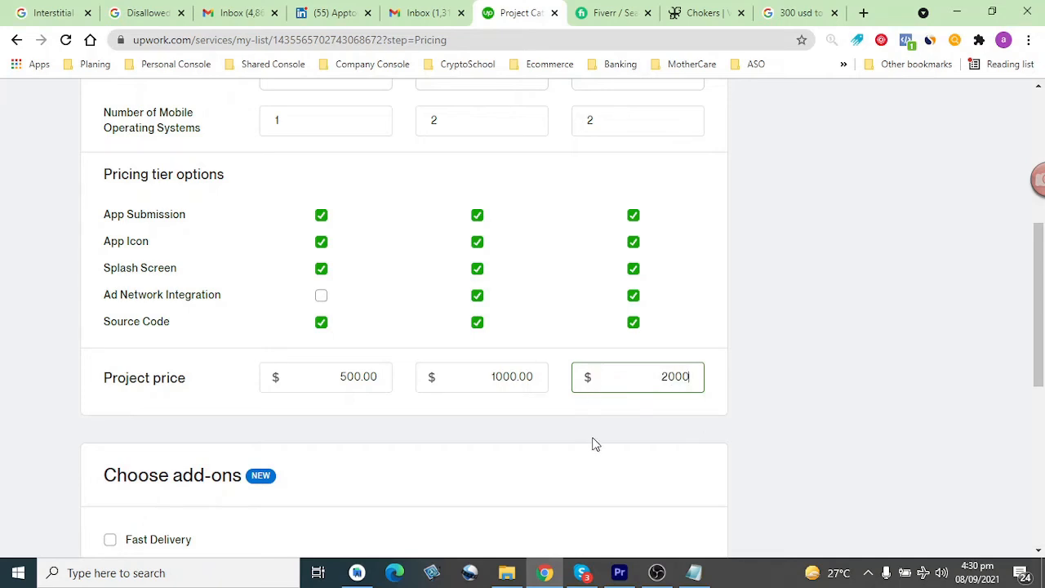
scroll(455, 415, "down", 1)
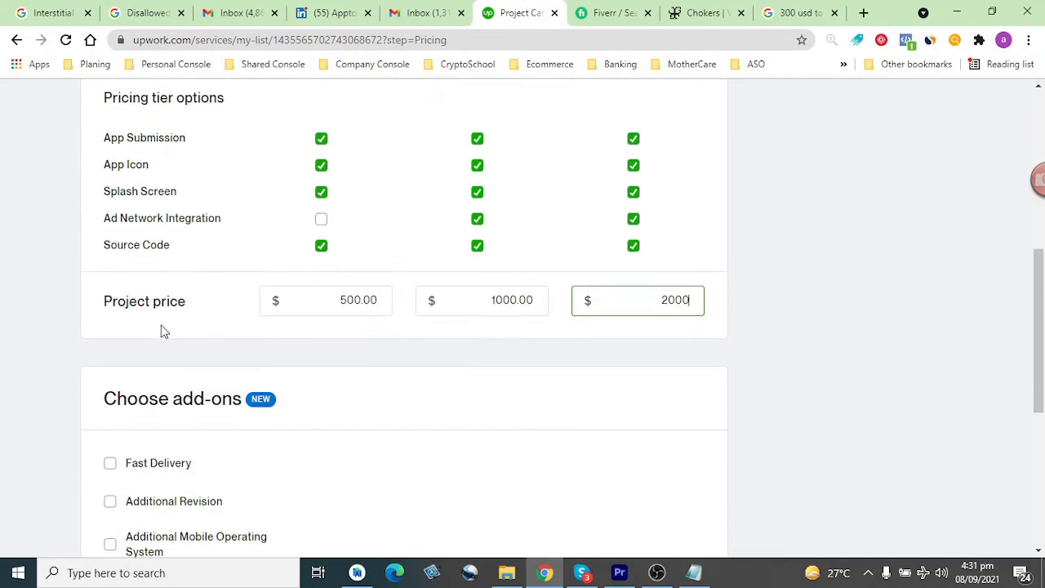
scroll(275, 343, "down", 2)
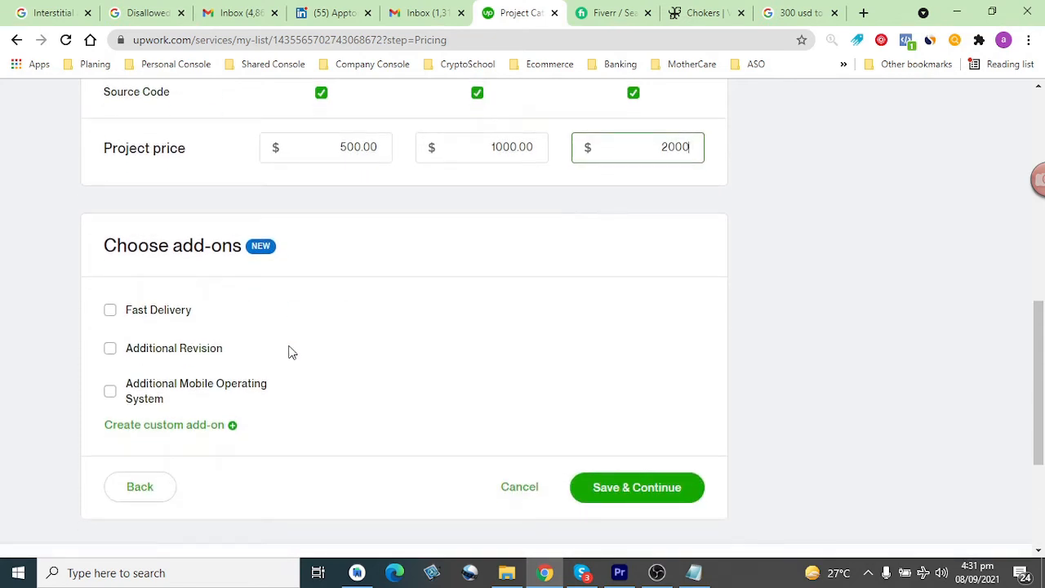
left_click(112, 321)
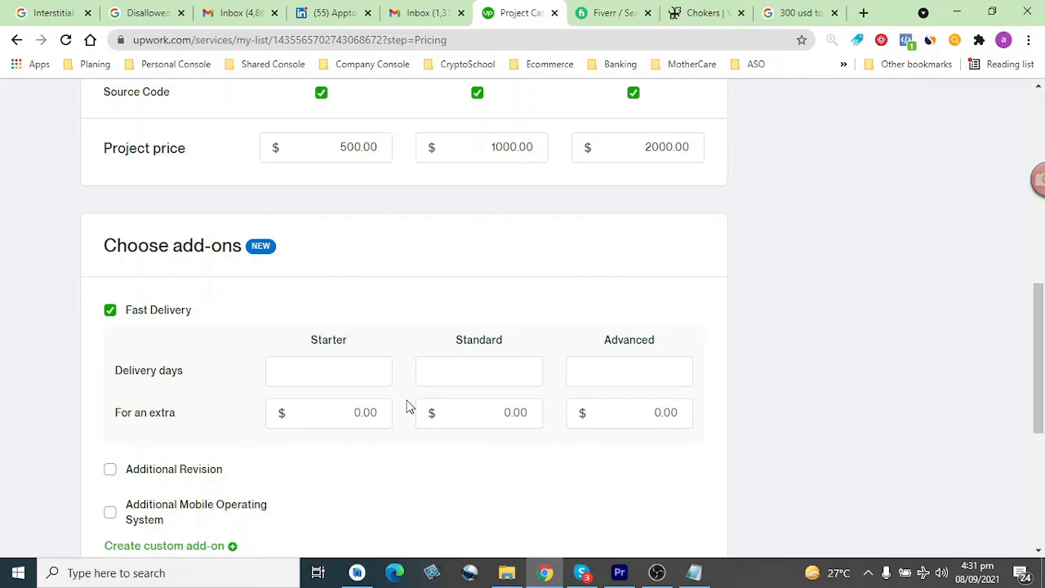
left_click(112, 313)
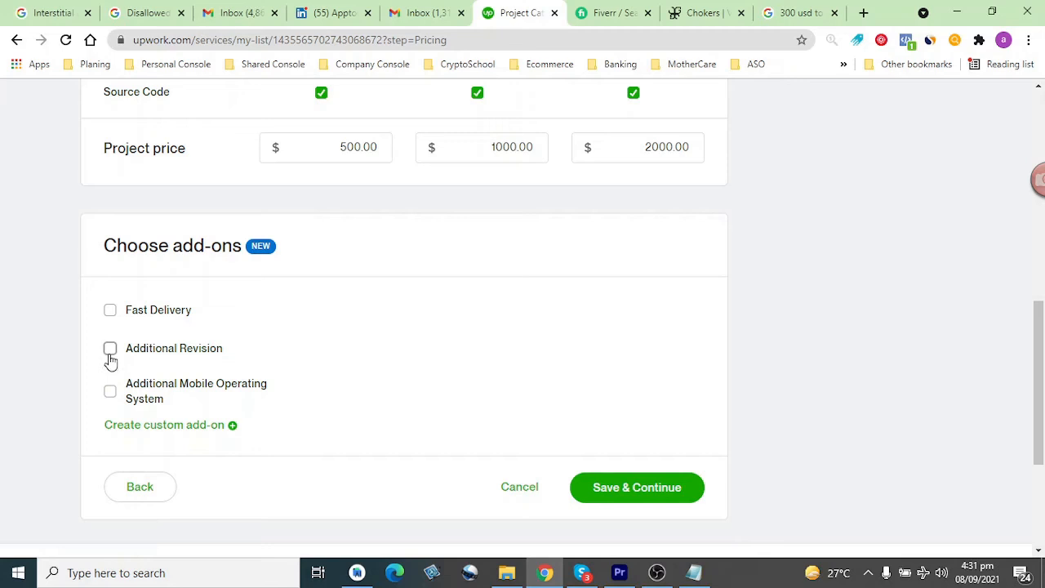
Step: Offer the Additional Revision add-on for an extra $30
left_click(110, 351)
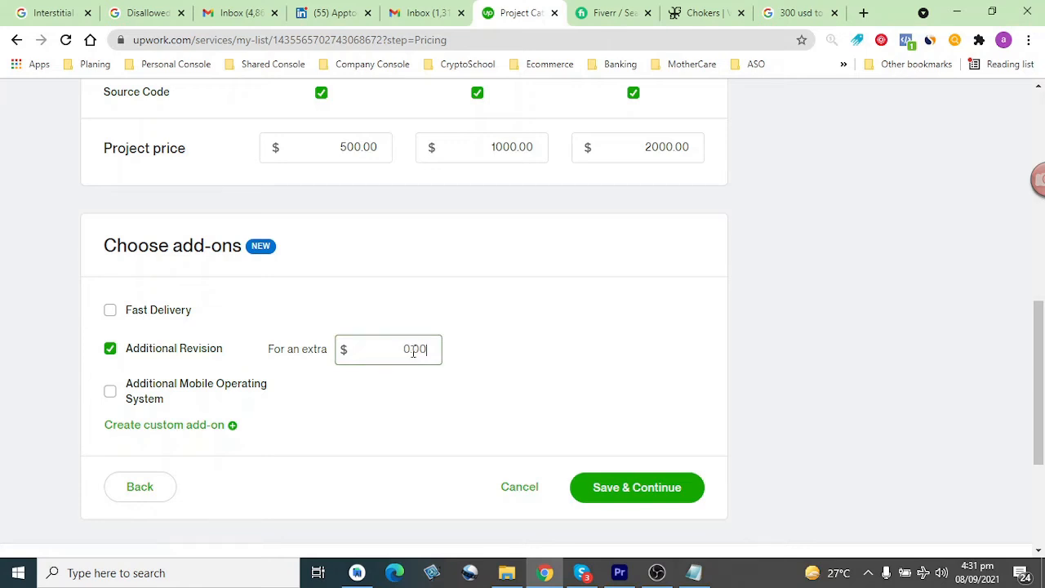
left_click(400, 351)
type("30")
left_click(535, 378)
scroll(533, 392, "down", 1)
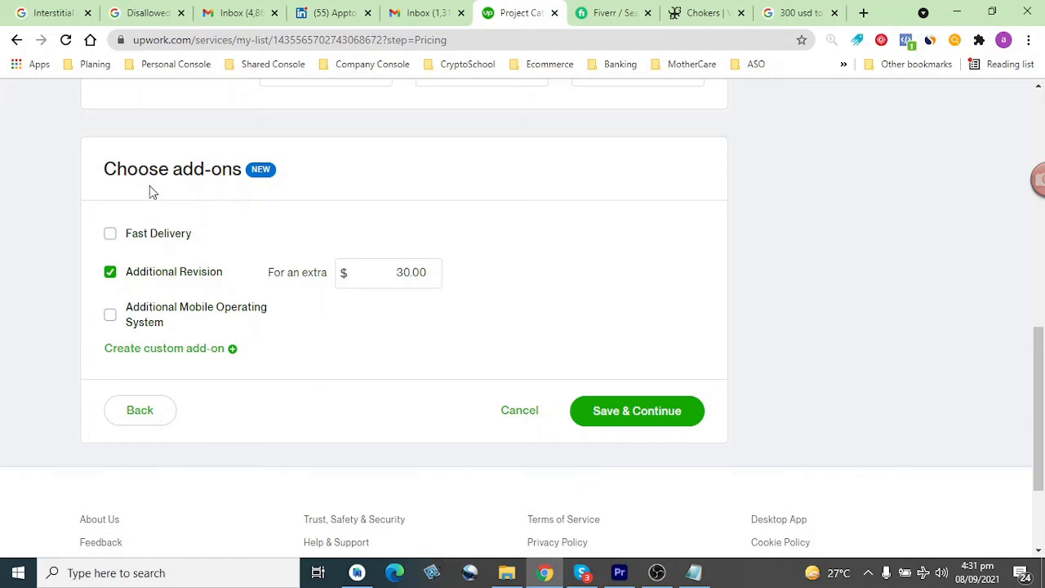
left_click(197, 352)
scroll(241, 380, "down", 2)
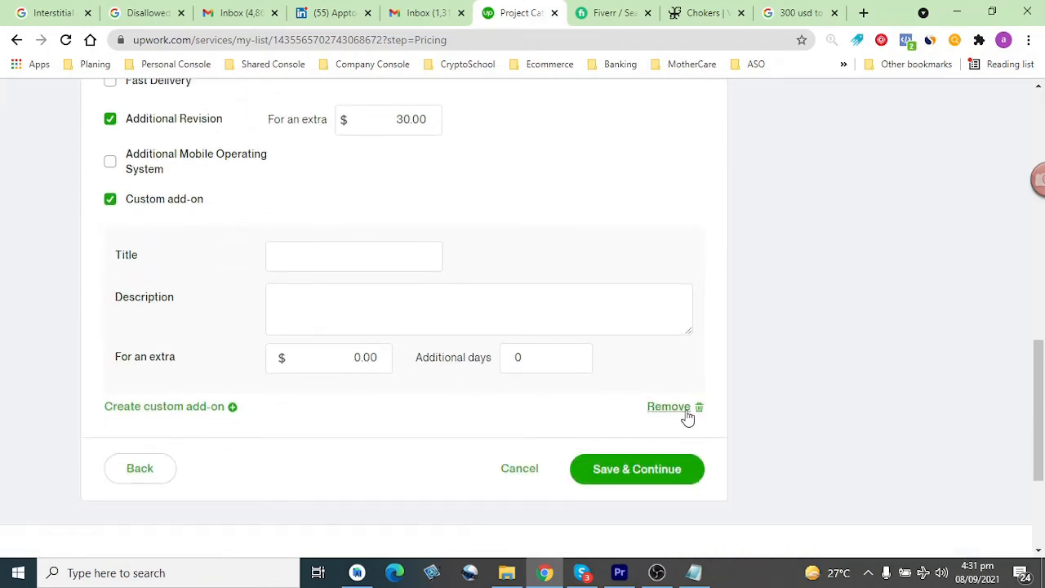
left_click(686, 417)
scroll(523, 362, "up", 2)
Step: Save the pricing and add-ons and continue to the Gallery stage
scroll(523, 351, "up", 4)
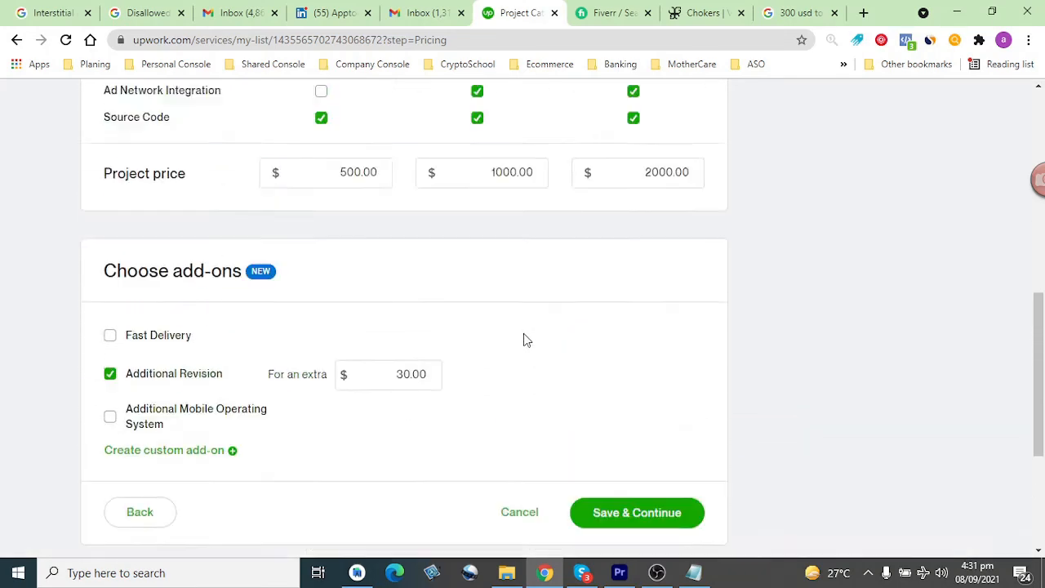
scroll(523, 341, "down", 5)
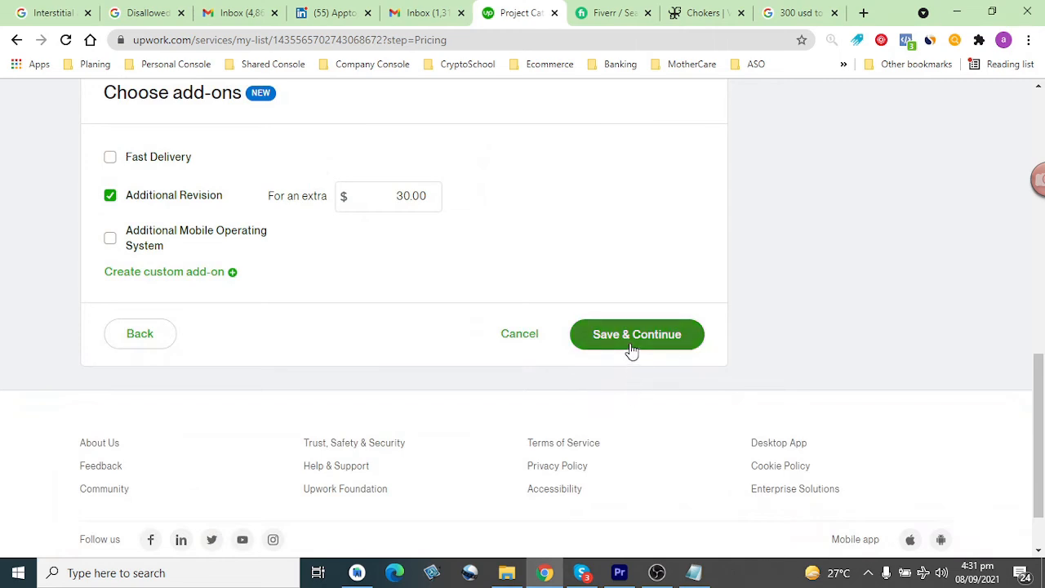
left_click(632, 350)
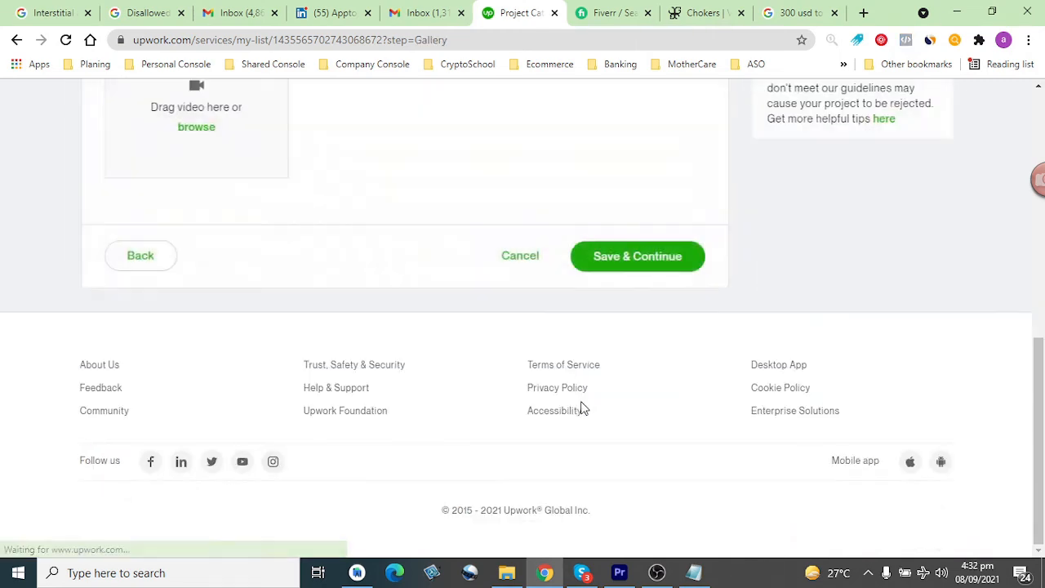
Step: Upload Upwork Catalog Image.png from the nested Upwork Catalog Image folders in Downloads as a project image and save it
scroll(584, 409, "up", 4)
scroll(584, 409, "up", 3)
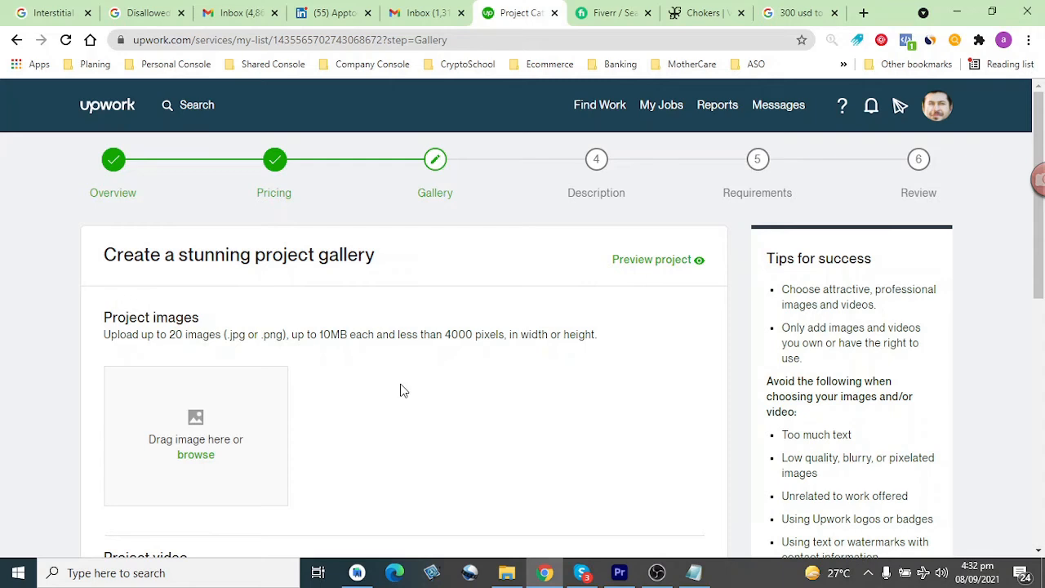
scroll(400, 391, "down", 2)
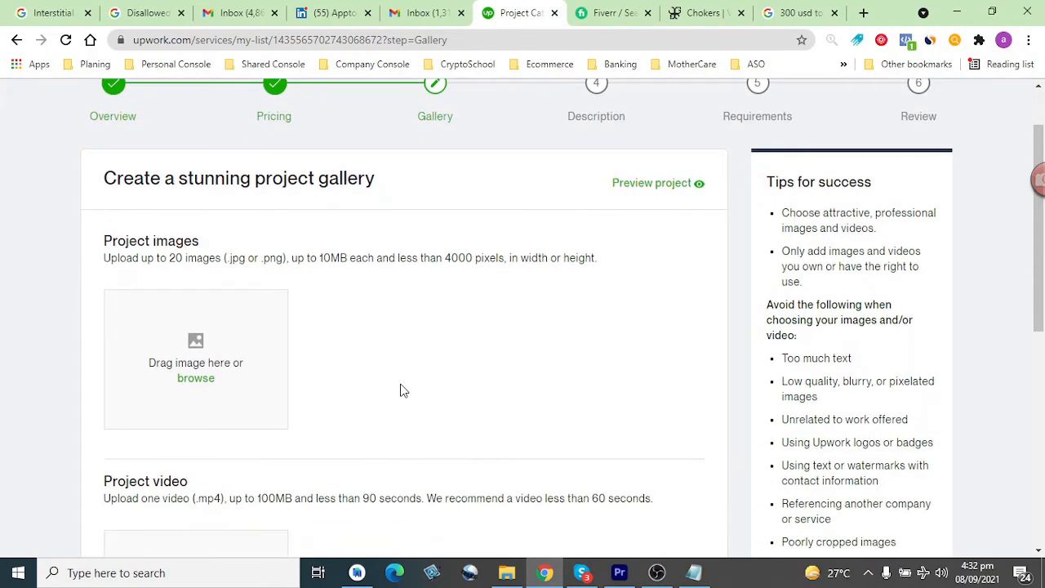
left_click(208, 380)
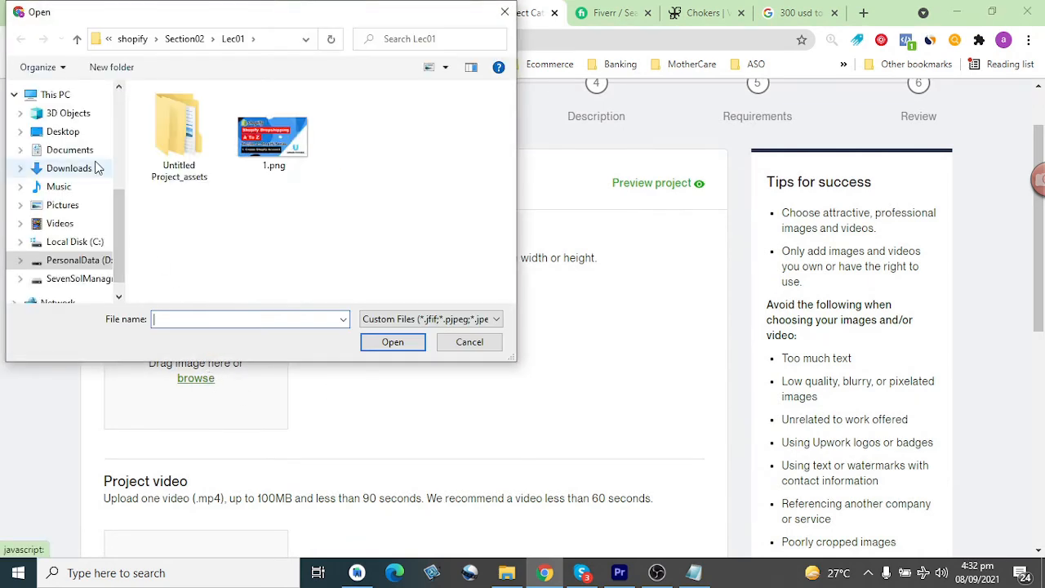
left_click(85, 168)
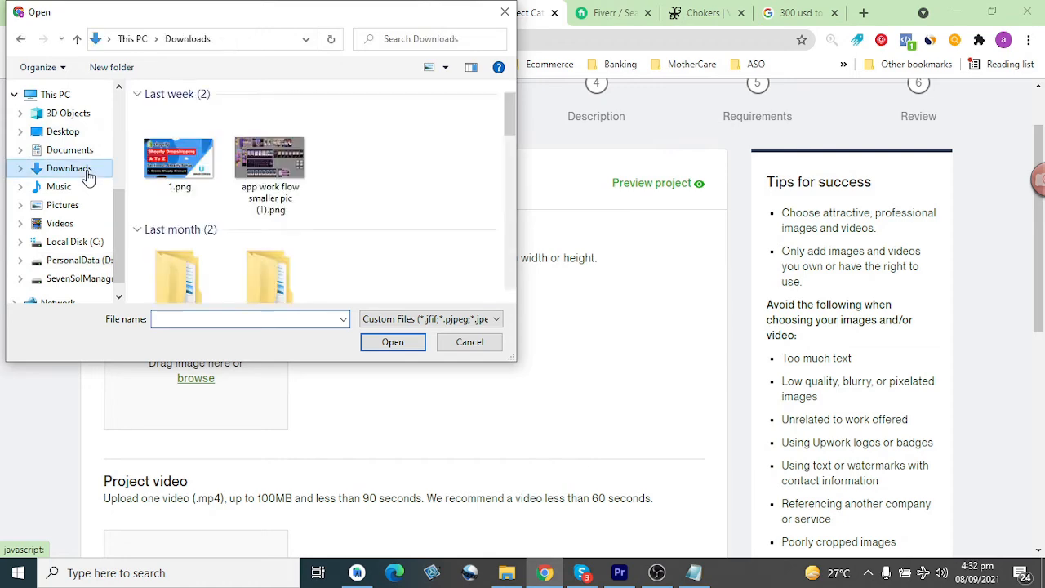
double_click(198, 173)
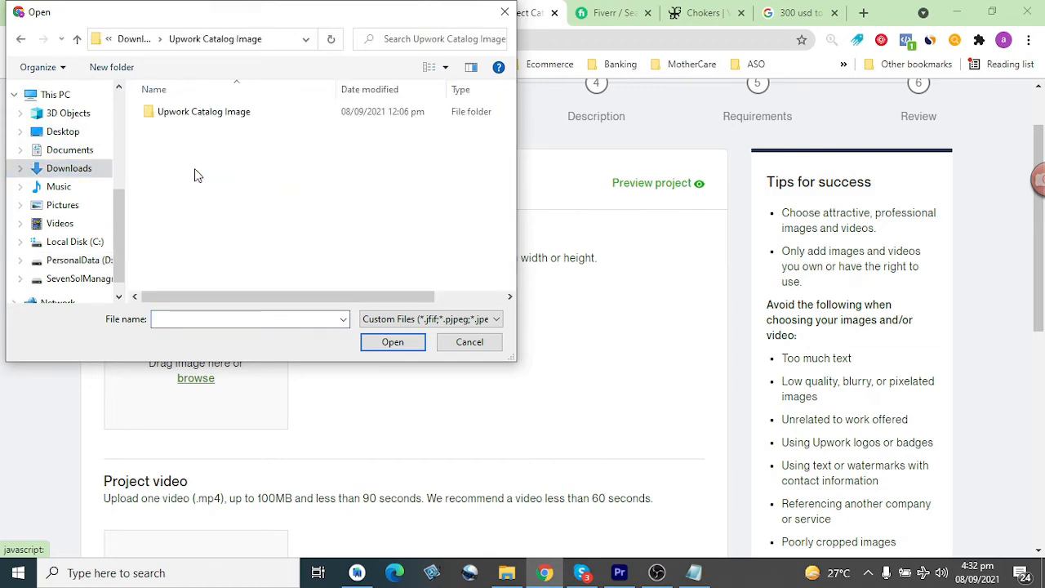
double_click(219, 119)
left_click(180, 131)
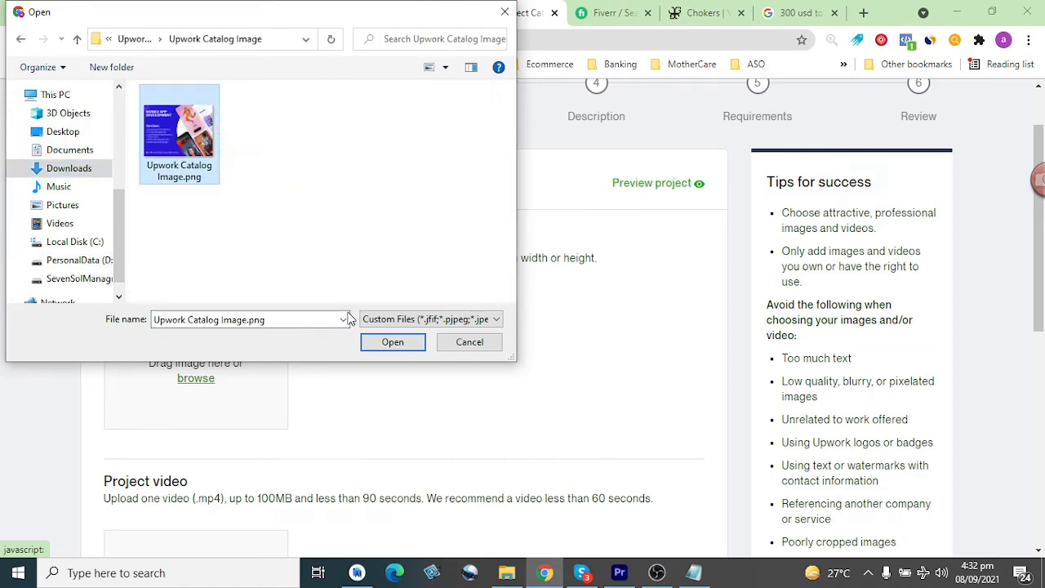
left_click(393, 342)
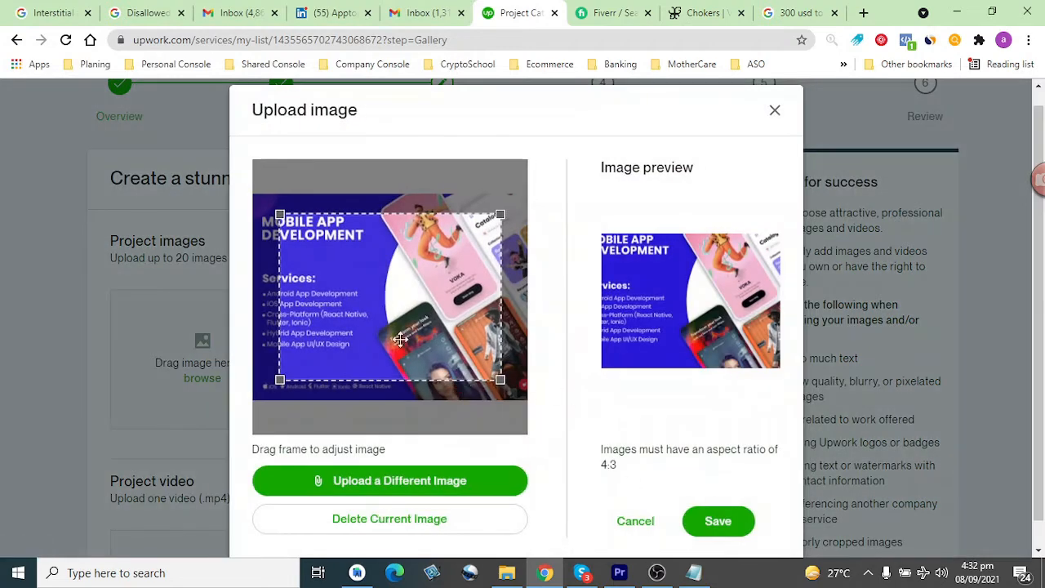
left_click(706, 523)
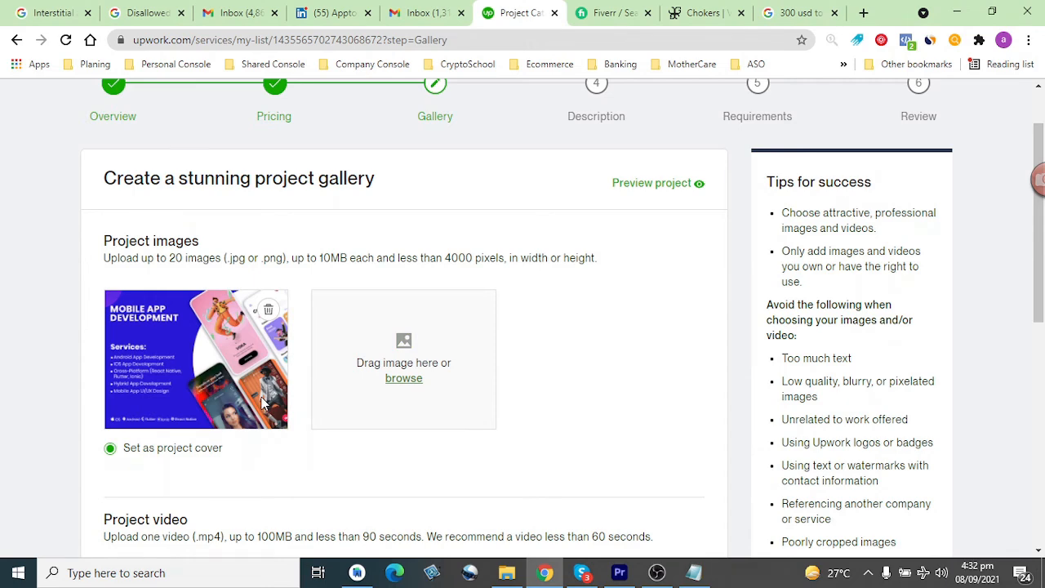
Step: Save the gallery without a project video and continue to the Description stage
scroll(262, 402, "down", 7)
scroll(585, 519, "up", 4)
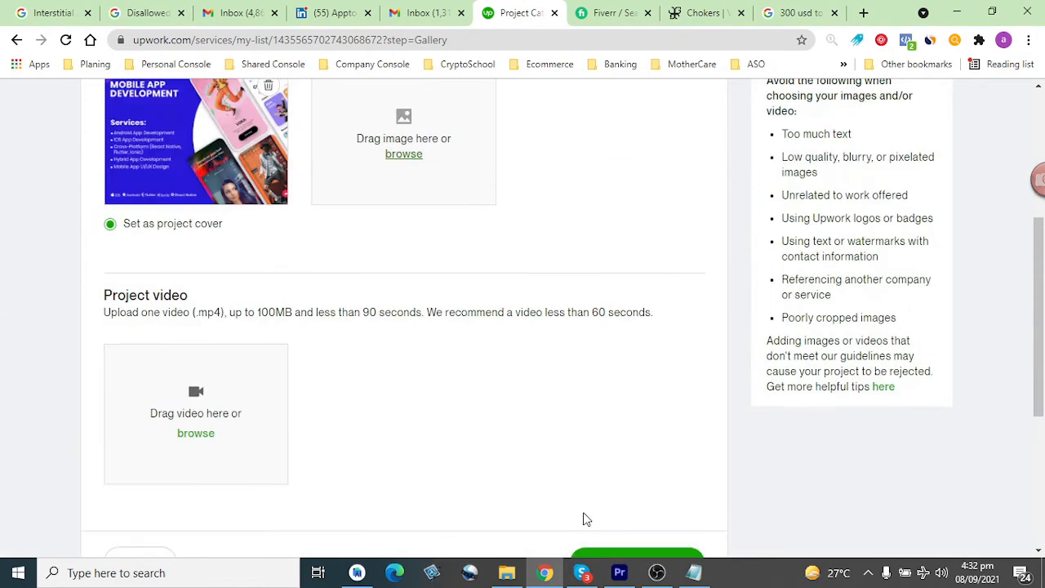
scroll(584, 520, "down", 2)
left_click(640, 425)
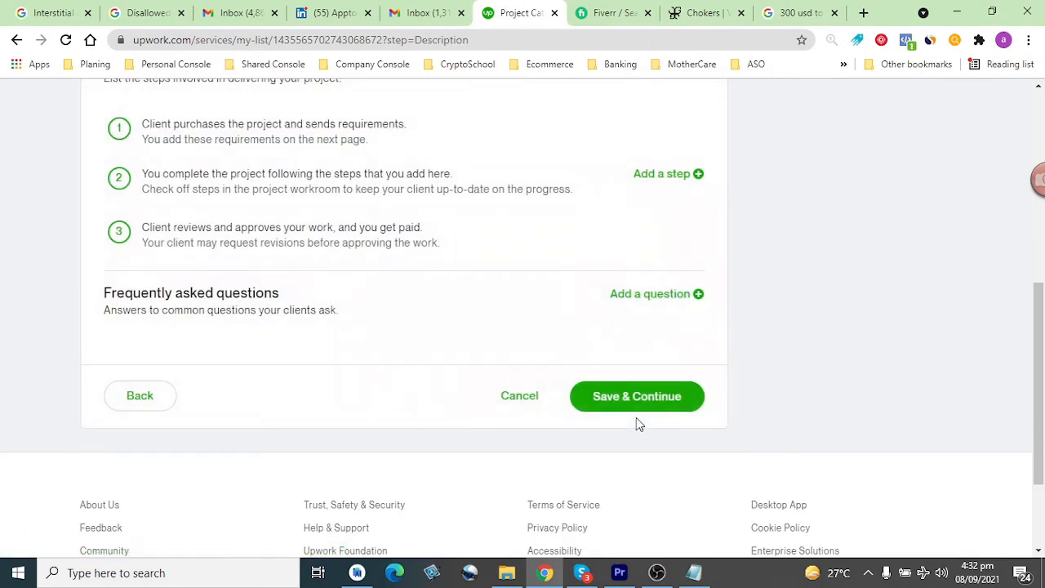
Step: Copy the prepared text in Notepad, from "I carry 6+ years of experience" through the closing signature, and paste it into the Project summary
scroll(517, 411, "up", 5)
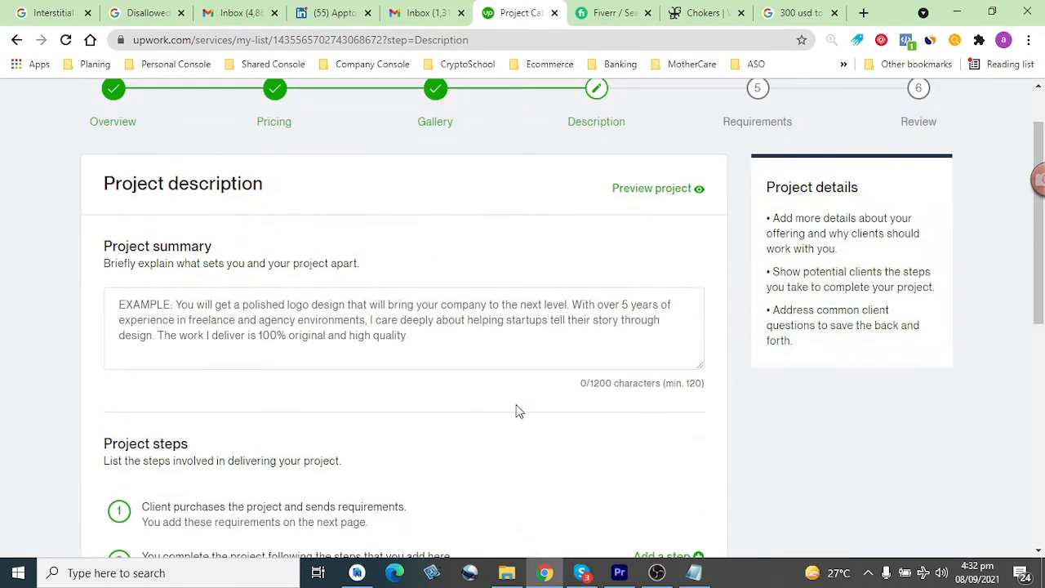
left_click(450, 326)
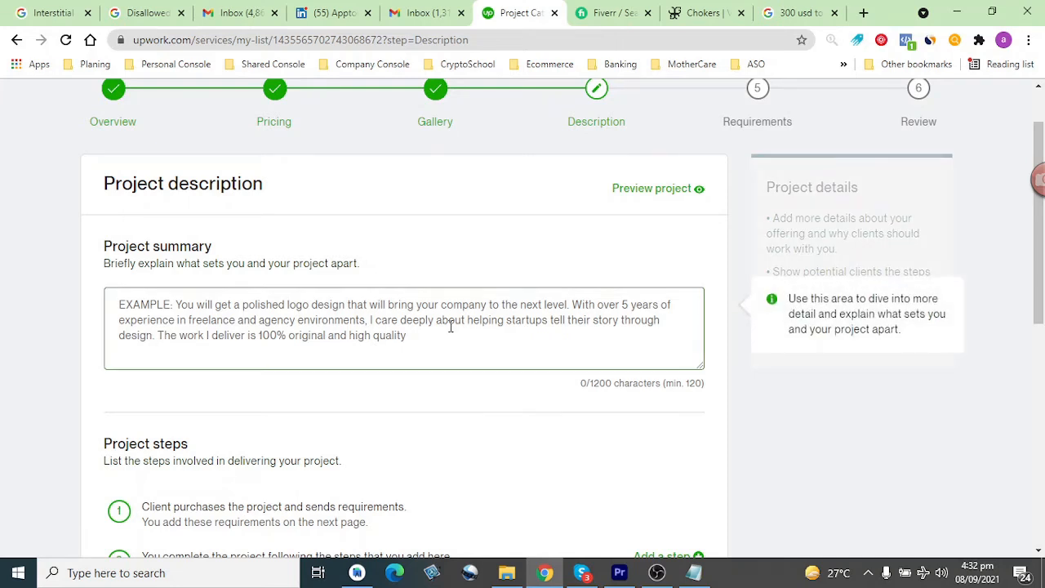
left_click(431, 332)
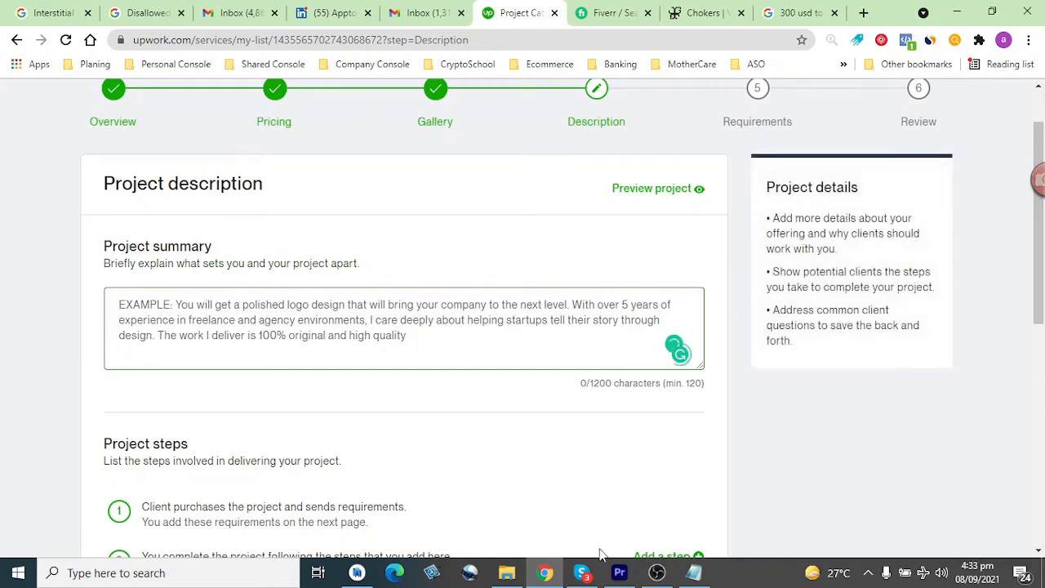
left_click(695, 573)
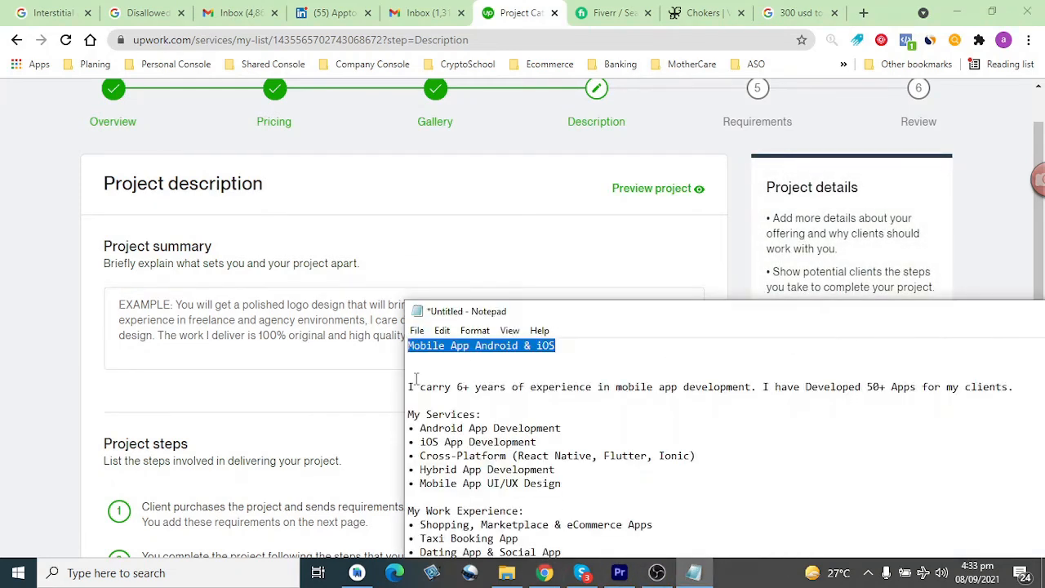
left_click_drag(409, 387, 758, 511)
key("ctrl+c")
left_click_drag(752, 311, 666, 111)
scroll(488, 387, "down", 7)
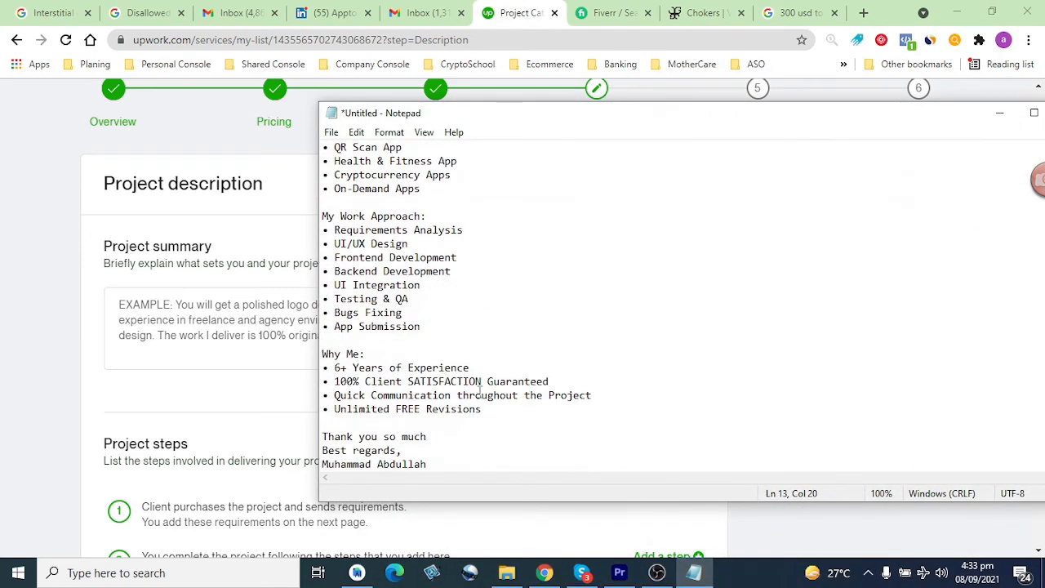
left_click_drag(460, 466, 275, 189)
left_click(207, 321)
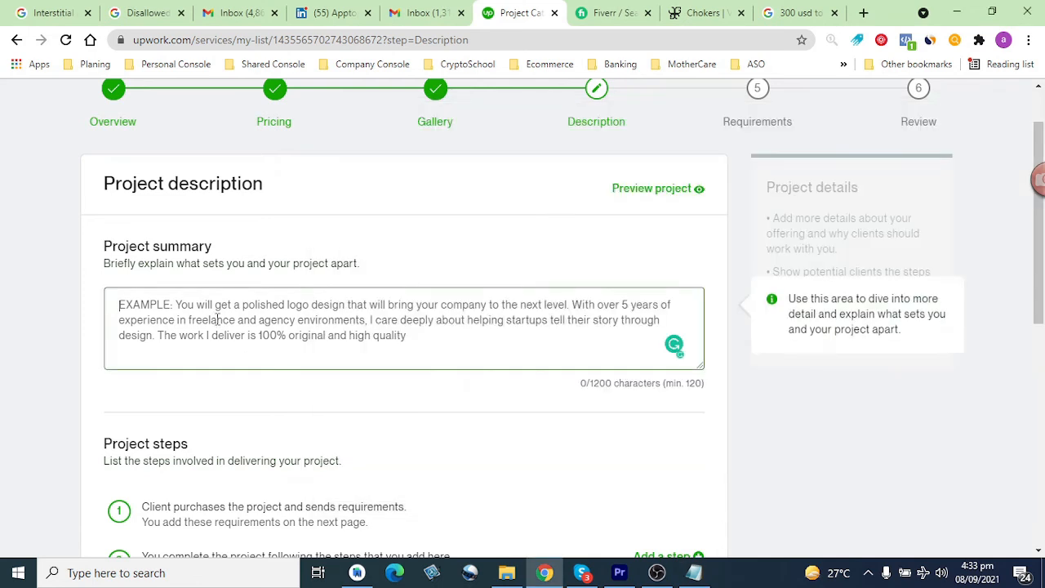
key("ctrl+v")
Step: Review the pasted project summary from its opening line through the services, work approach and closing signature
scroll(367, 360, "up", 4)
scroll(368, 361, "up", 2)
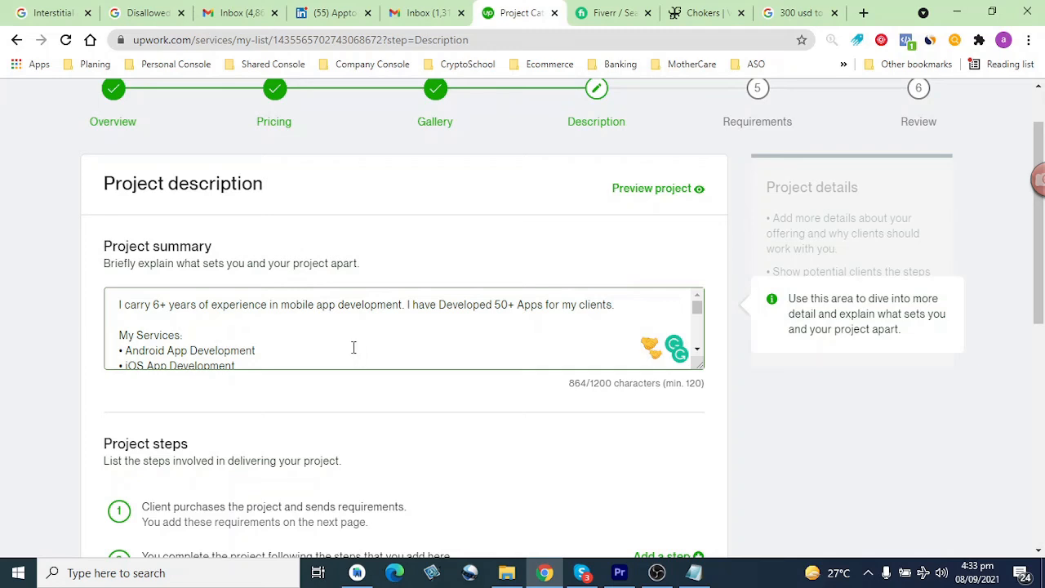
scroll(354, 348, "down", 2)
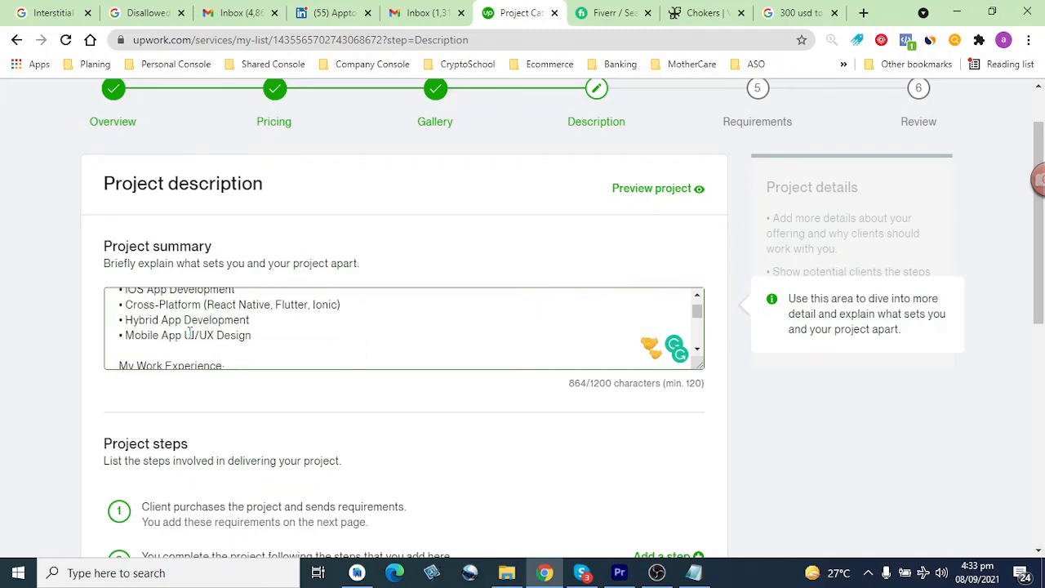
scroll(196, 357, "down", 2)
scroll(196, 355, "down", 3)
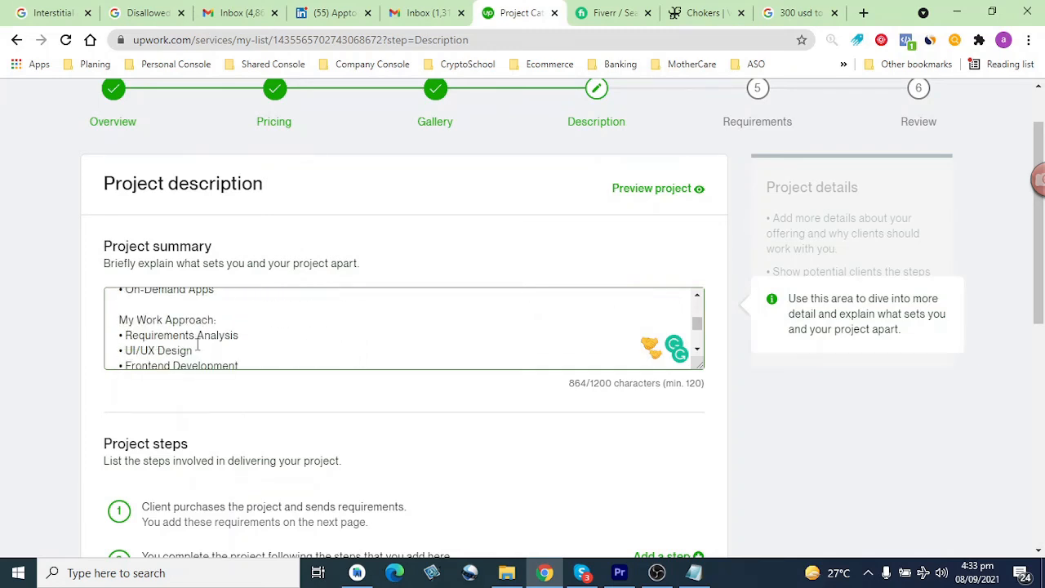
scroll(200, 347, "down", 2)
scroll(203, 347, "down", 5)
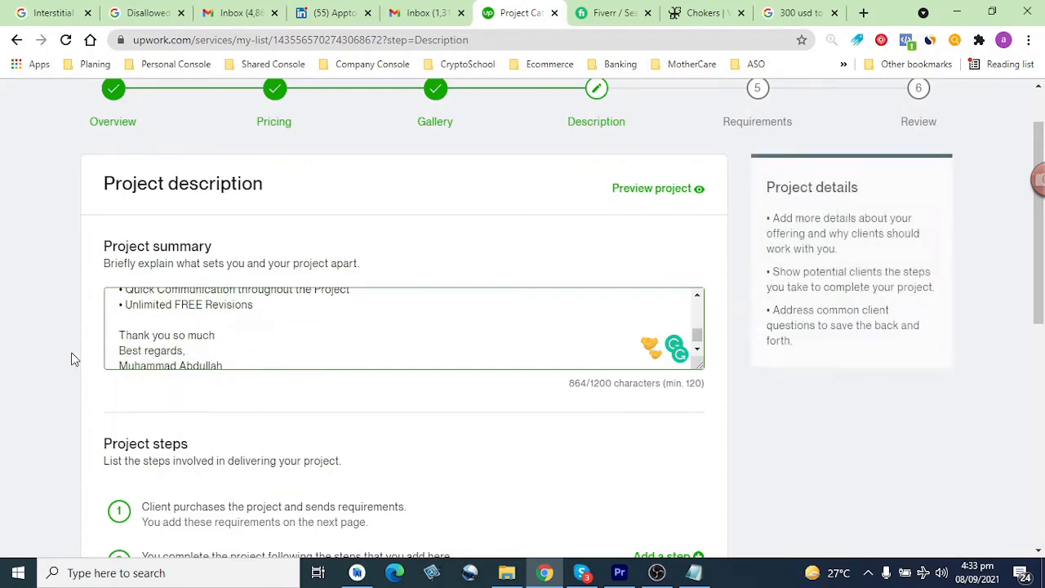
scroll(33, 347, "down", 2)
scroll(260, 356, "down", 1)
scroll(316, 309, "up", 2)
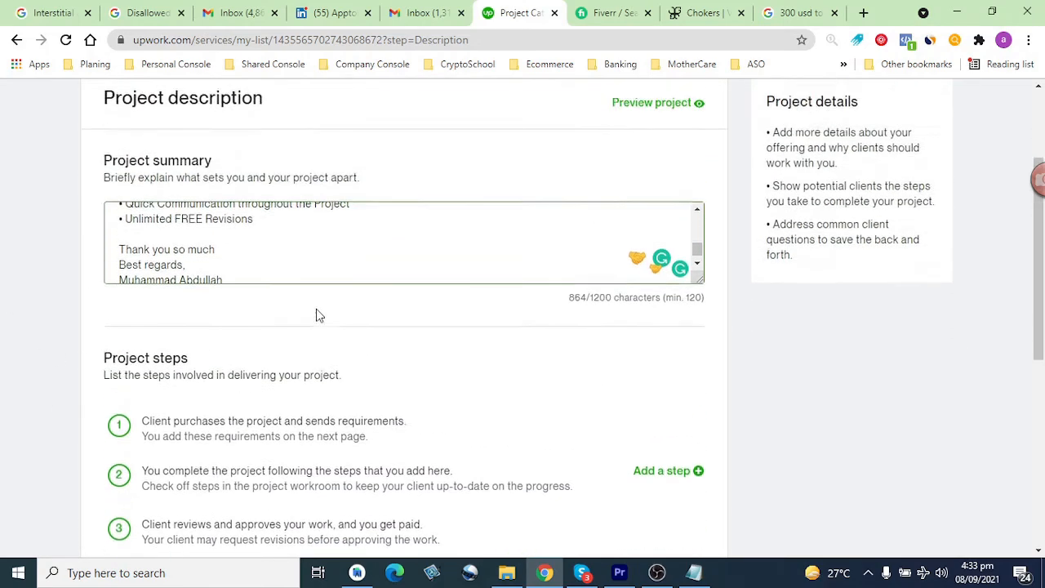
left_click(352, 250)
scroll(351, 261, "down", 1)
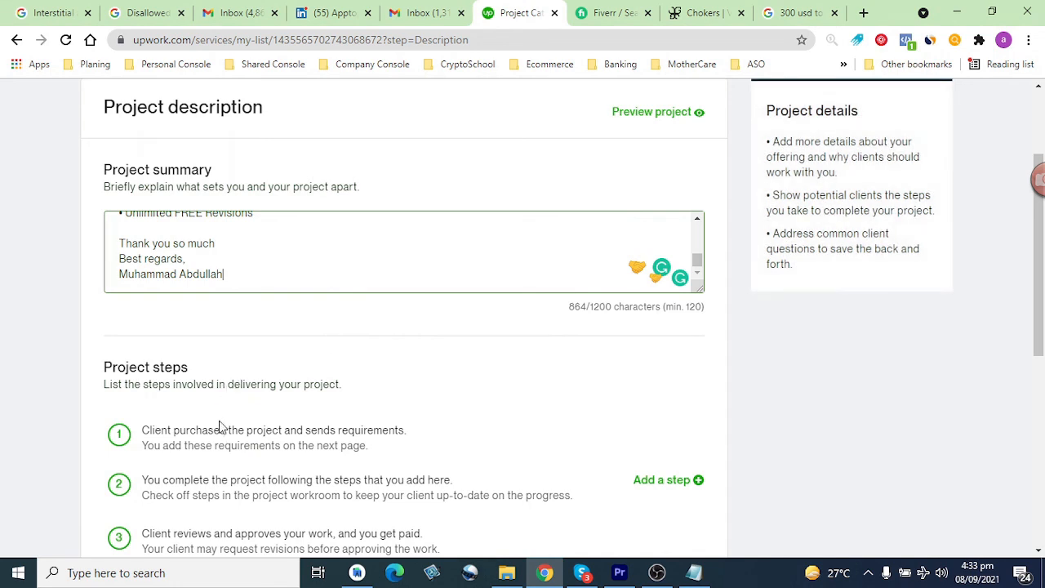
Step: Try to save the description without any added project steps or questions and continue
scroll(219, 426, "down", 2)
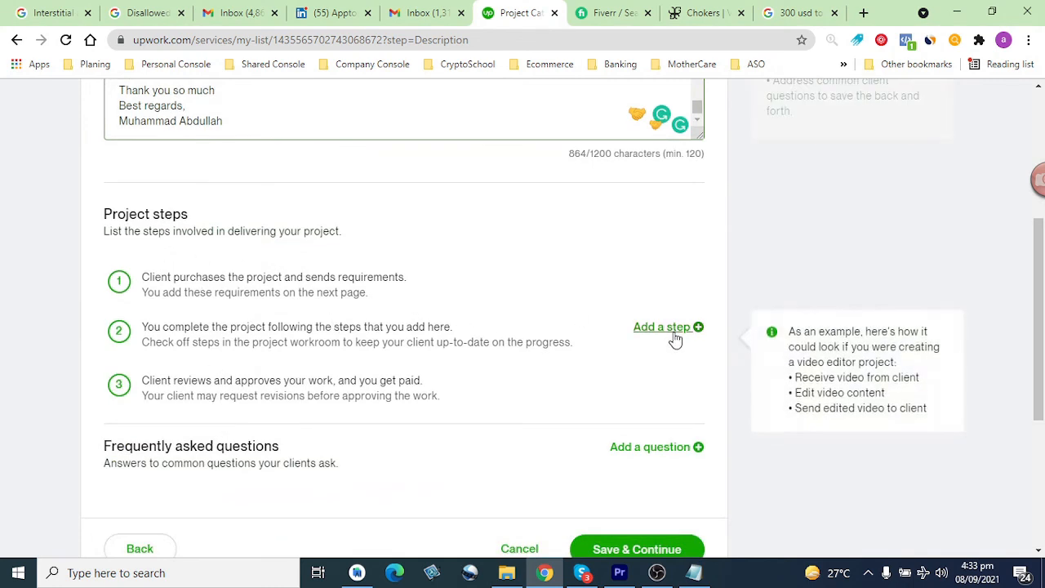
scroll(618, 369, "down", 1)
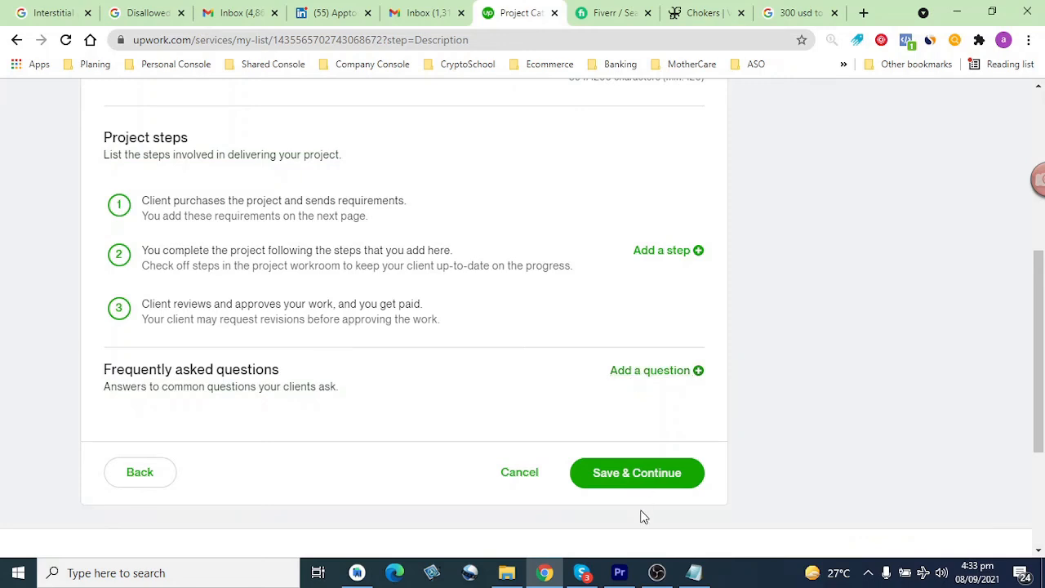
left_click(644, 485)
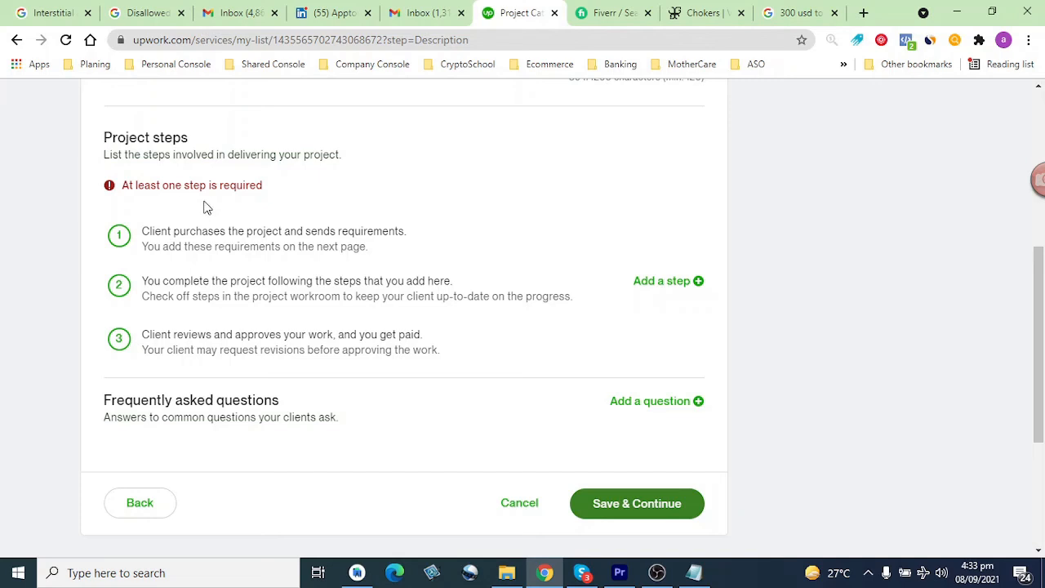
Step: Start a new project step in the Description stage and name it "Requirements"
mouse_move(658, 293)
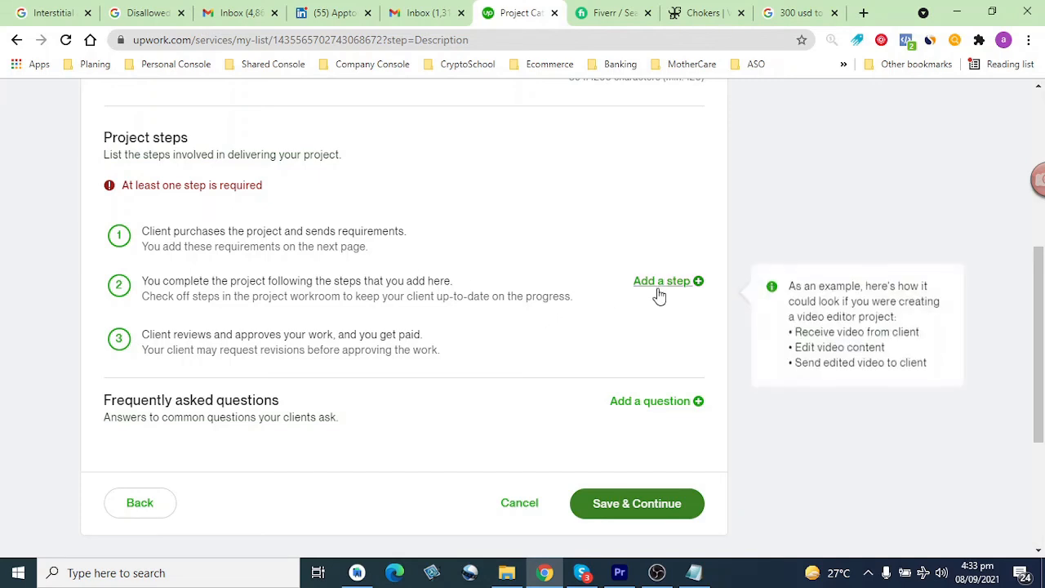
left_click(661, 288)
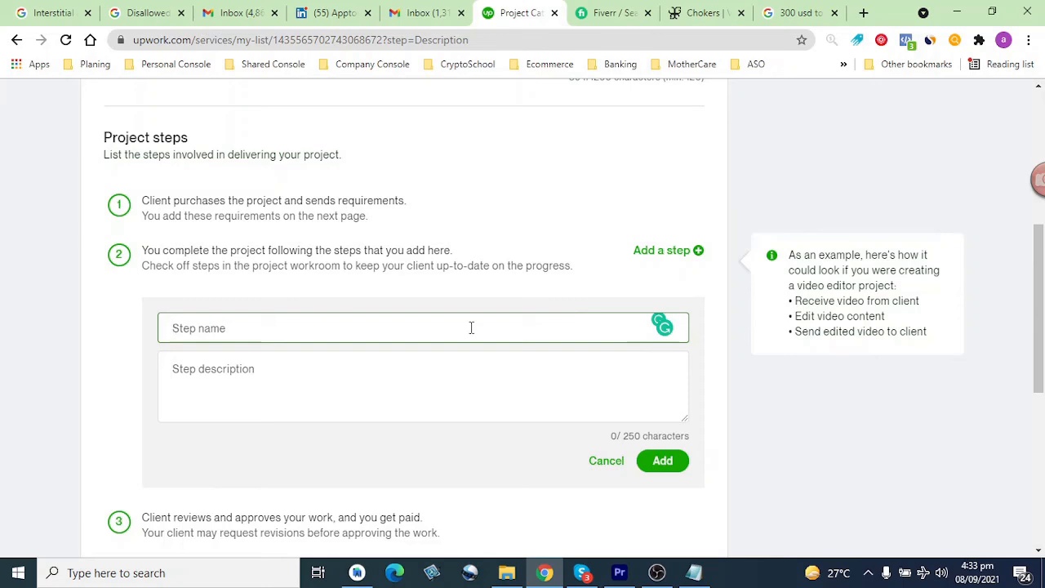
type("RE")
key("BackSpace")
type("q")
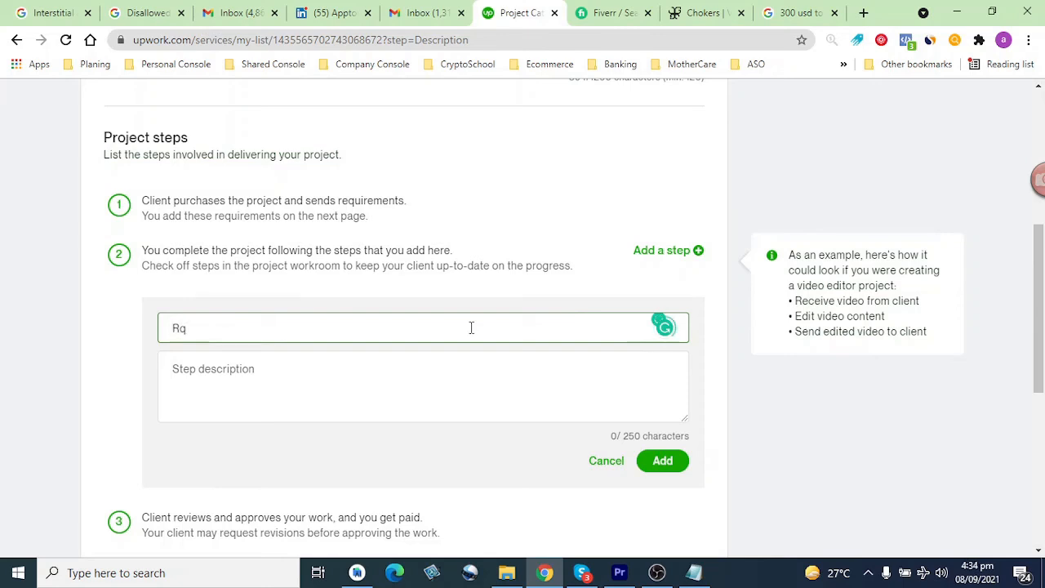
key("BackSpace")
type("equ")
type("i")
type("reme")
key("BackSpace")
type("ent")
mouse_move(223, 328)
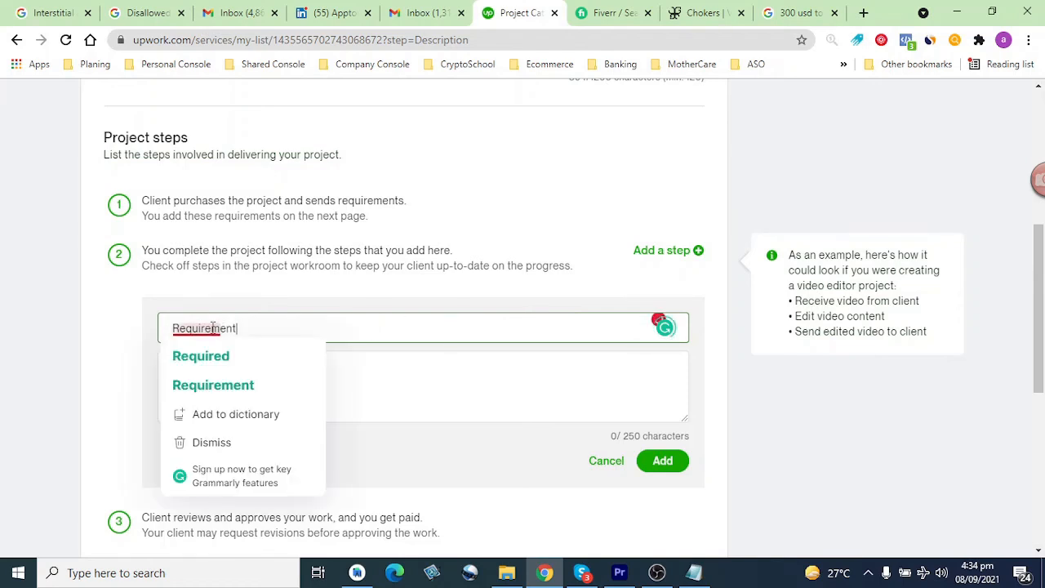
left_click(222, 388)
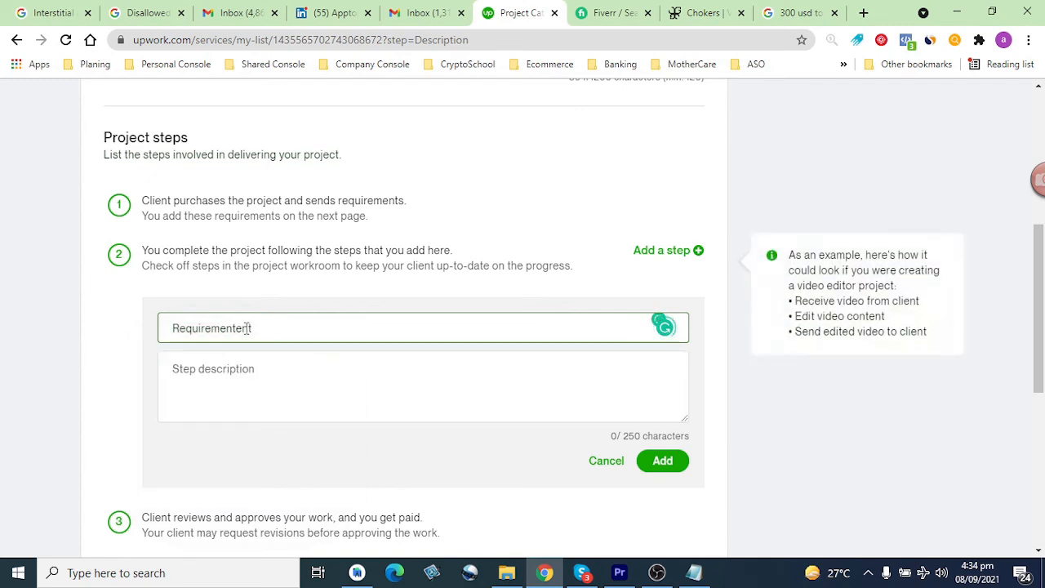
left_click_drag(254, 328, 236, 329)
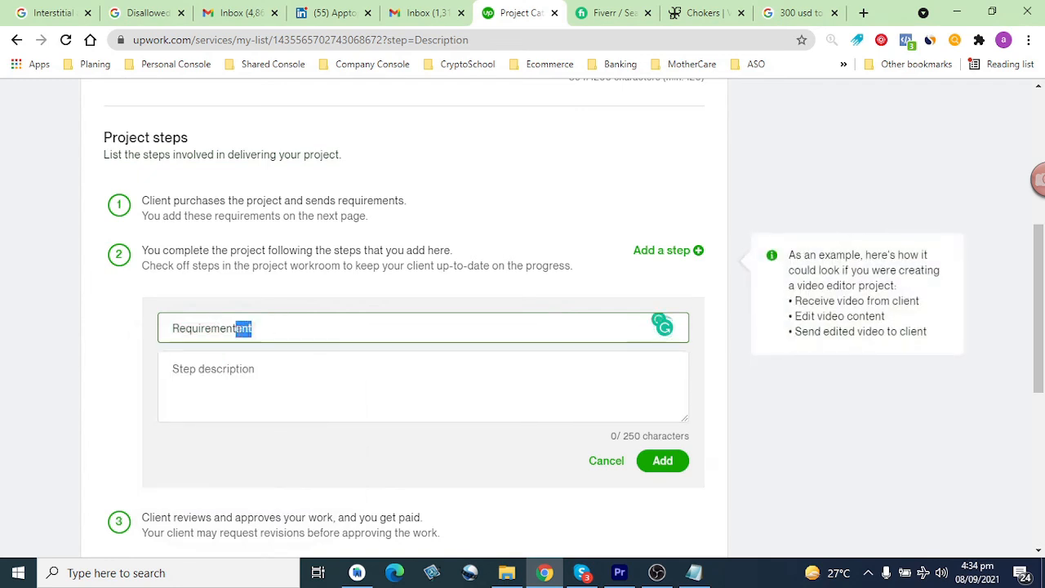
type("s")
left_click(291, 369)
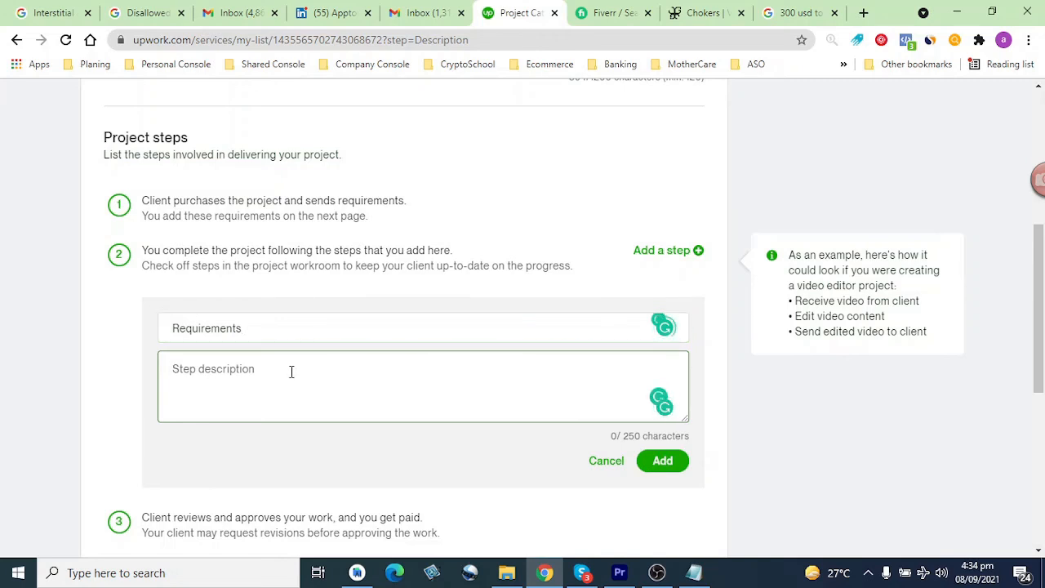
type("Clent")
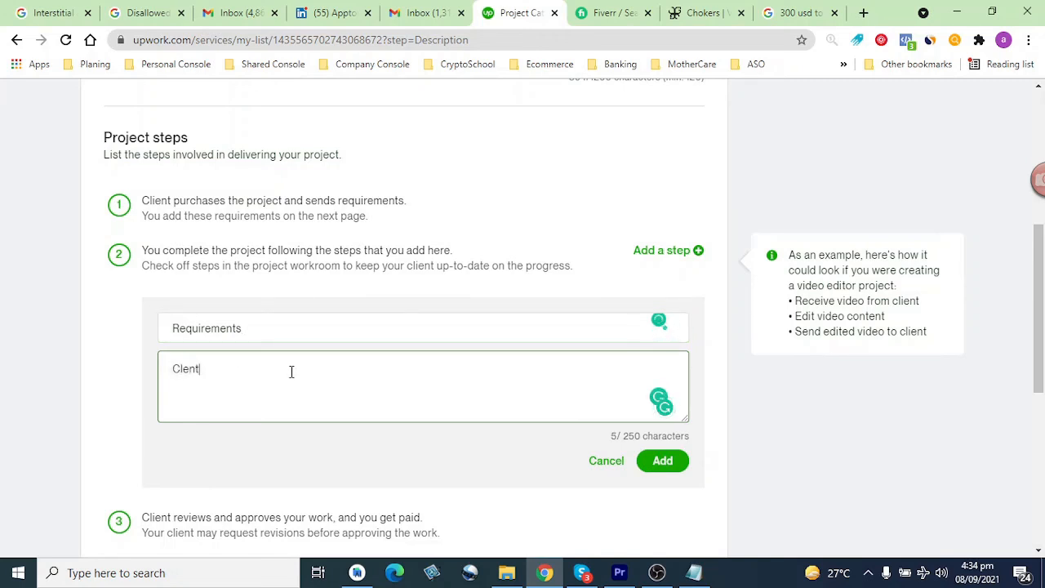
key("BackSpace")
key("BackSpace")
key("BackSpace")
type("ient will")
key("ctrl+BackSpace")
key("ctrl+BackSpace")
type("I will")
key("BackSpace")
key("BackSpace")
key("BackSpace")
key("BackSpace")
key("BackSpace")
key("BackSpace")
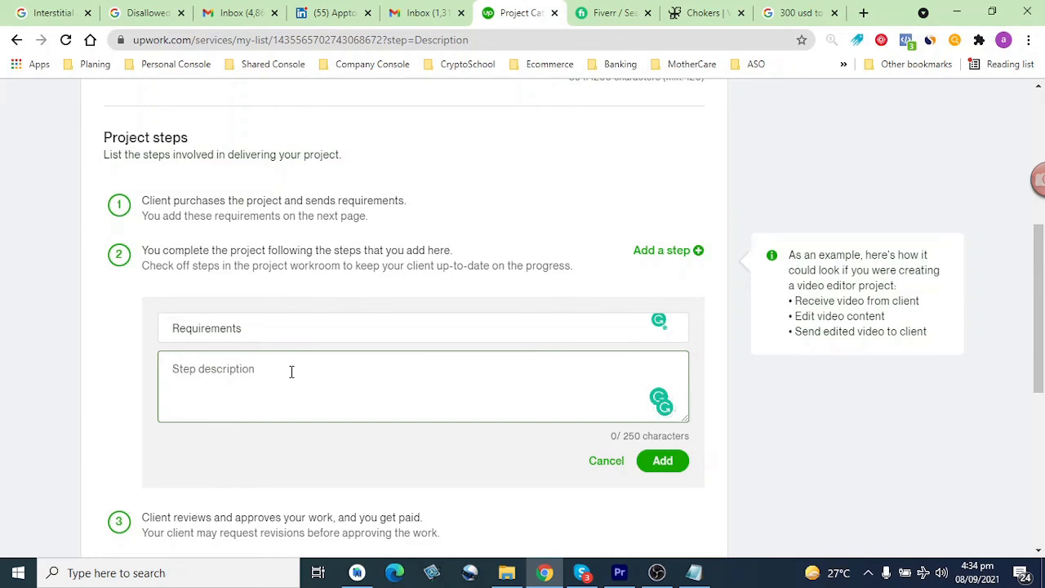
Step: Begin the description of the Requirements step with "you will"
type("y")
key("BackSpace")
type("you will")
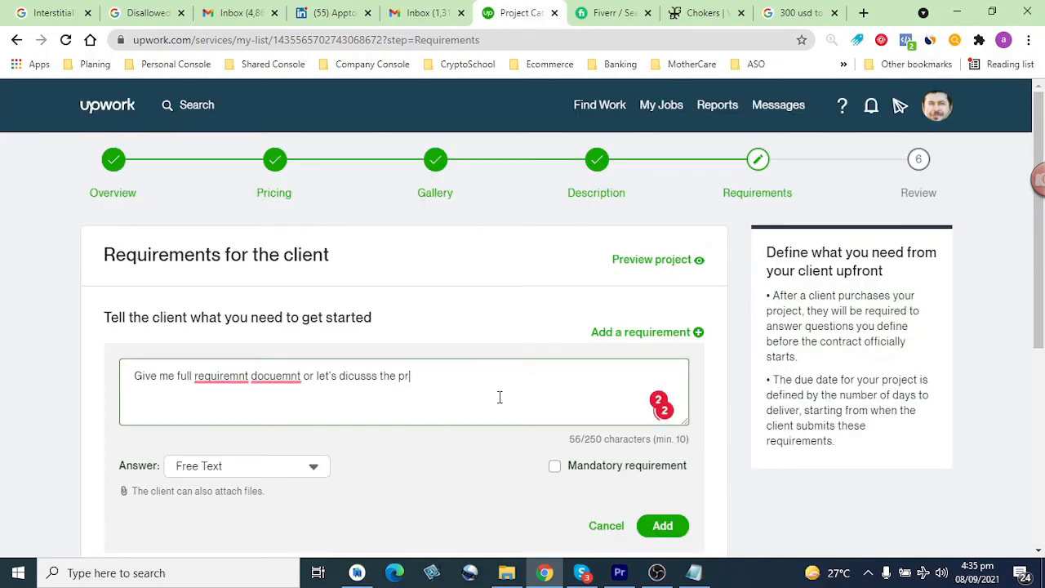
Step: Finish the client requirement sentence with "project." and correct the misspelled words to "document" and "requirement"
type("oject.")
mouse_move(282, 376)
left_click(261, 411)
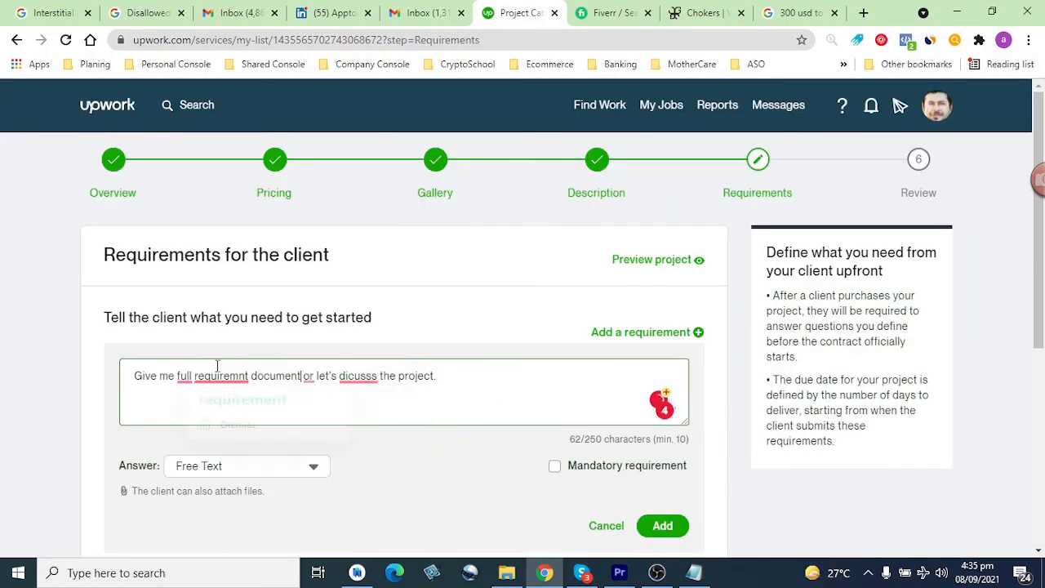
mouse_move(217, 372)
left_click(245, 401)
Step: Apply the remaining corrections so the requirement reads "Give me the full requirement document, or let's discuss the project."
mouse_move(184, 377)
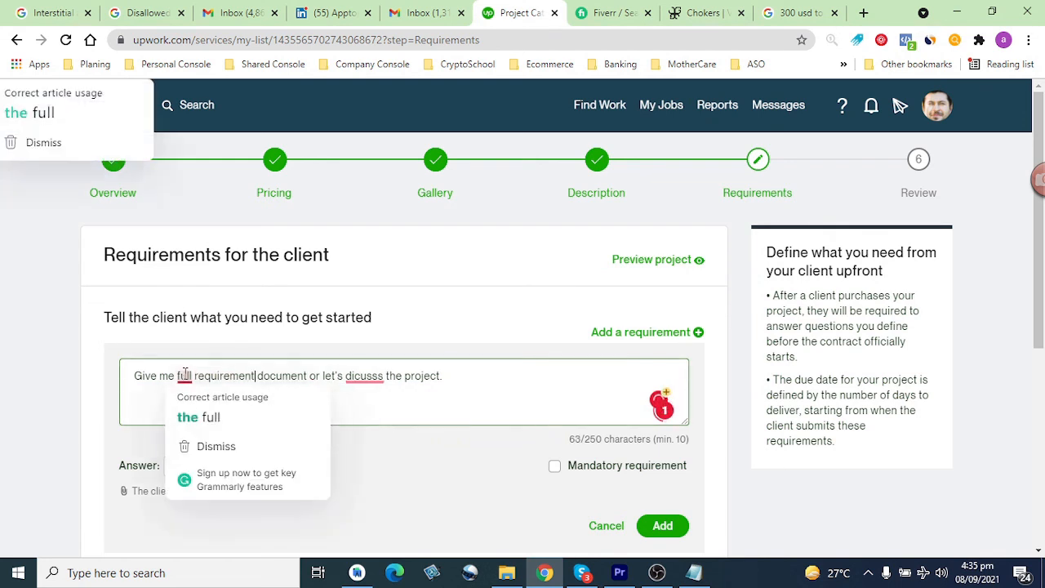
left_click(214, 418)
mouse_move(382, 376)
left_click(389, 404)
mouse_move(335, 376)
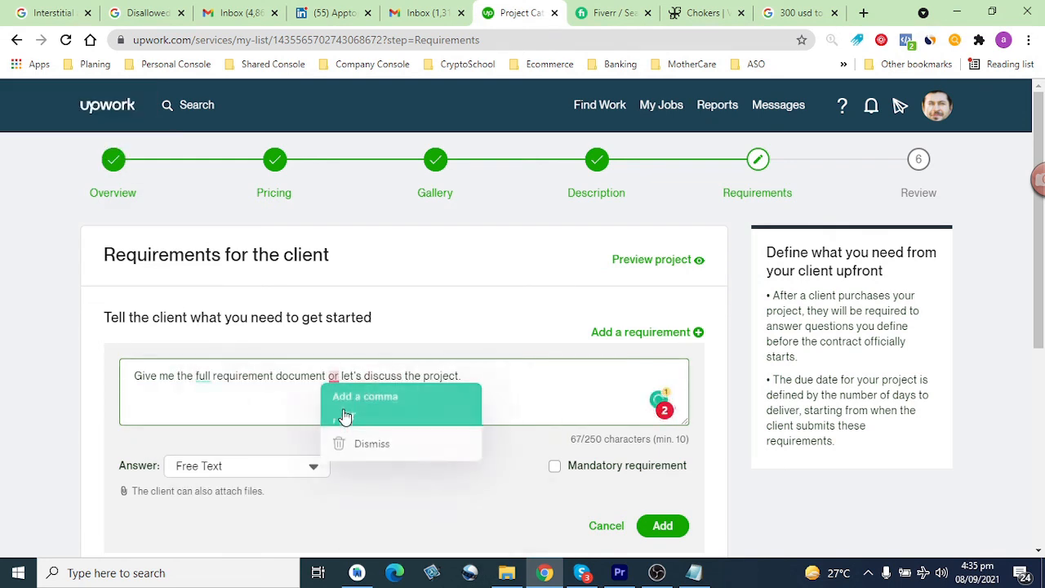
left_click(364, 395)
Step: Keep the requirement's wording and tone, add it to the project, and save to continue to the Review stage
scroll(584, 349, "down", 1)
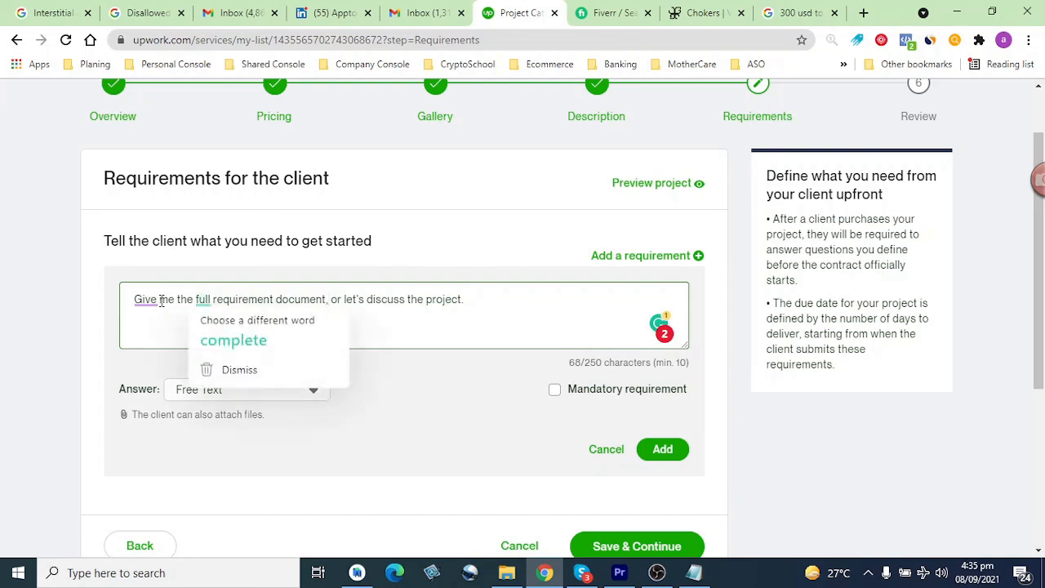
mouse_move(146, 300)
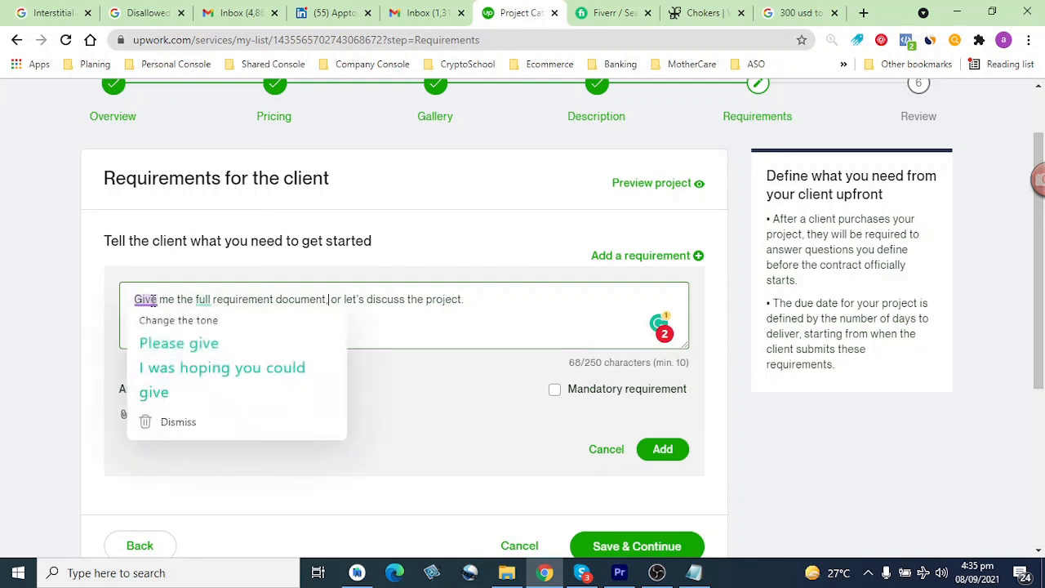
left_click(604, 297)
scroll(660, 469, "down", 1)
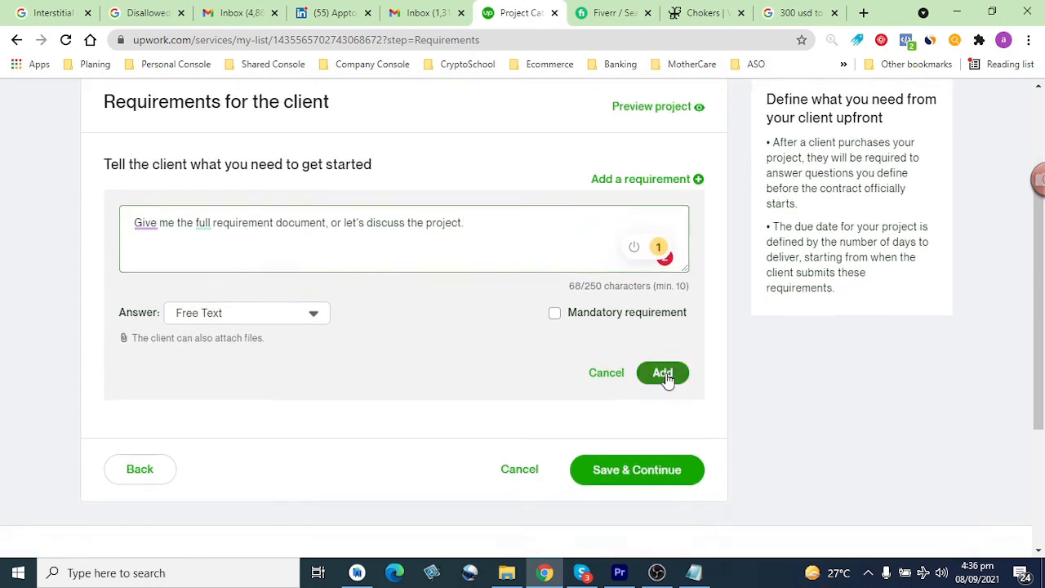
left_click(669, 378)
left_click(670, 278)
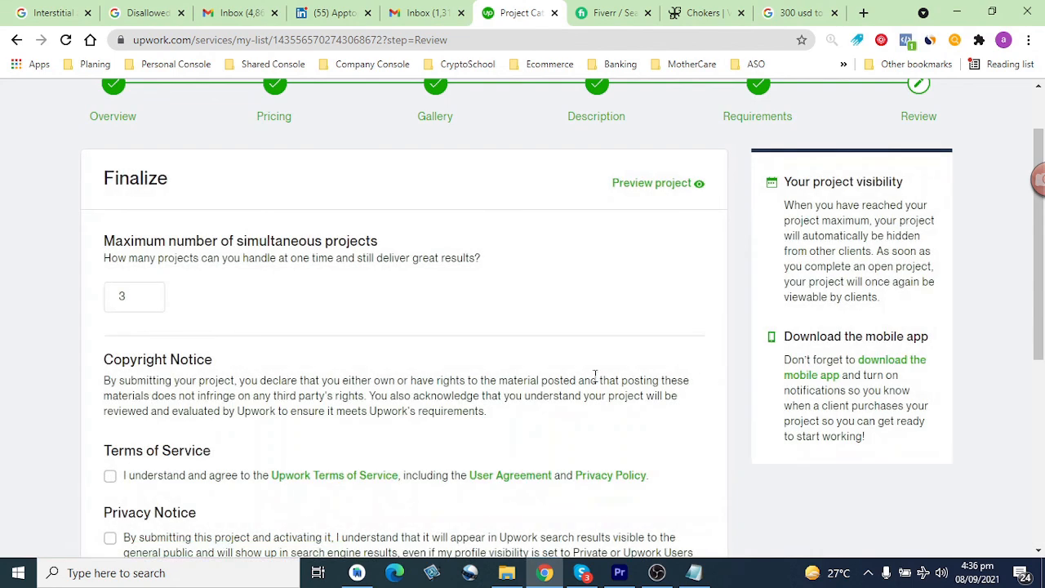
Step: Review the Finalize page, from the maximum number of simultaneous projects to the copyright, terms and privacy sections
scroll(465, 317, "down", 3)
scroll(455, 344, "up", 3)
scroll(455, 344, "down", 1)
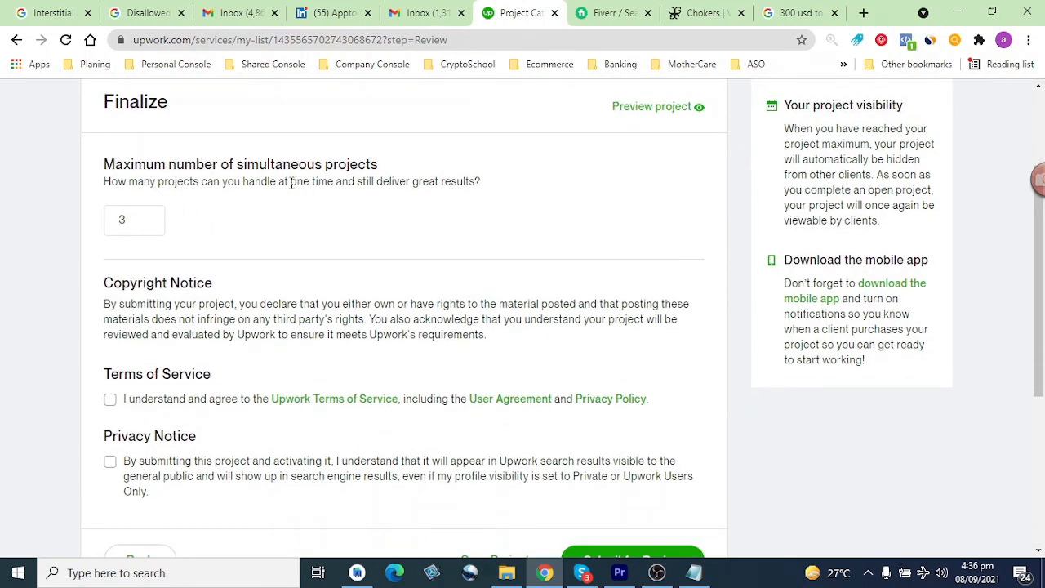
double_click(124, 221)
left_click(272, 223)
left_click_drag(140, 225, 111, 225)
Step: Accept the Terms of Service and the Privacy Notice, and submit the project for review
scroll(253, 247, "down", 1)
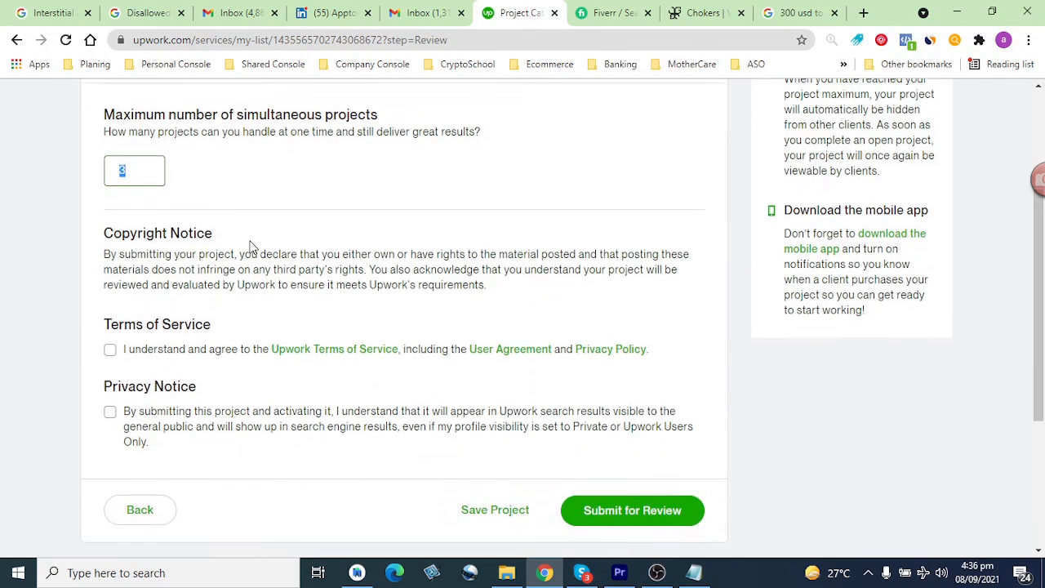
left_click(109, 322)
left_click(110, 387)
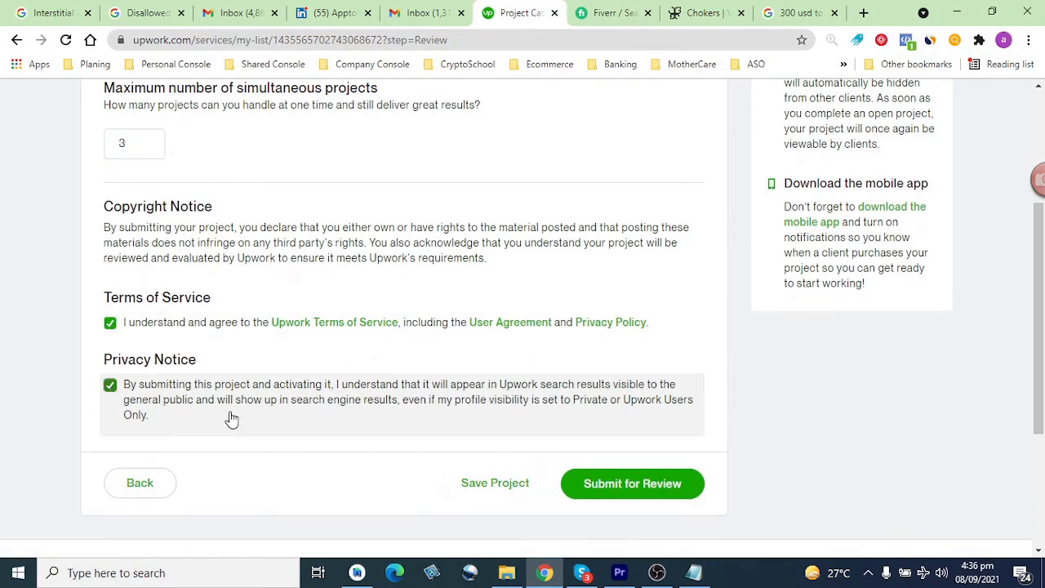
left_click(675, 478)
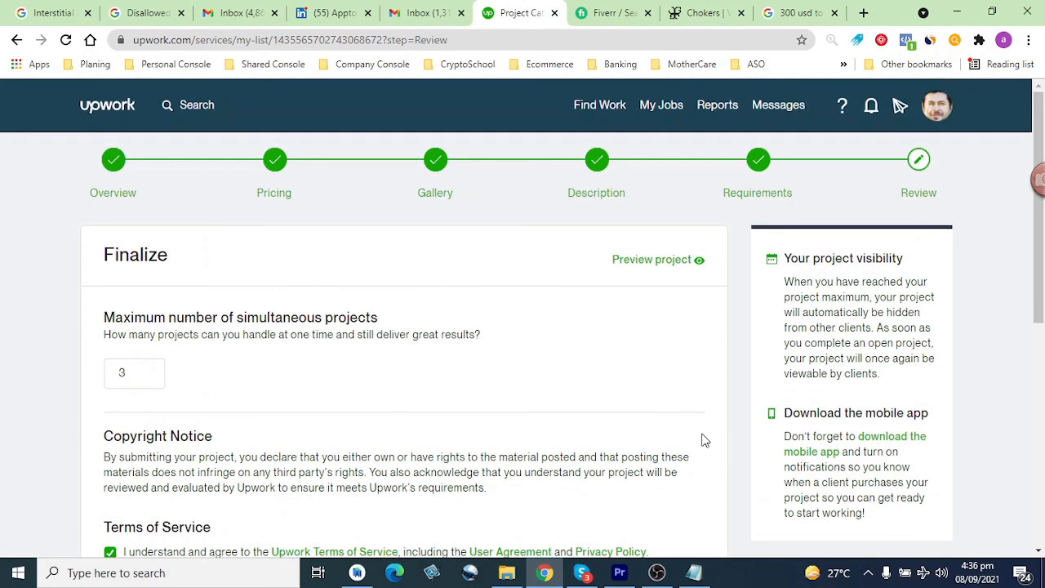